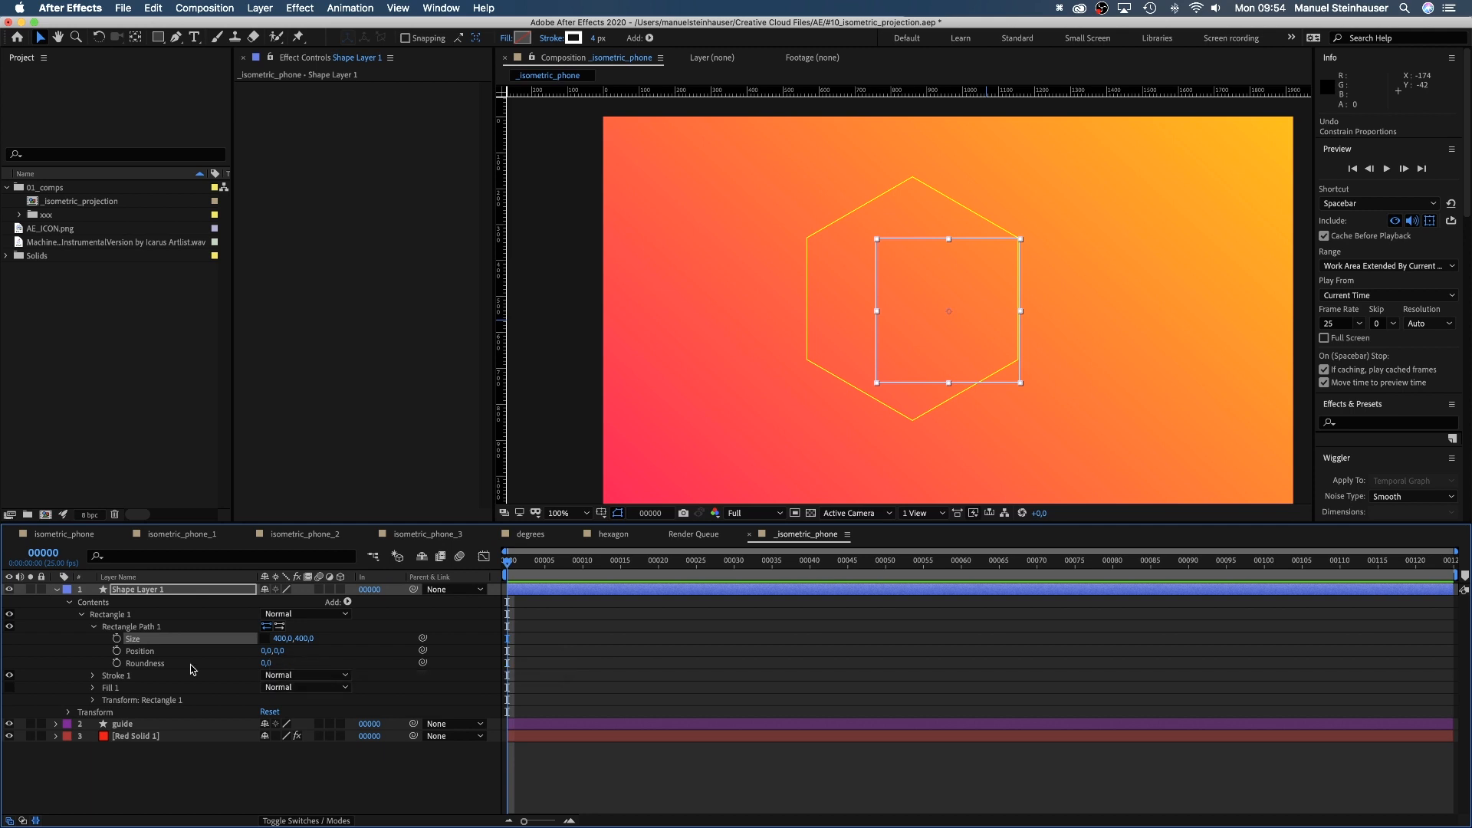
# Set the square's fill color to 000000 and its stroke width to 0 px.
pyautogui.click(522, 37)
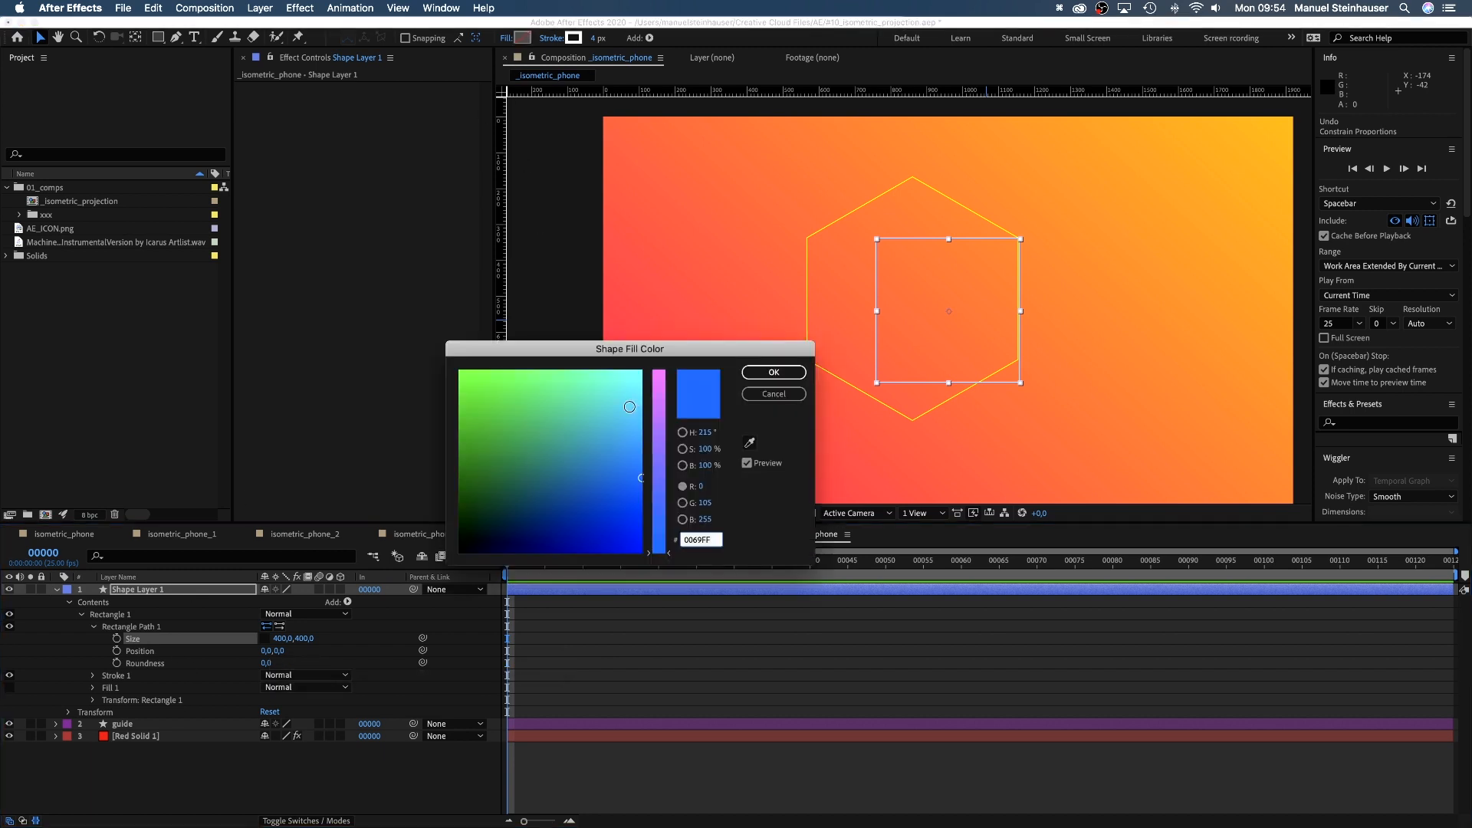
pyautogui.write('000000')
pyautogui.press('Tab')
pyautogui.click(765, 378)
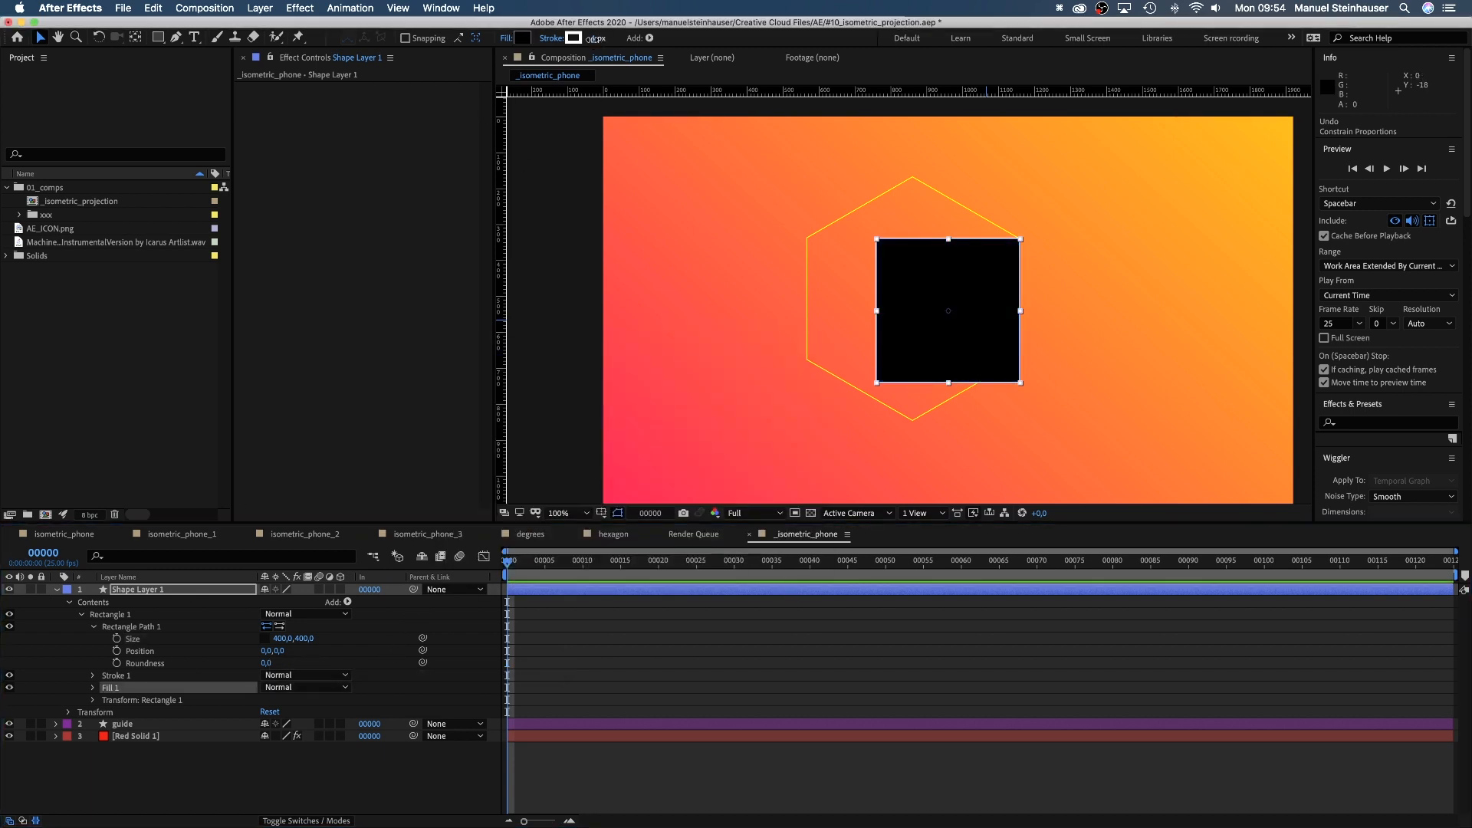
# Add an empty group named isometric_perspective to the shape layer's contents and move Rectangle 1 into it.
pyautogui.click(92, 626)
pyautogui.click(95, 603)
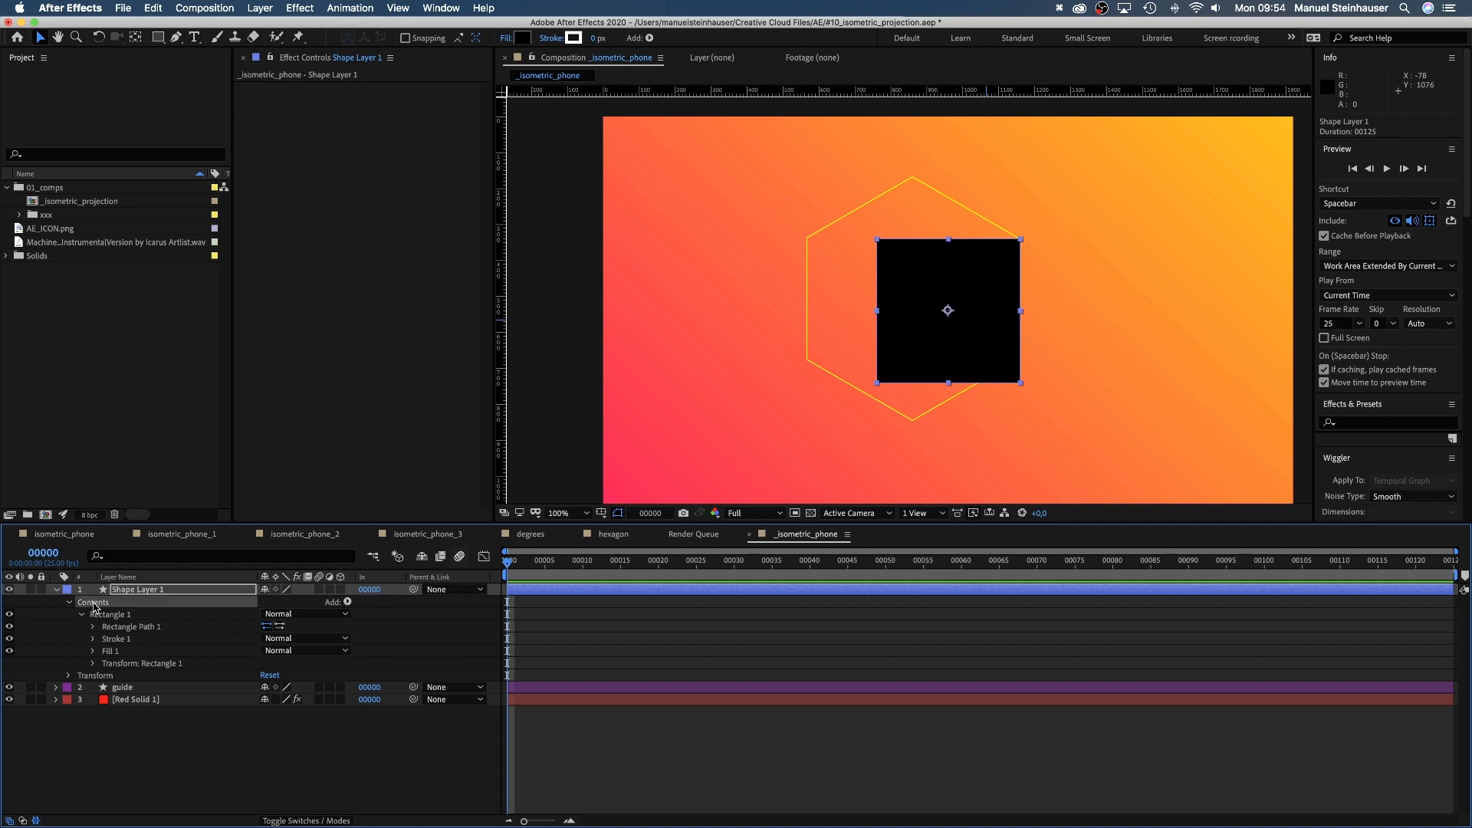
pyautogui.click(342, 601)
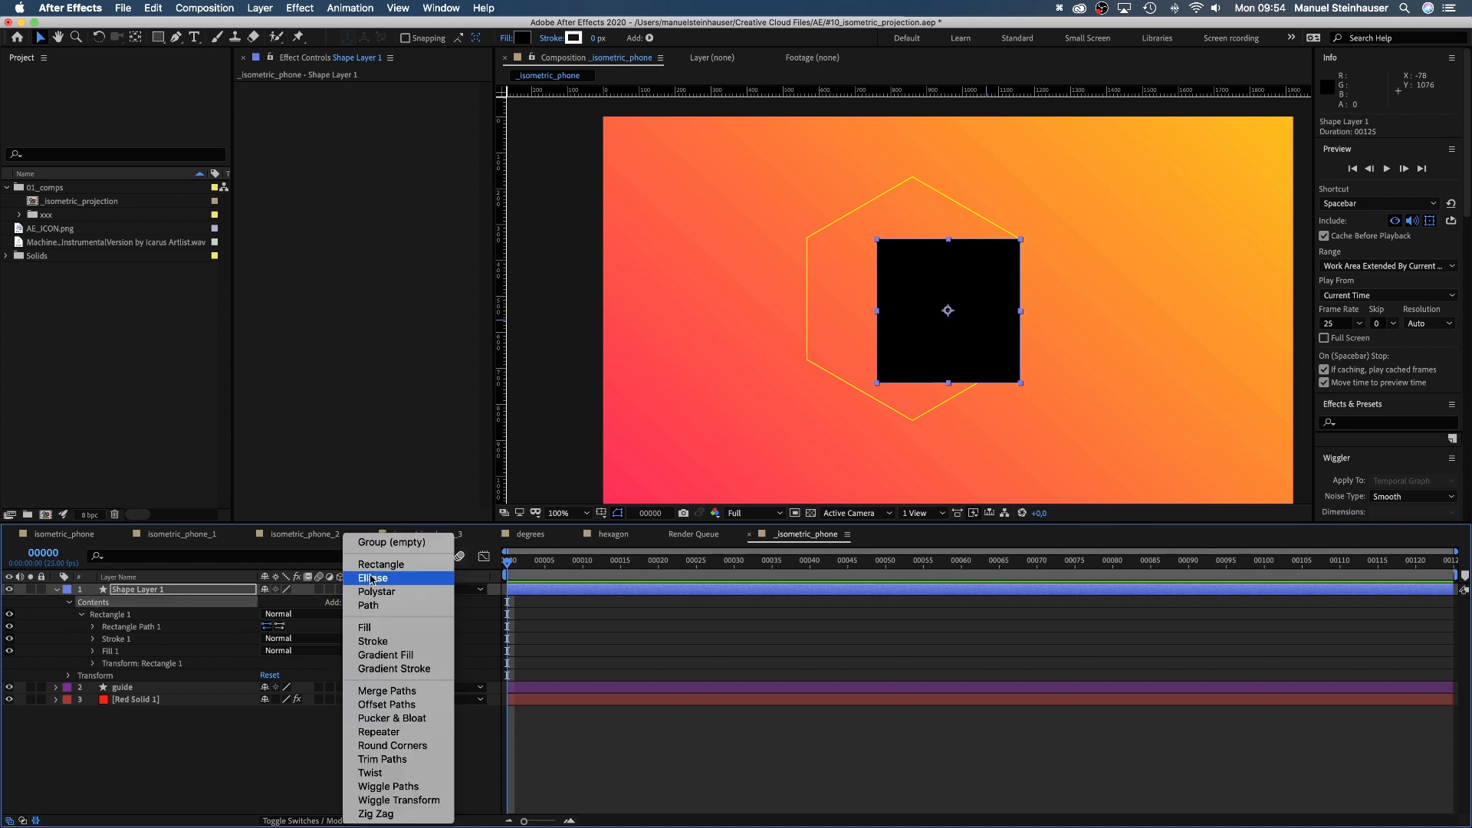
pyautogui.click(377, 549)
pyautogui.press('Return')
pyautogui.write('isometric')
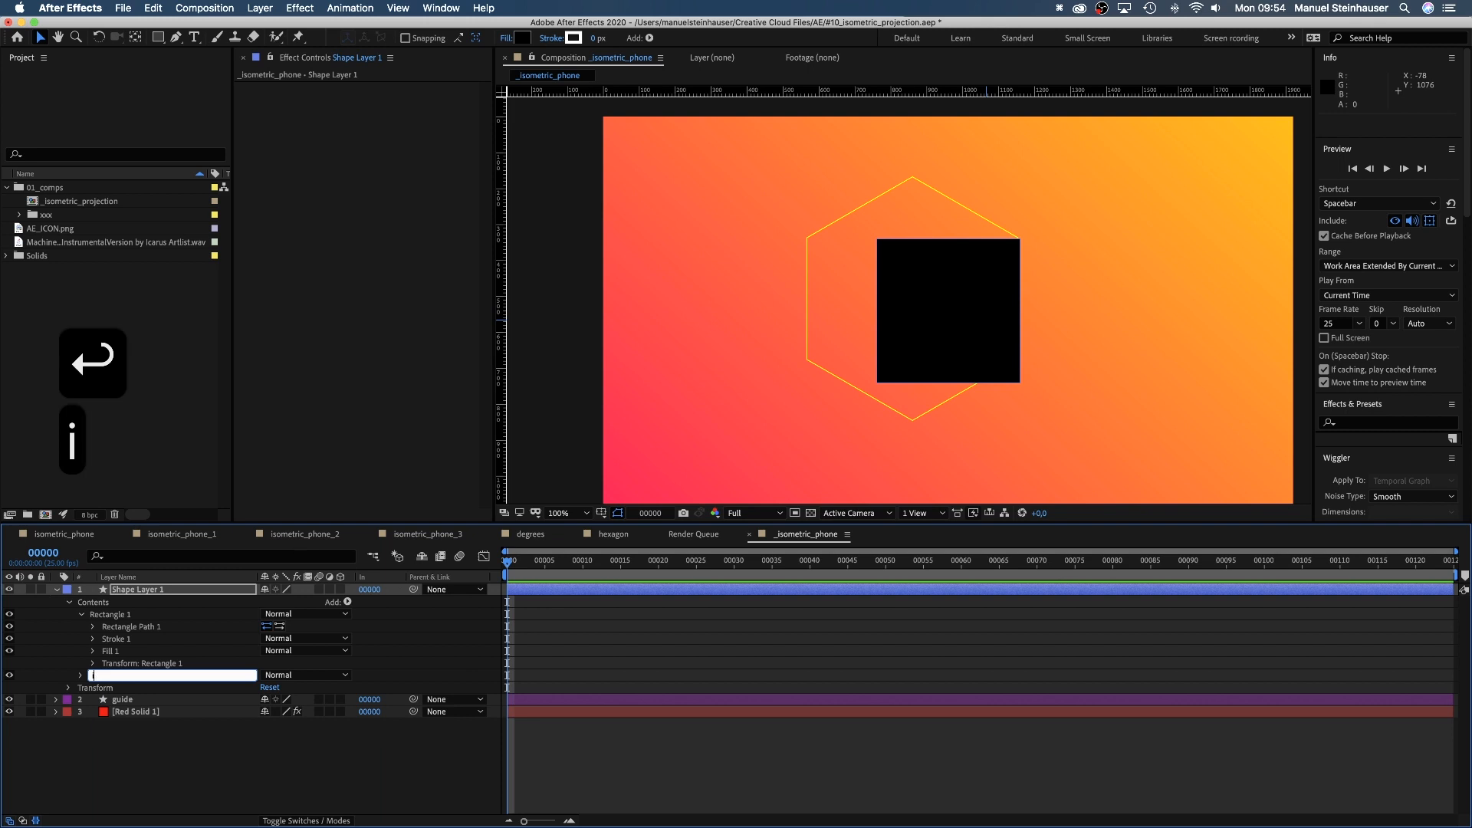
pyautogui.write('_perspective')
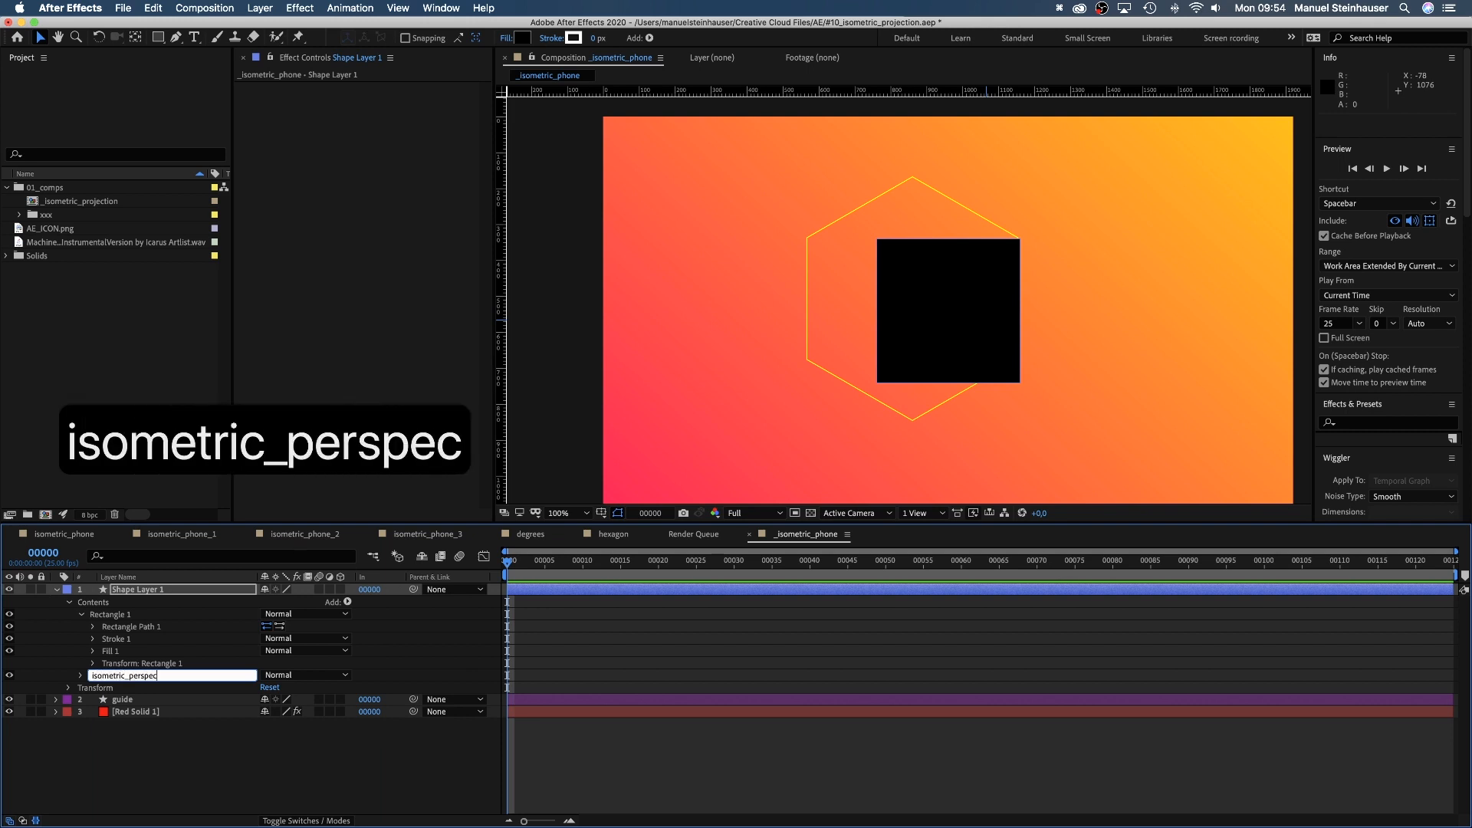
pyautogui.press('Return')
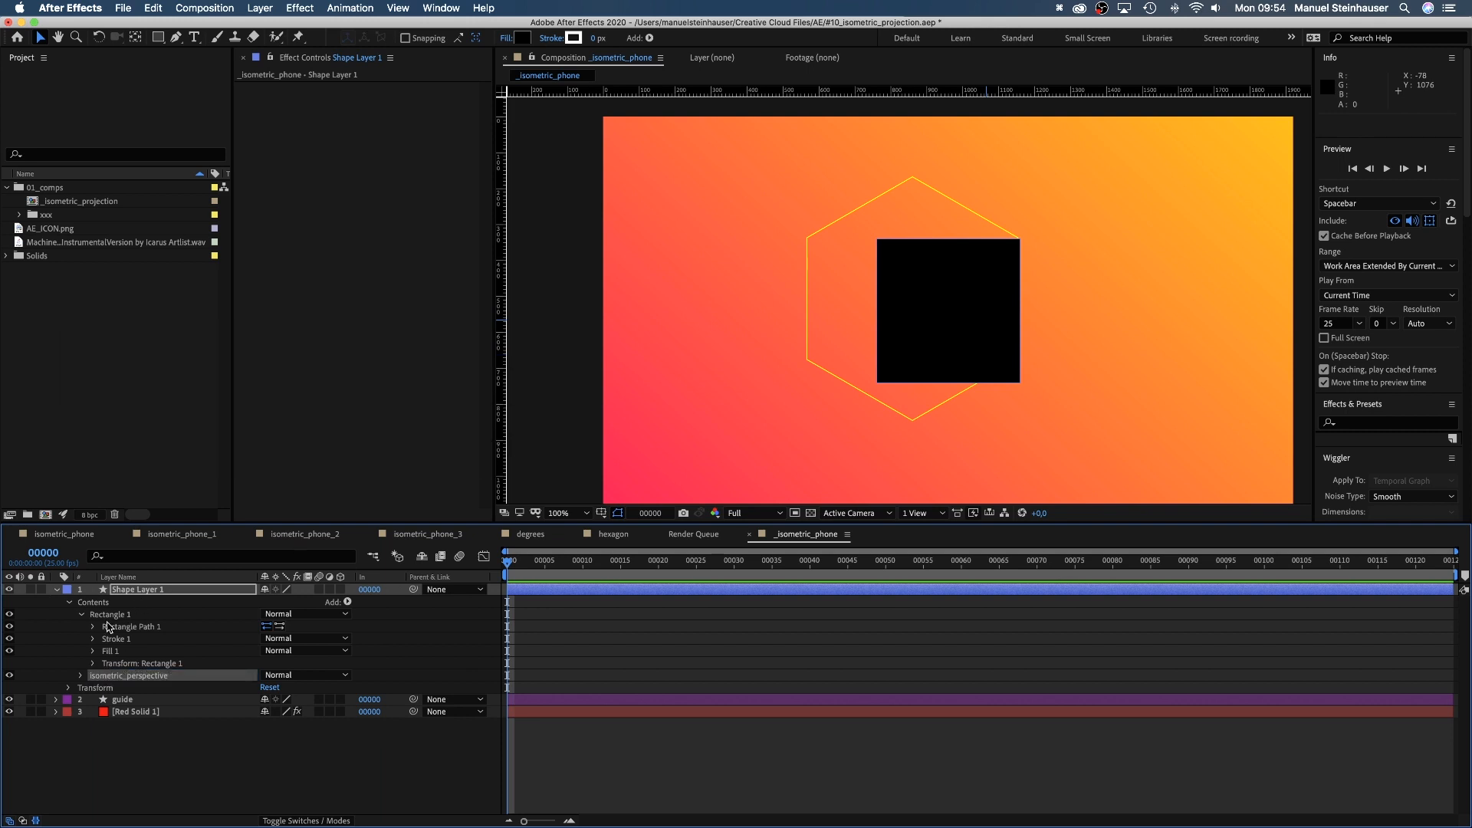
pyautogui.click(81, 614)
pyautogui.moveTo(108, 614); pyautogui.dragTo(104, 628)
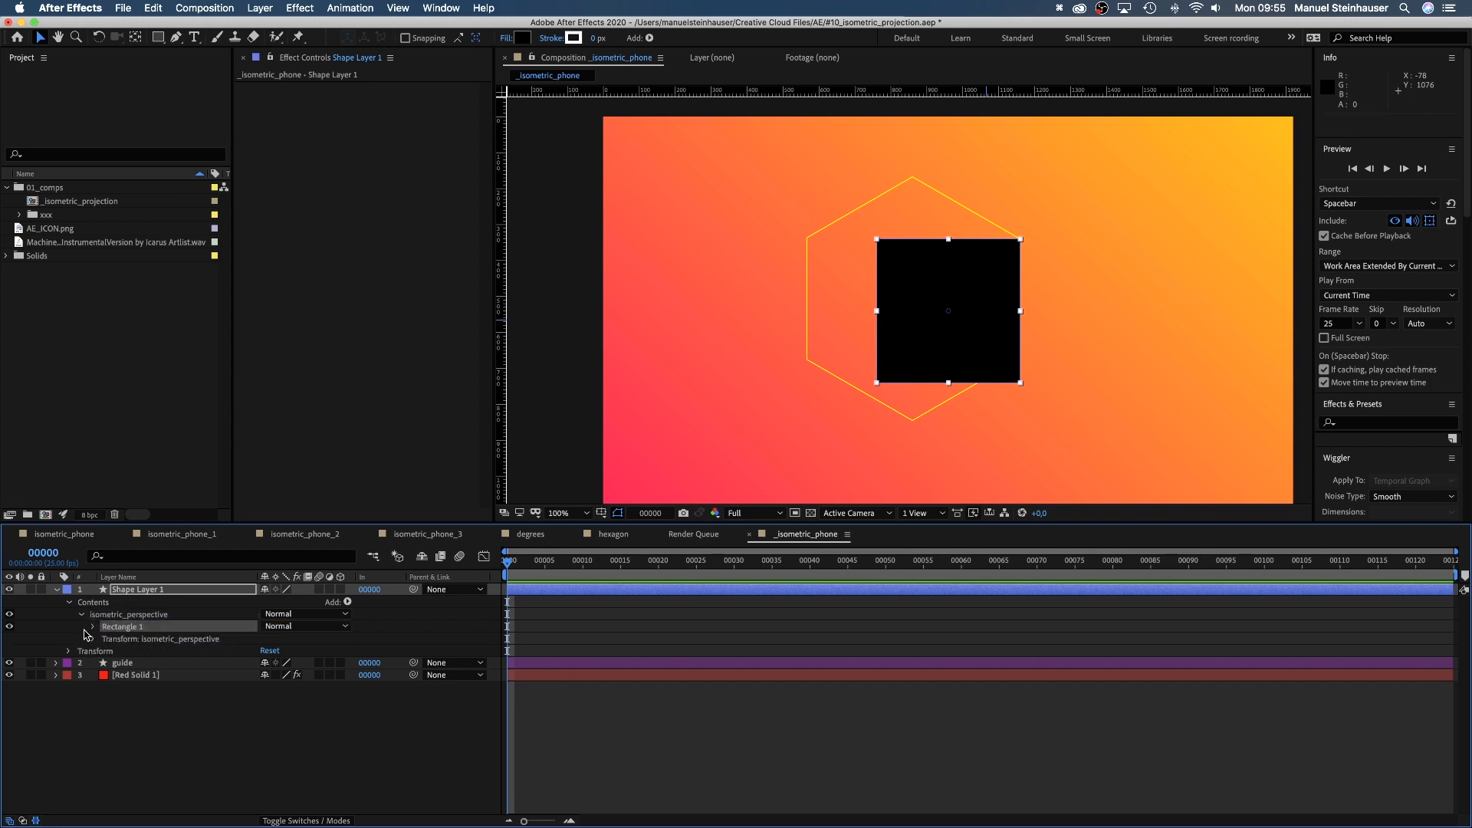
# Set the isometric_perspective group's scale to 100, 86,6 %, skew to 30 and rotation to 30°, and move it into the hexagon guide's bottom corner.
pyautogui.click(92, 640)
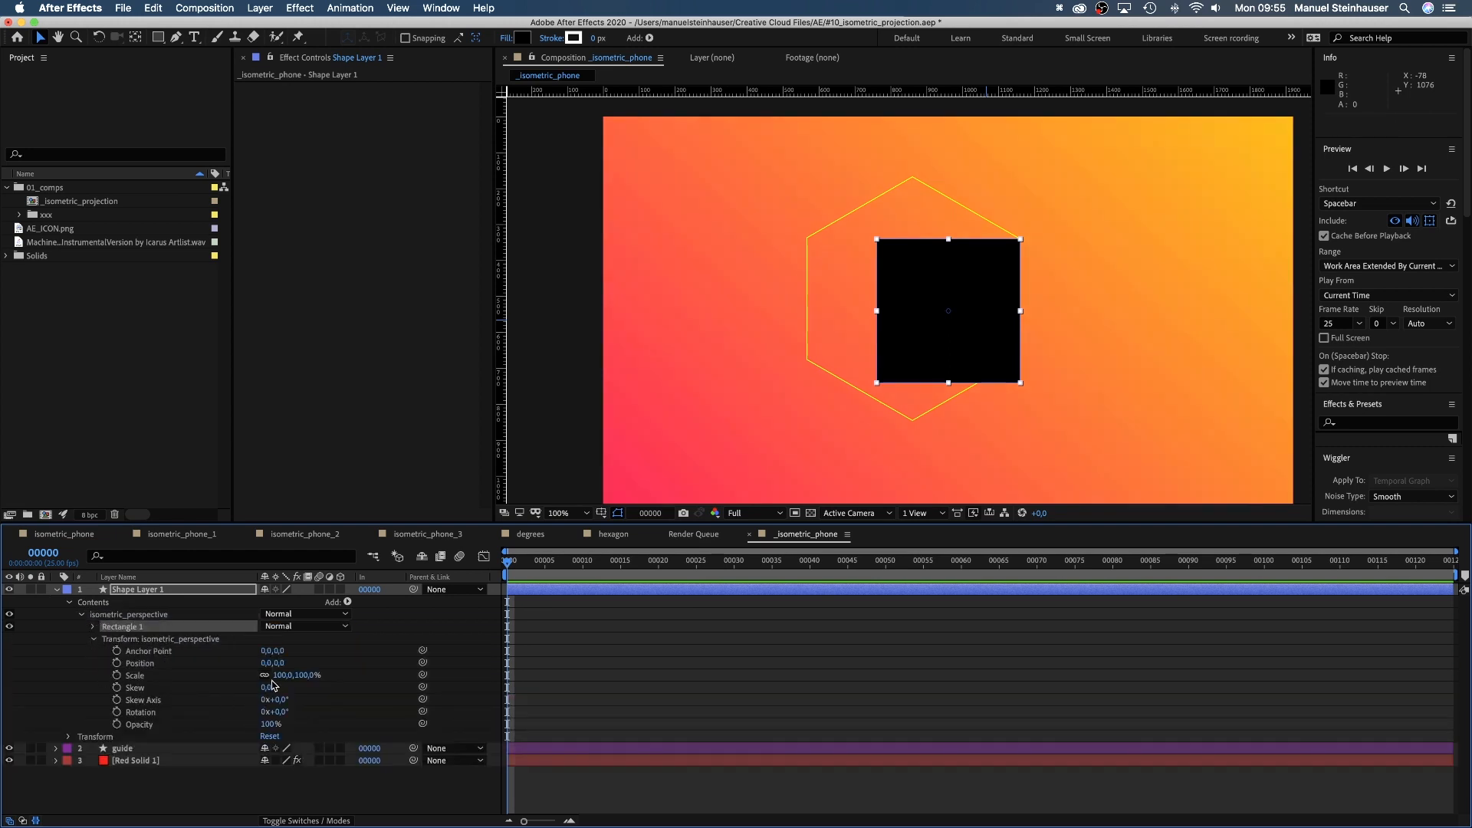
pyautogui.write('86,6')
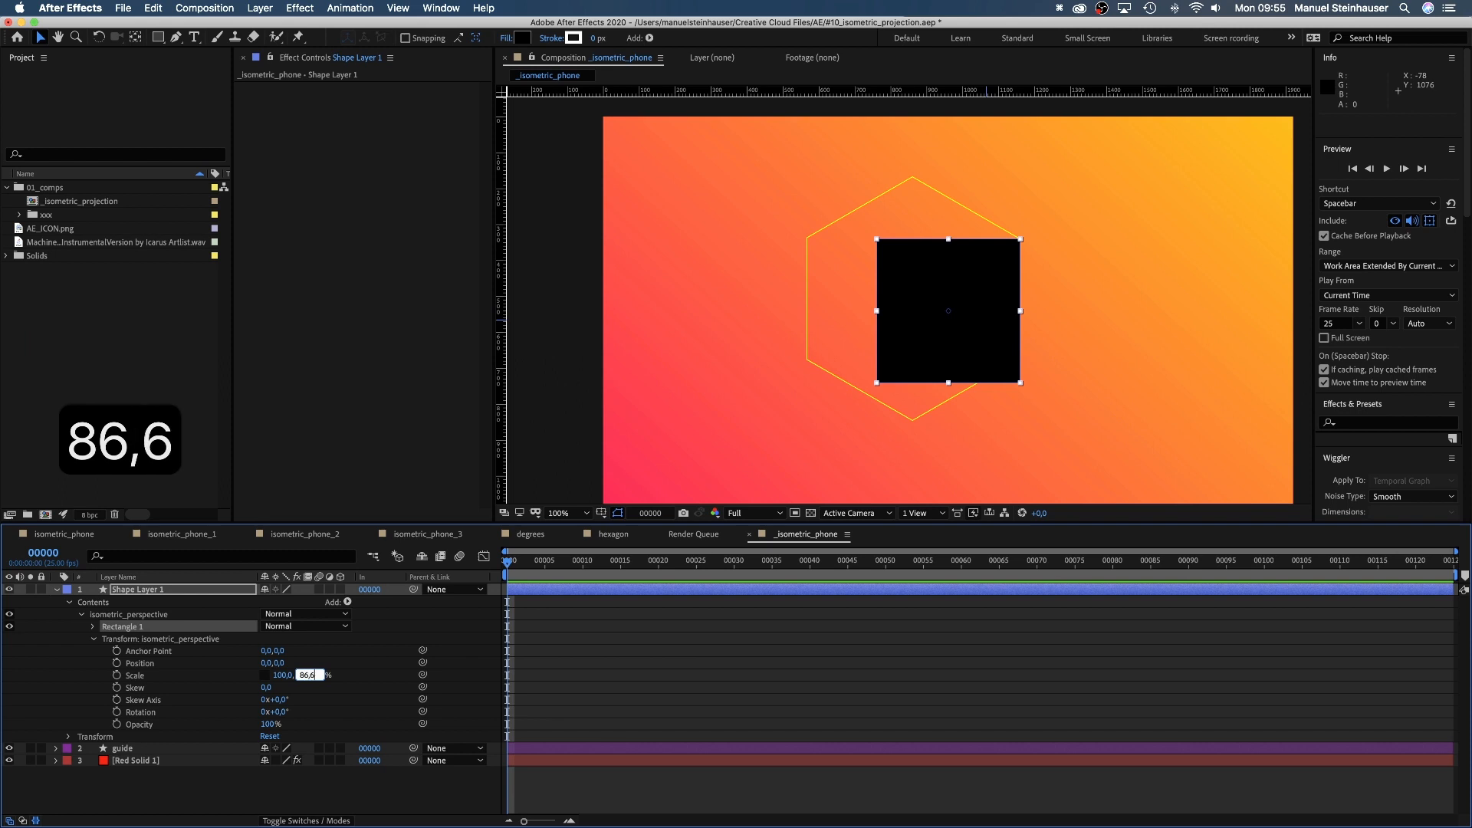
pyautogui.press('Return')
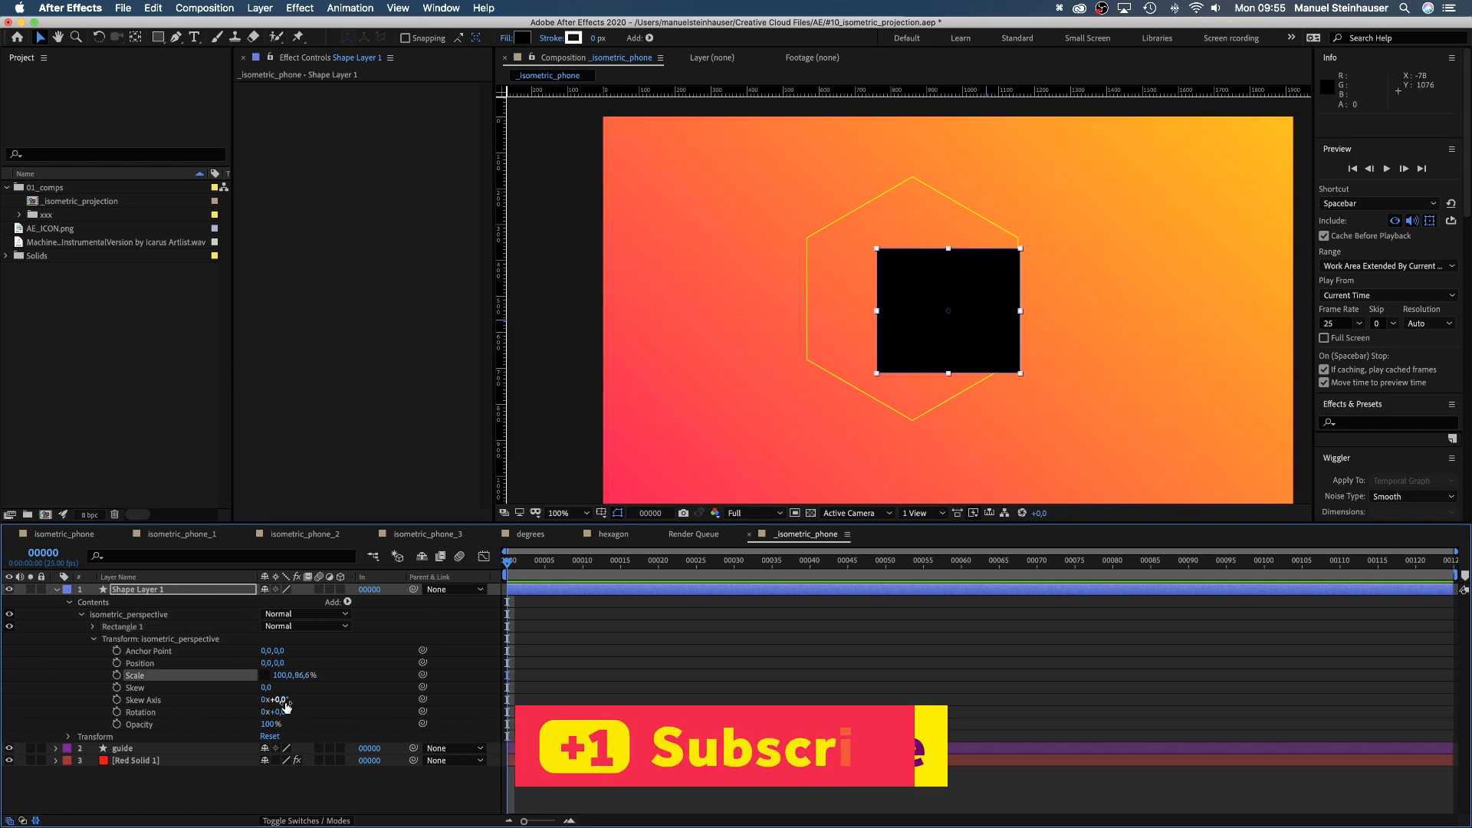
pyautogui.click(260, 688)
pyautogui.write('30')
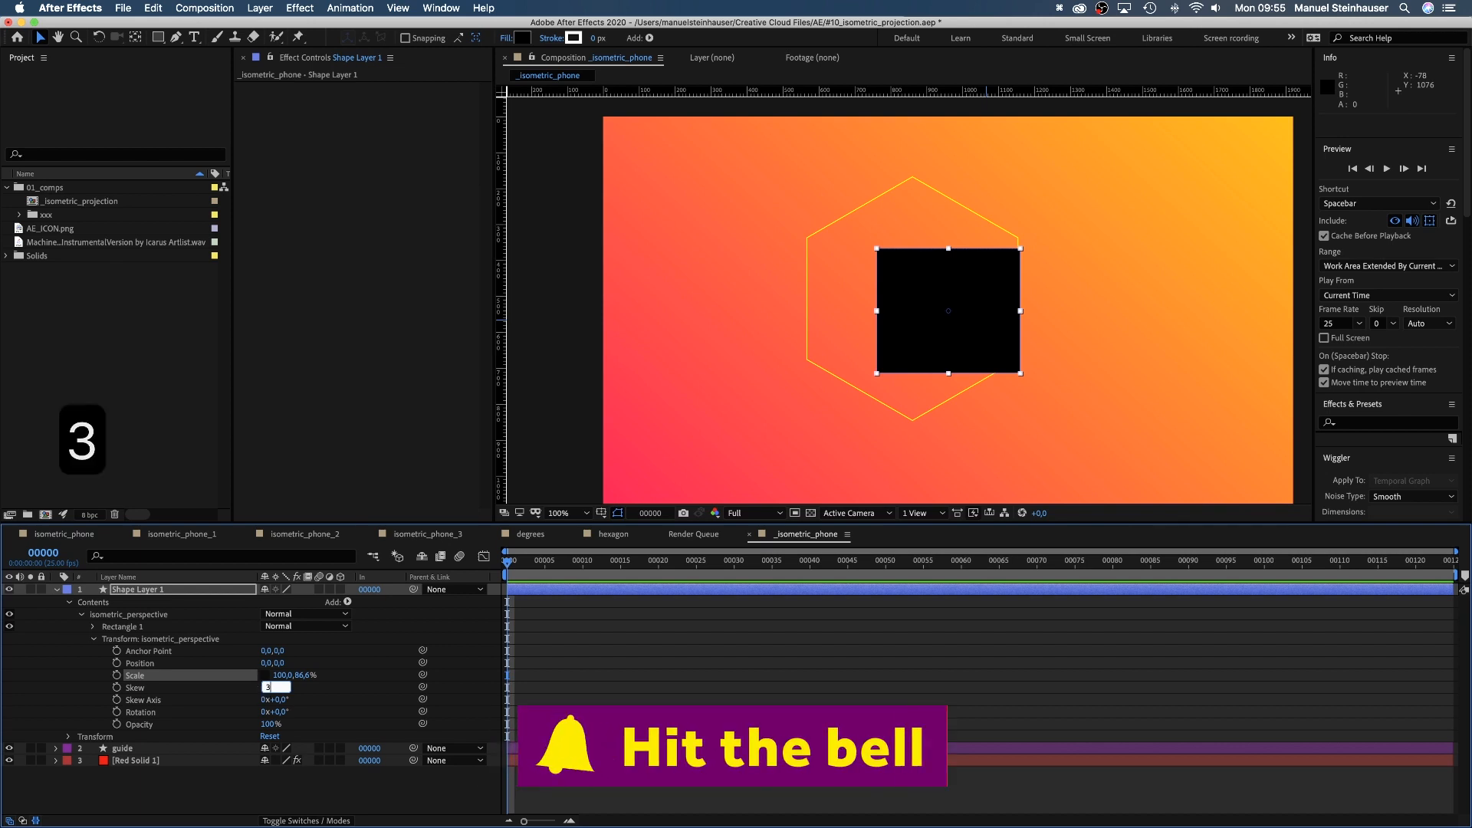
pyautogui.press('Return')
pyautogui.write('30')
pyautogui.press('Return')
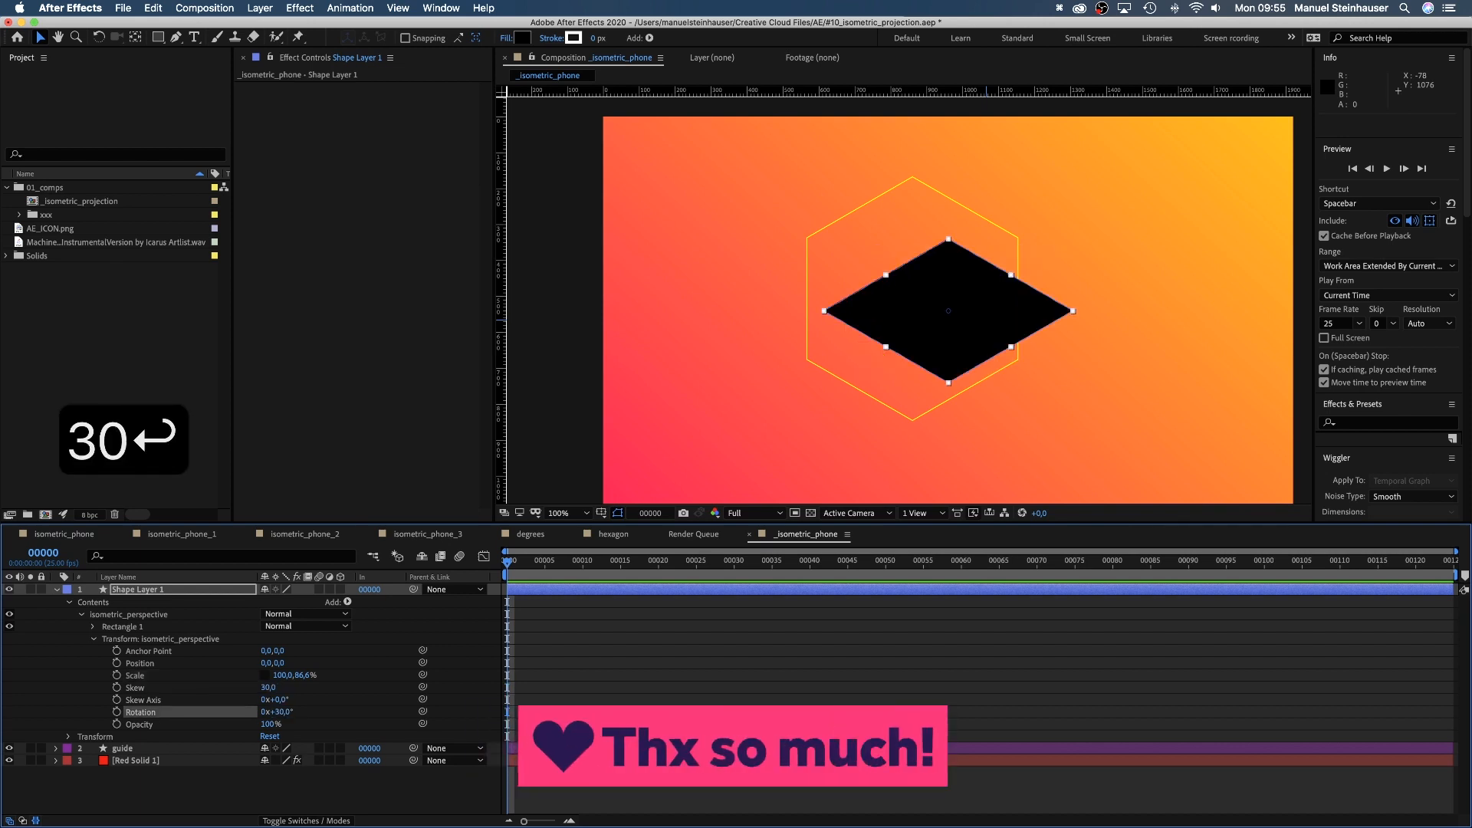
pyautogui.moveTo(986, 306); pyautogui.dragTo(953, 332)
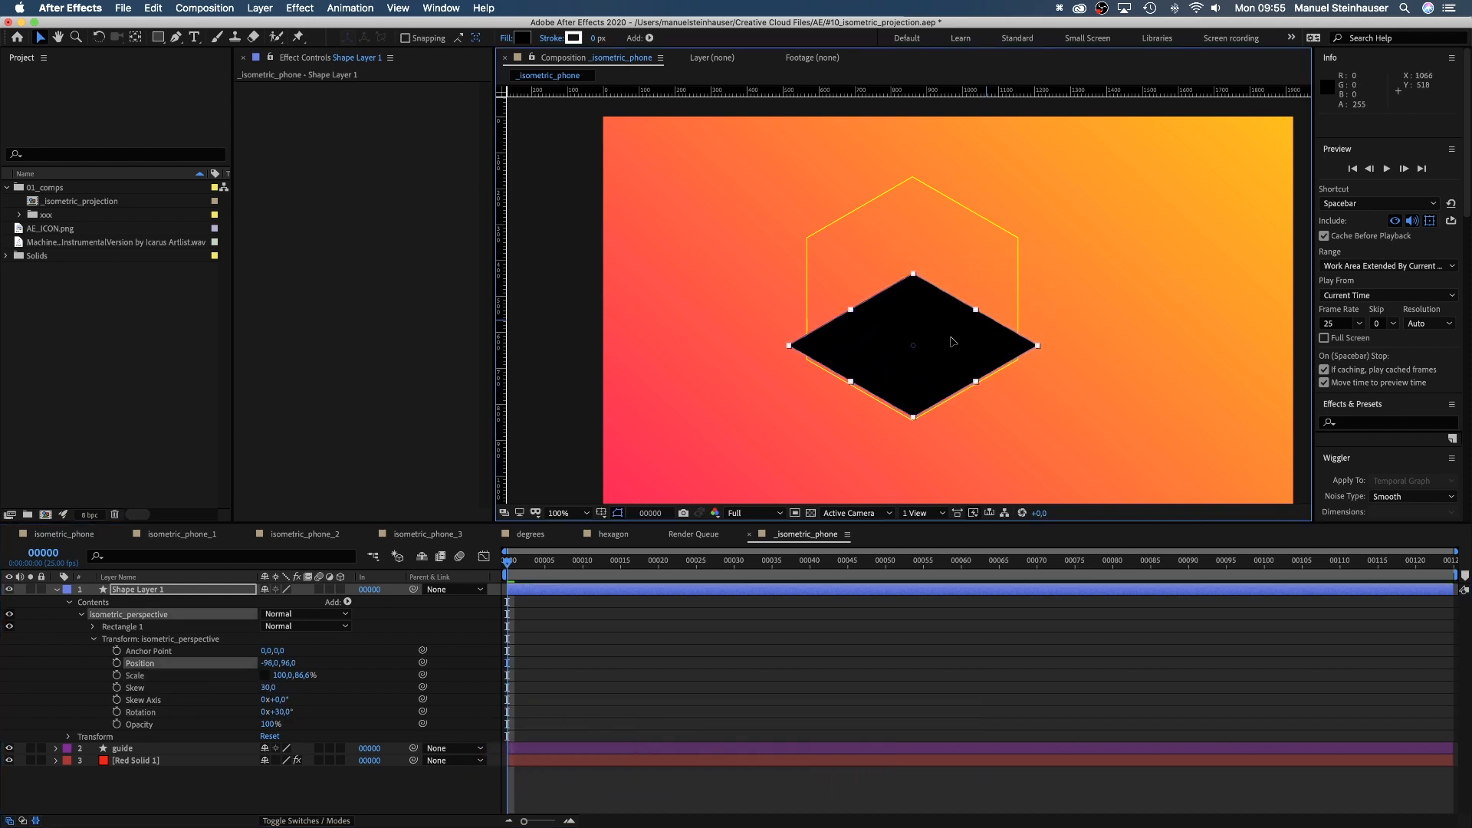
# Rename Shape Layer 1 as phone and its Rectangle 1 group as phone_top.
pyautogui.press('Return')
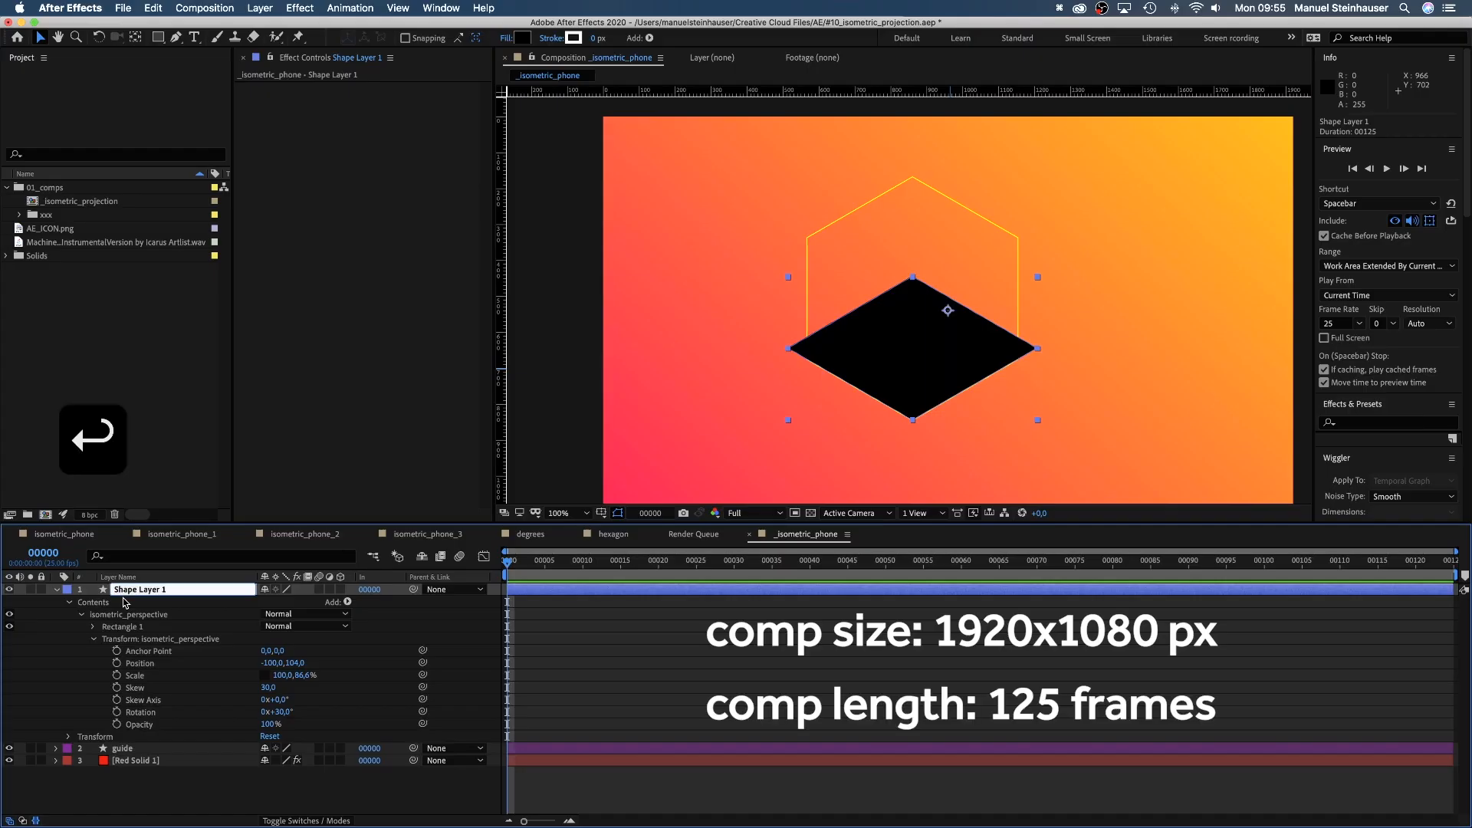
pyautogui.write('phone')
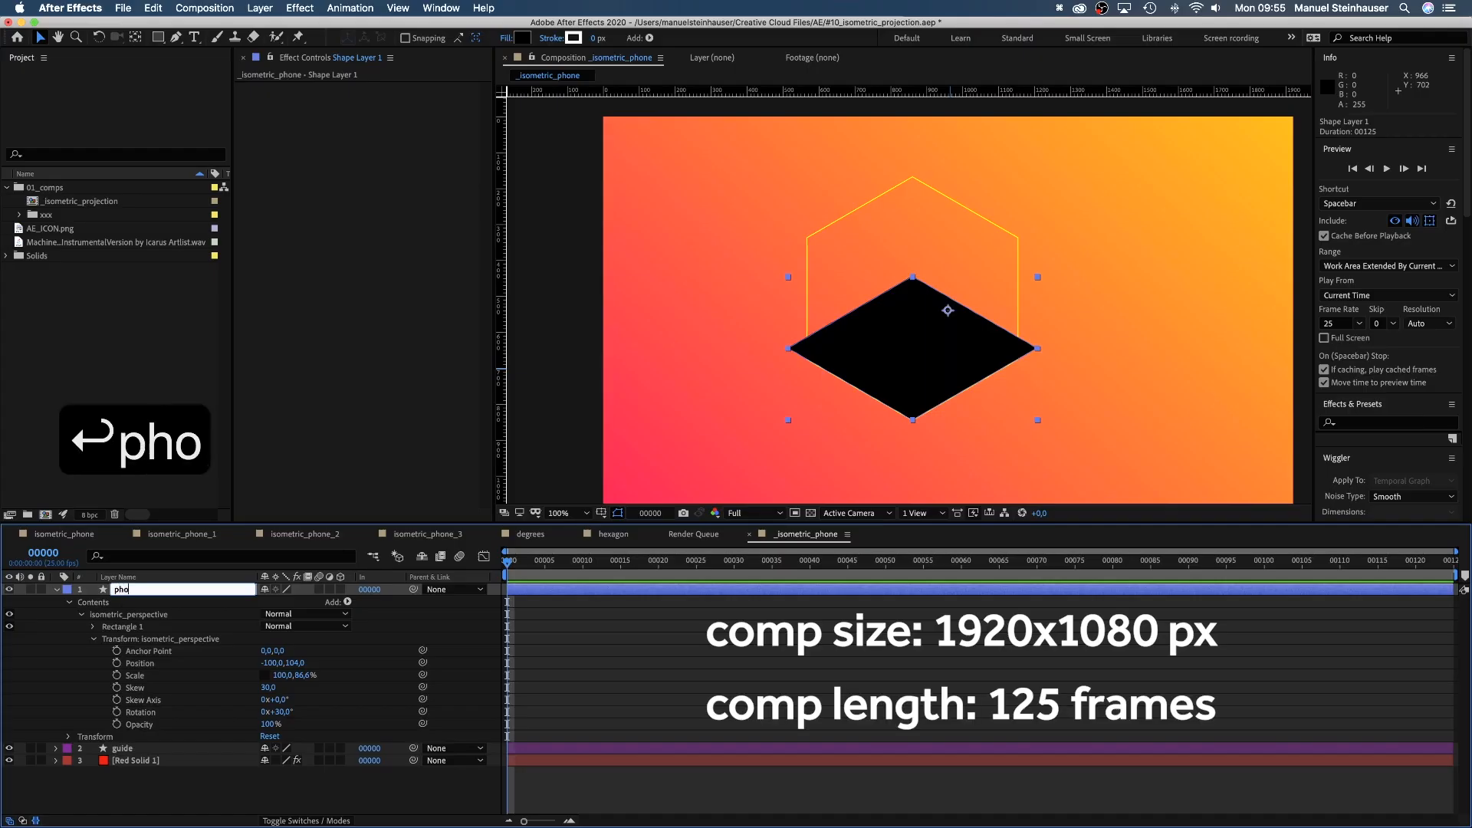
pyautogui.press('Return')
pyautogui.click(95, 639)
pyautogui.click(116, 626)
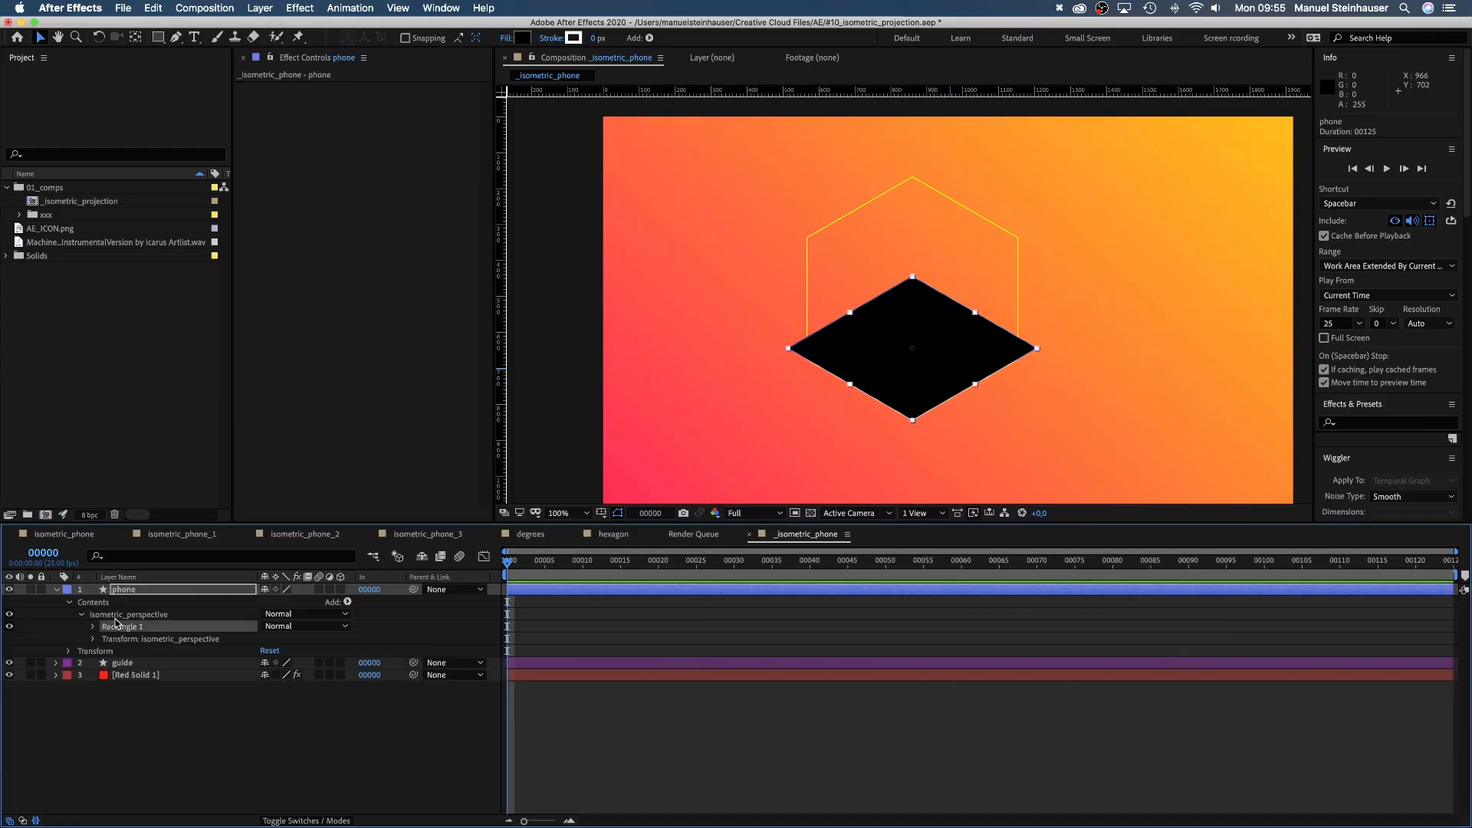
pyautogui.press('Return')
pyautogui.write('phone_top')
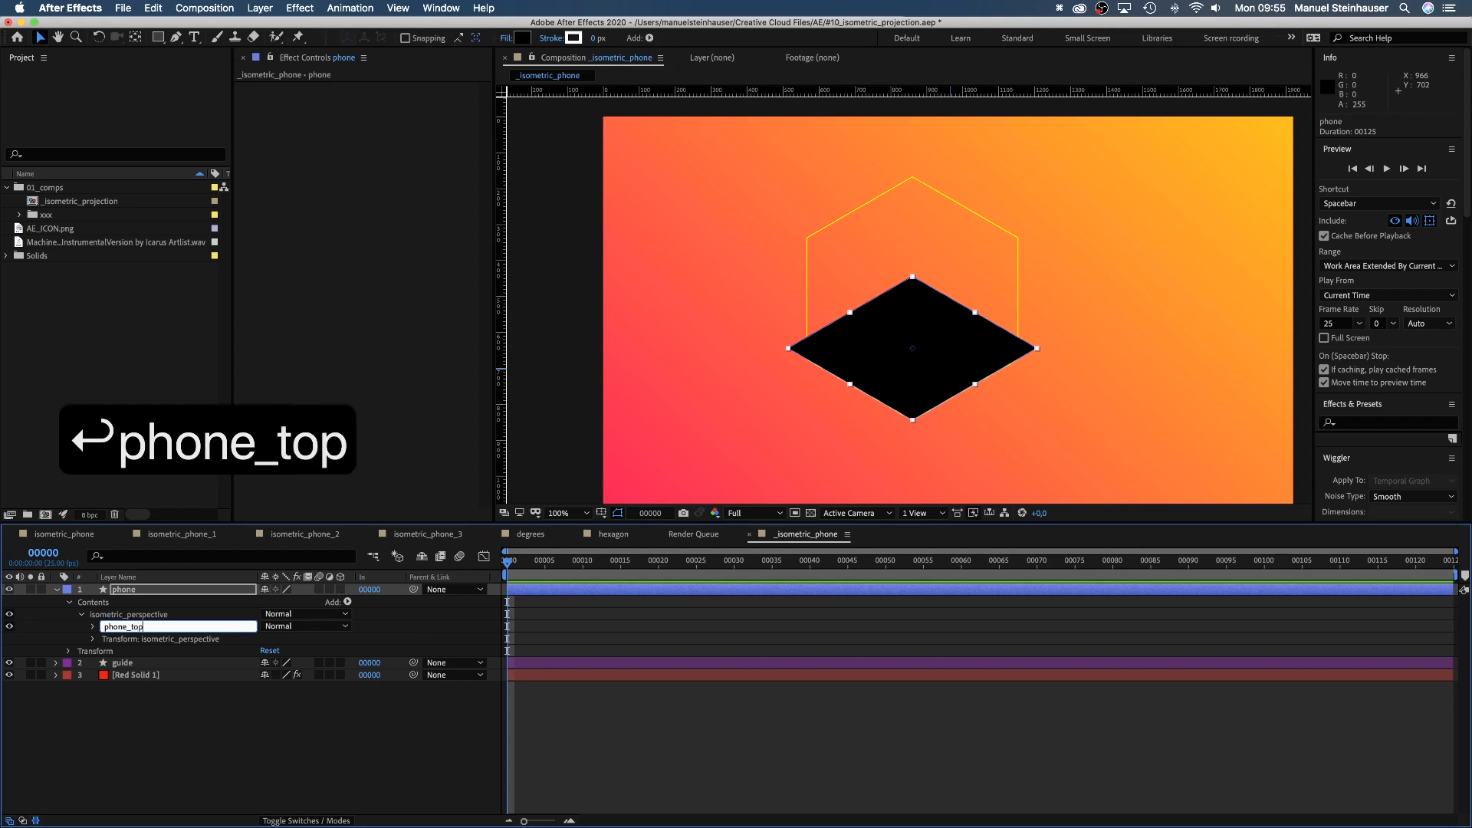
pyautogui.press('Return')
# Set the phone_top rectangle's size to 400 by 700 and its roundness to 50.
pyautogui.click(92, 627)
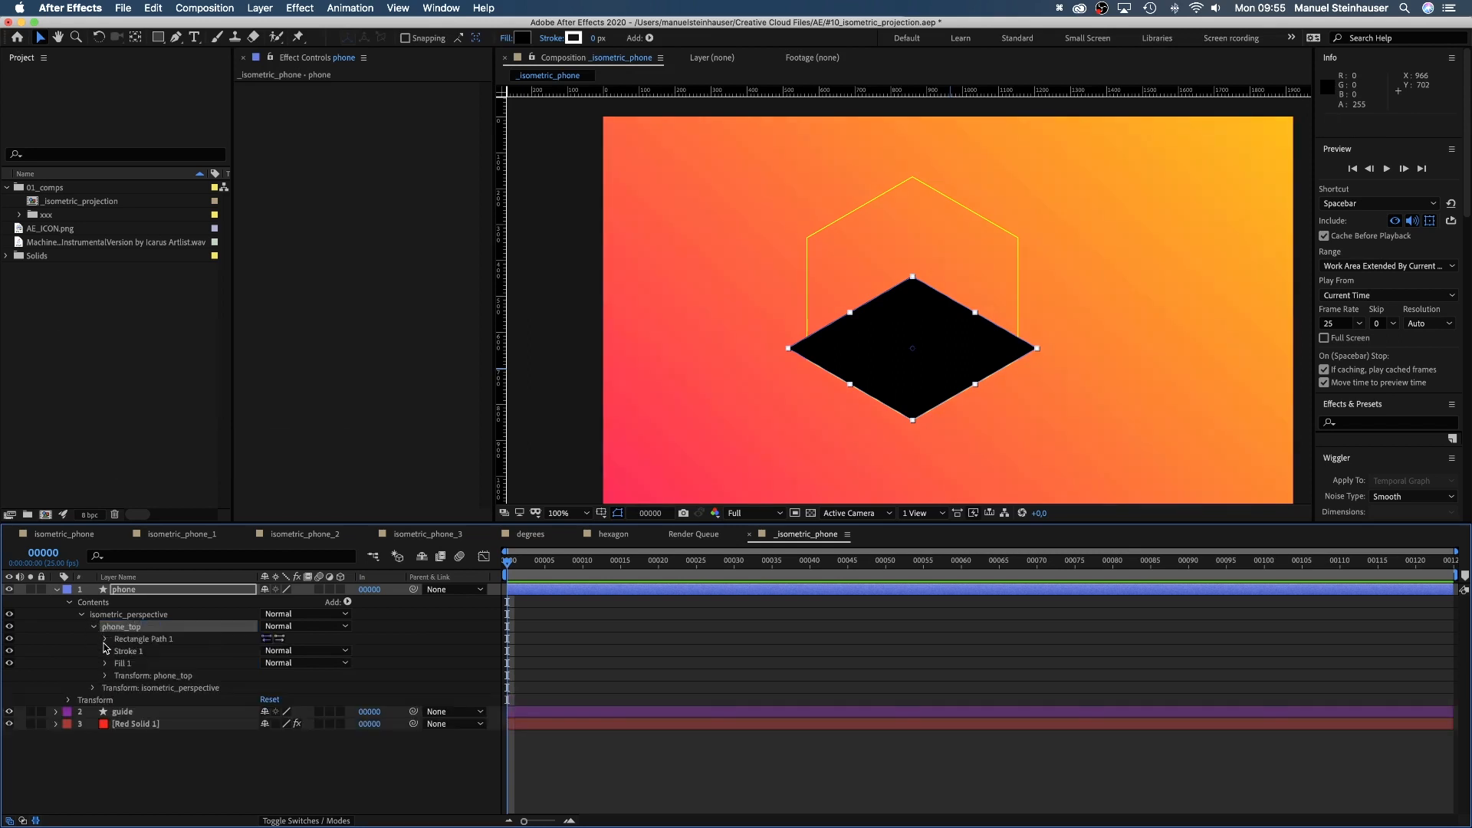
pyautogui.click(107, 639)
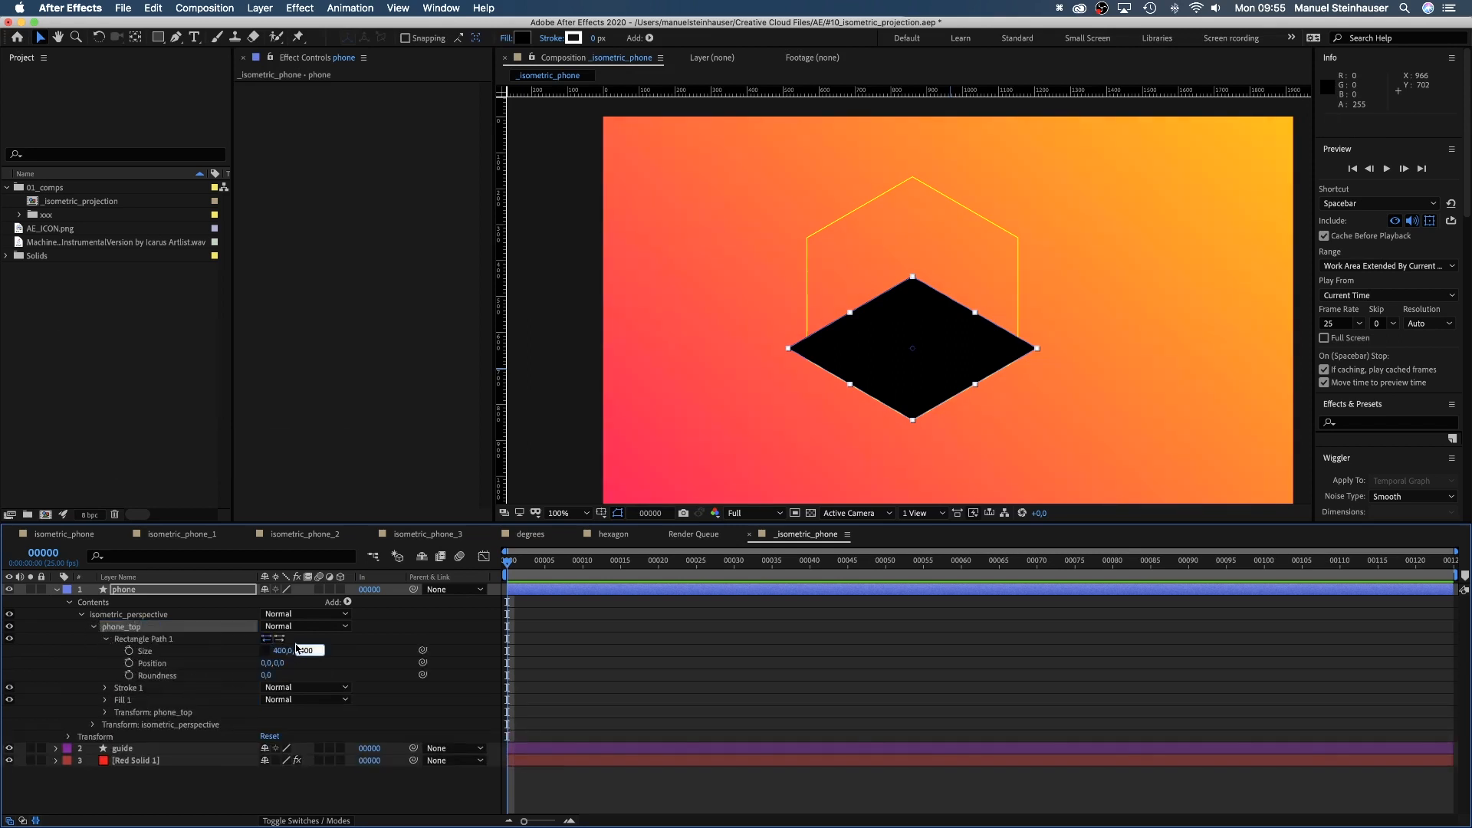
pyautogui.write('700')
pyautogui.press('Return')
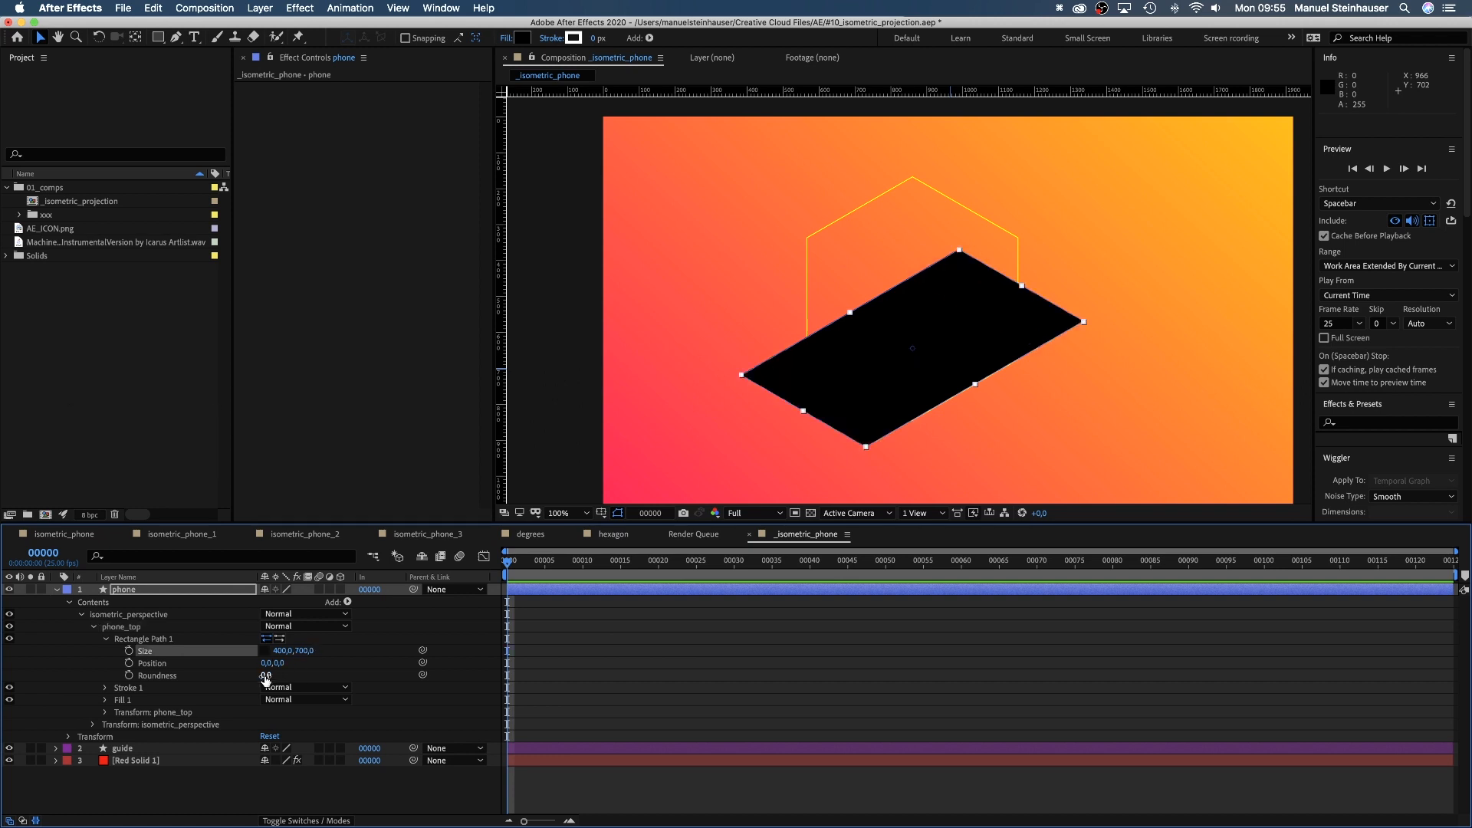
pyautogui.write('50')
pyautogui.press('Return')
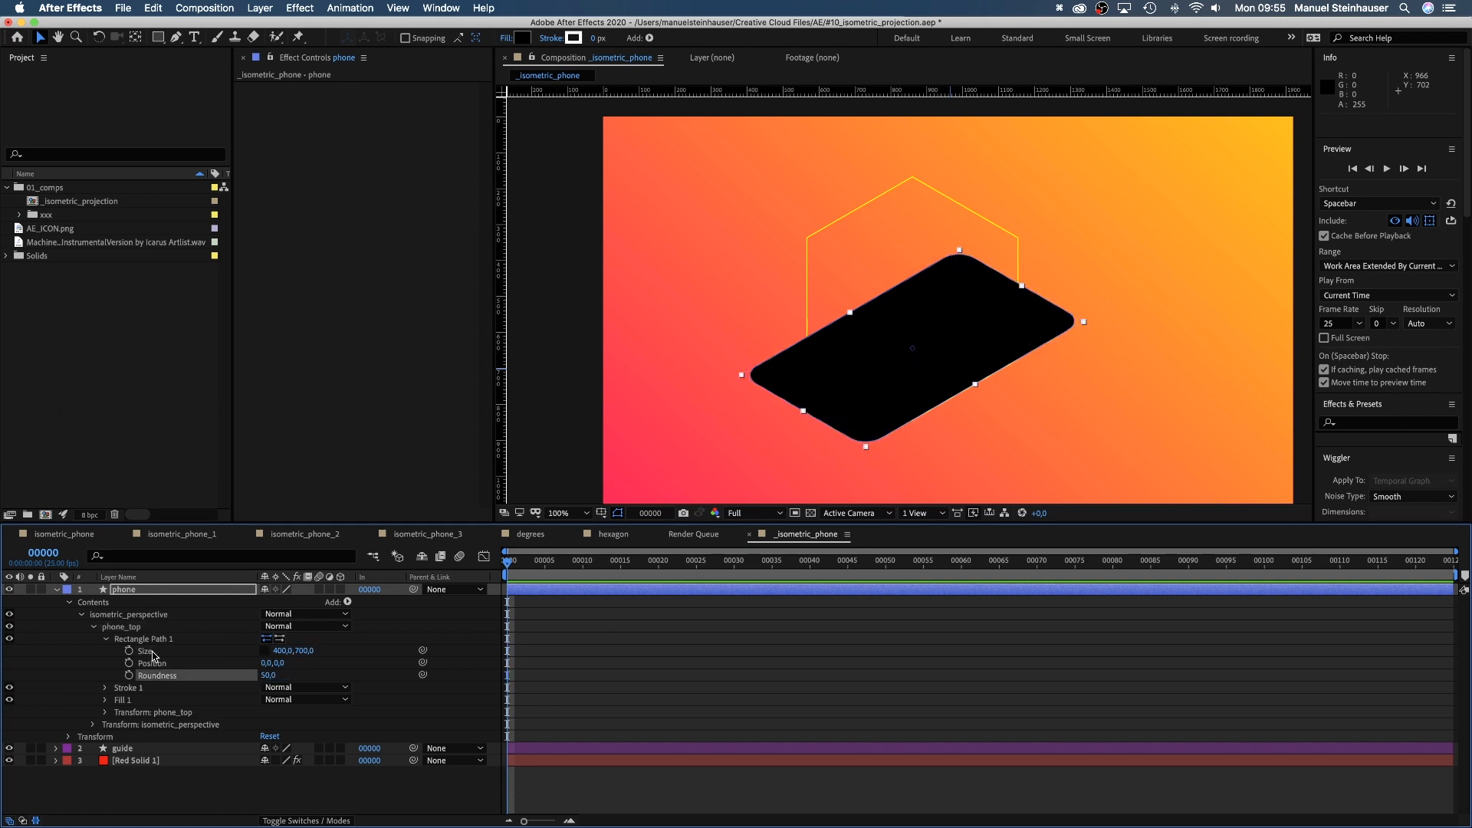
# Duplicate the phone_top group and rename the copy as phone_screen.
pyautogui.click(92, 627)
pyautogui.click(120, 629)
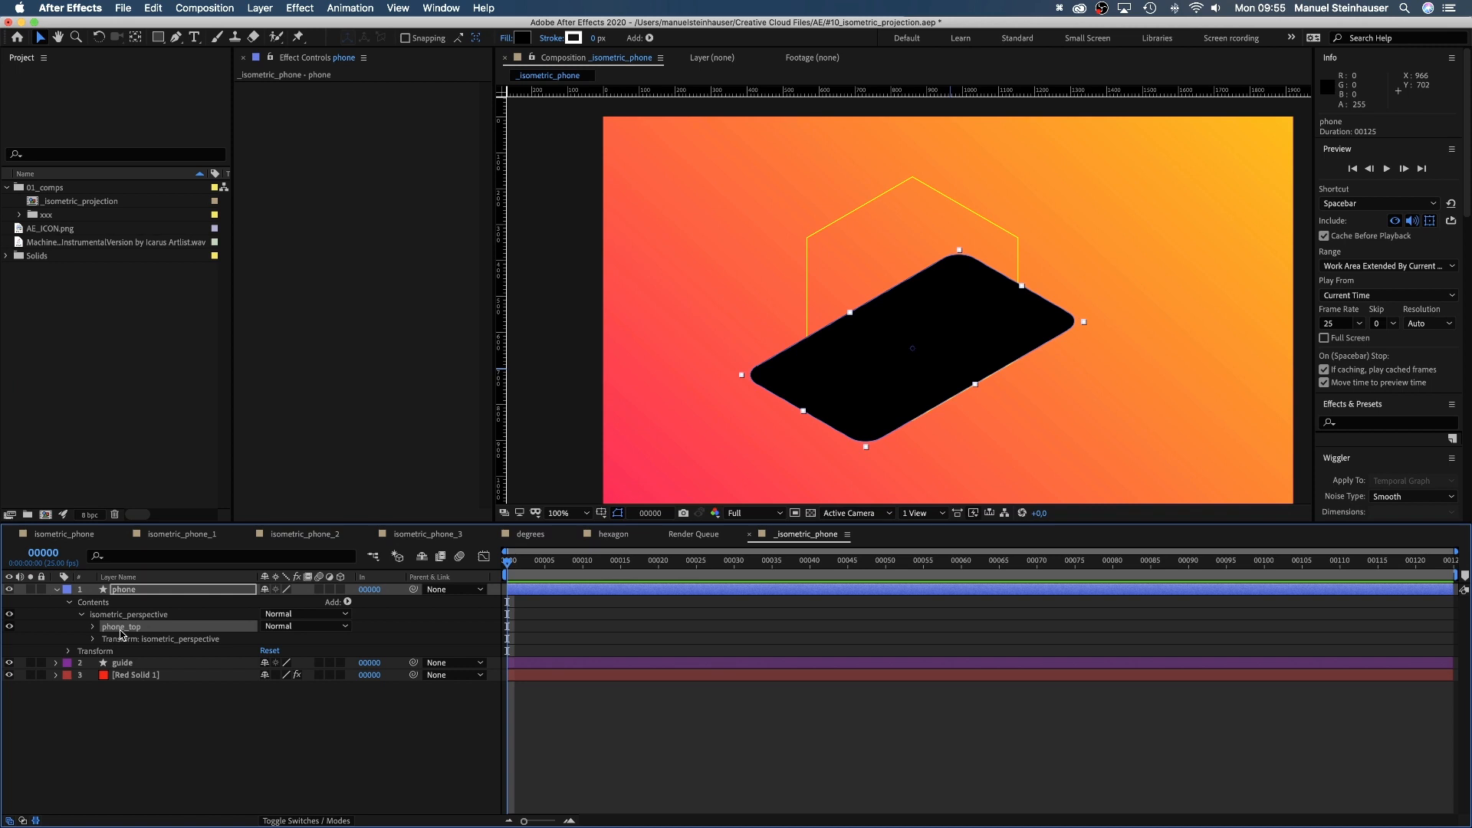
pyautogui.press('super+d')
pyautogui.press('Return')
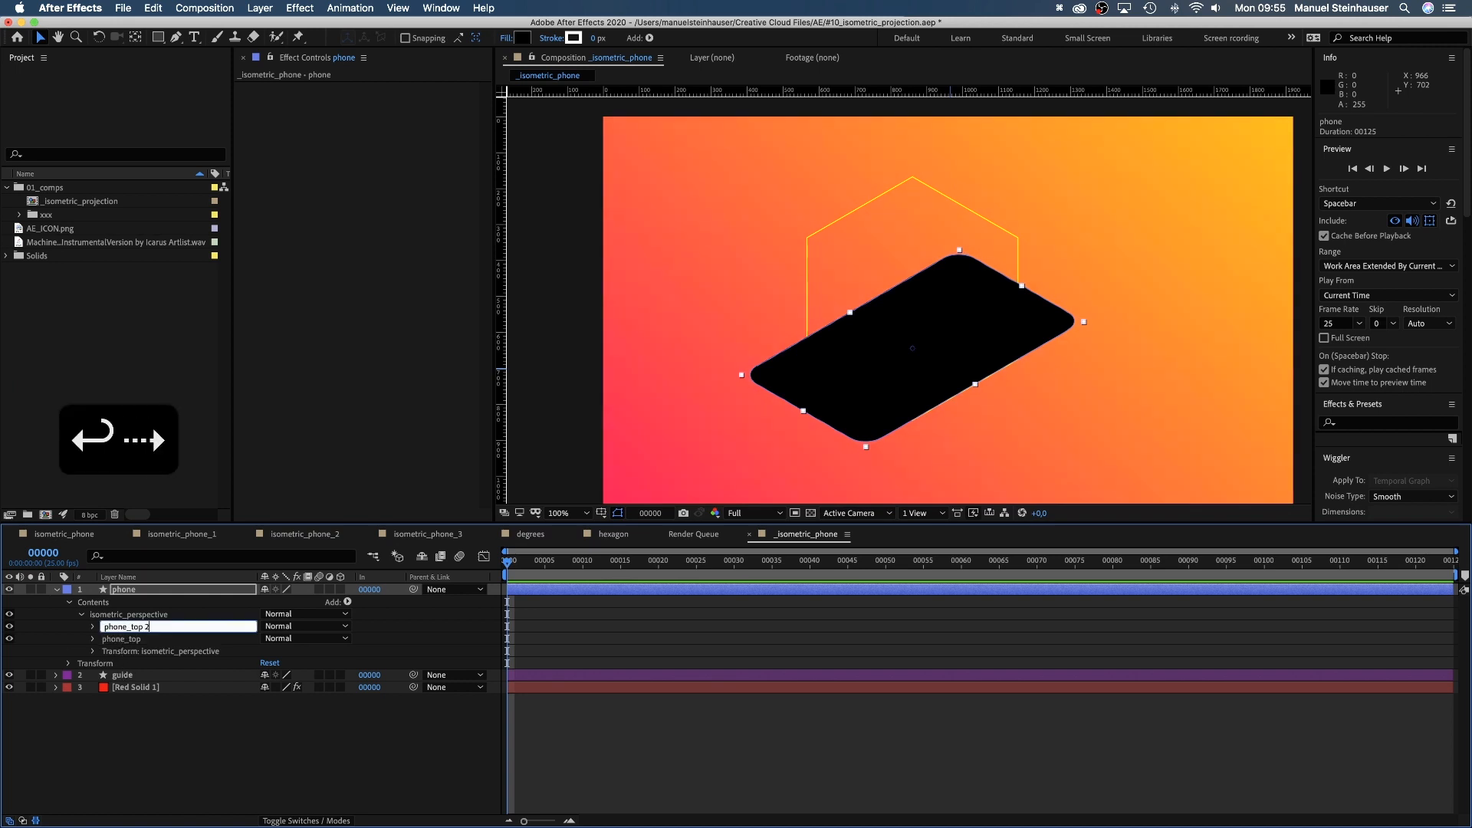
pyautogui.press('BackSpace')
pyautogui.press('BackSpace')
pyautogui.press('BackSpace')
pyautogui.press('BackSpace')
pyautogui.press('BackSpace')
pyautogui.write('screen')
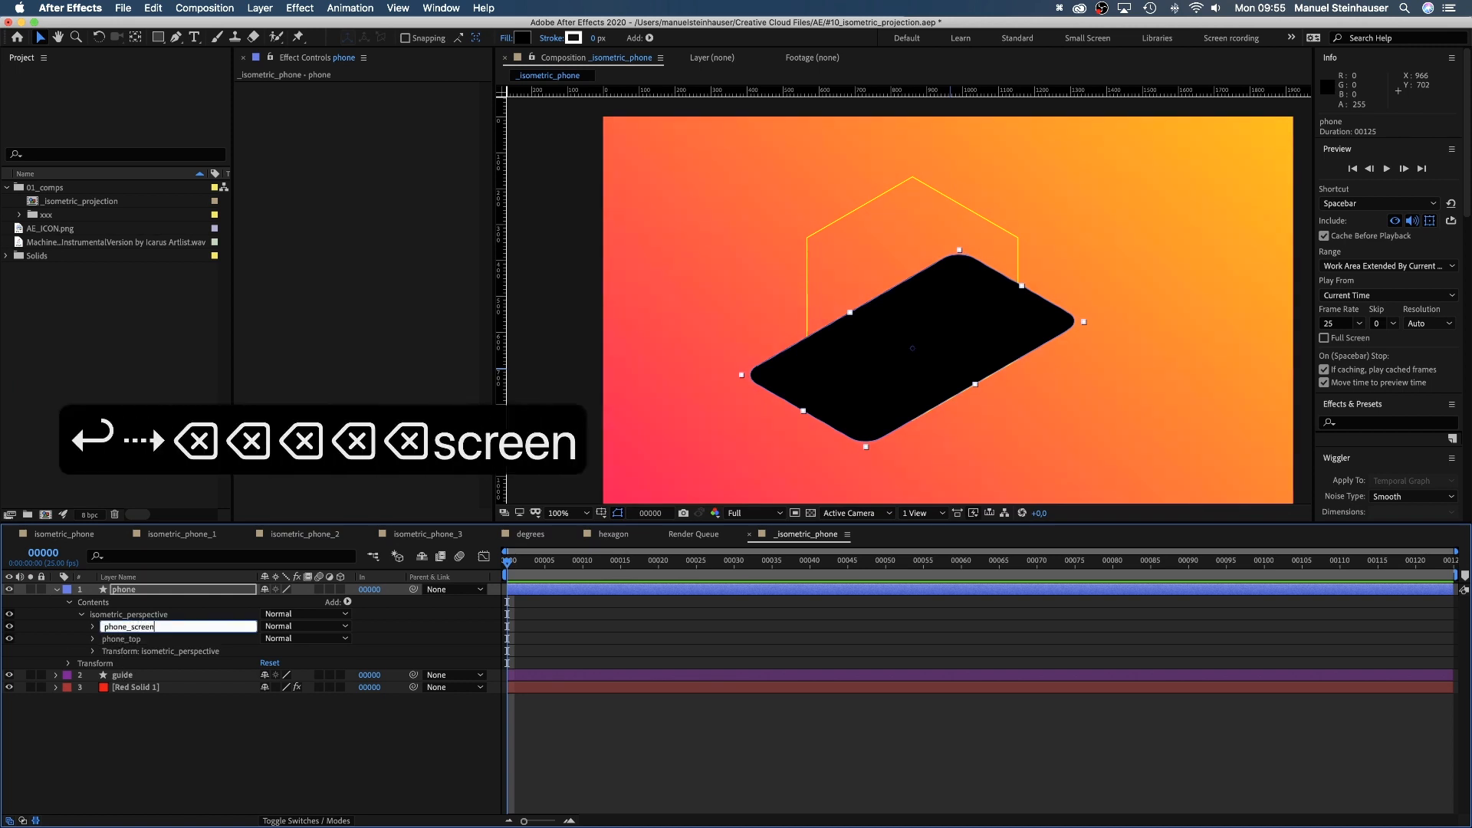
pyautogui.press('Return')
# Set the phone_screen rectangle's size to 360 by 660 and its roundness to 42.
pyautogui.click(93, 627)
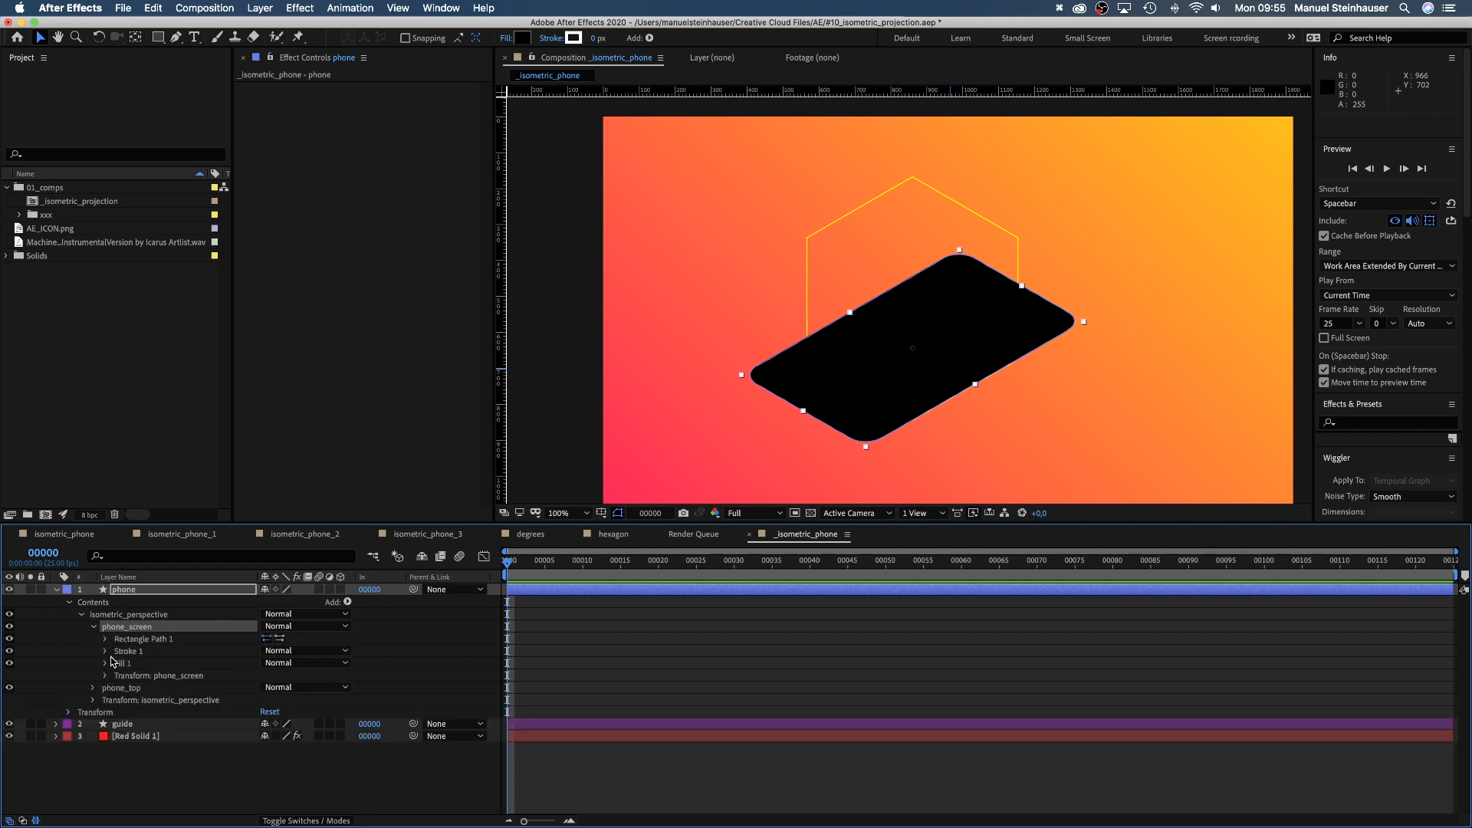
pyautogui.click(106, 639)
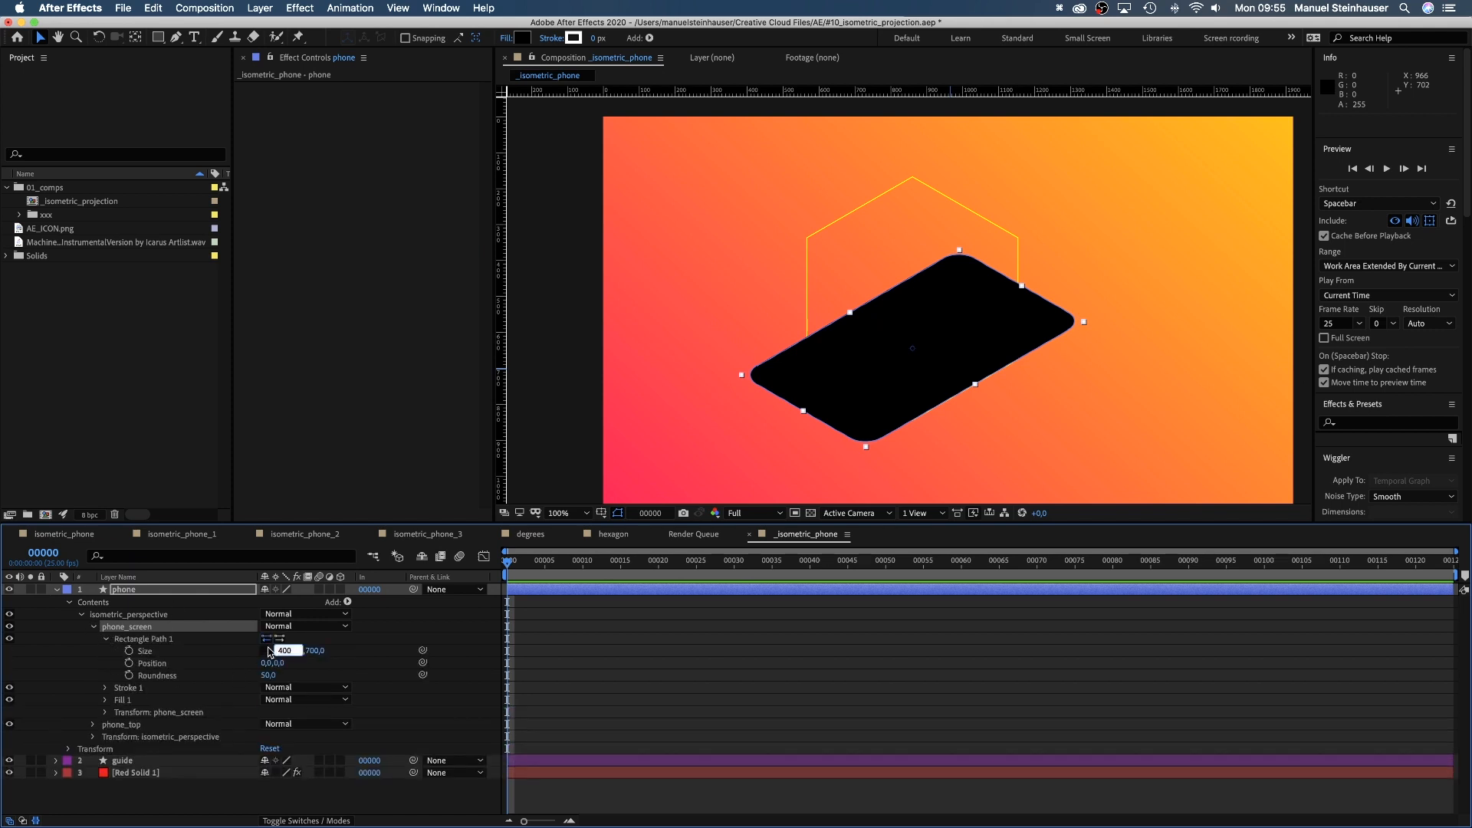
pyautogui.write('360')
pyautogui.press('Tab')
pyautogui.write('660')
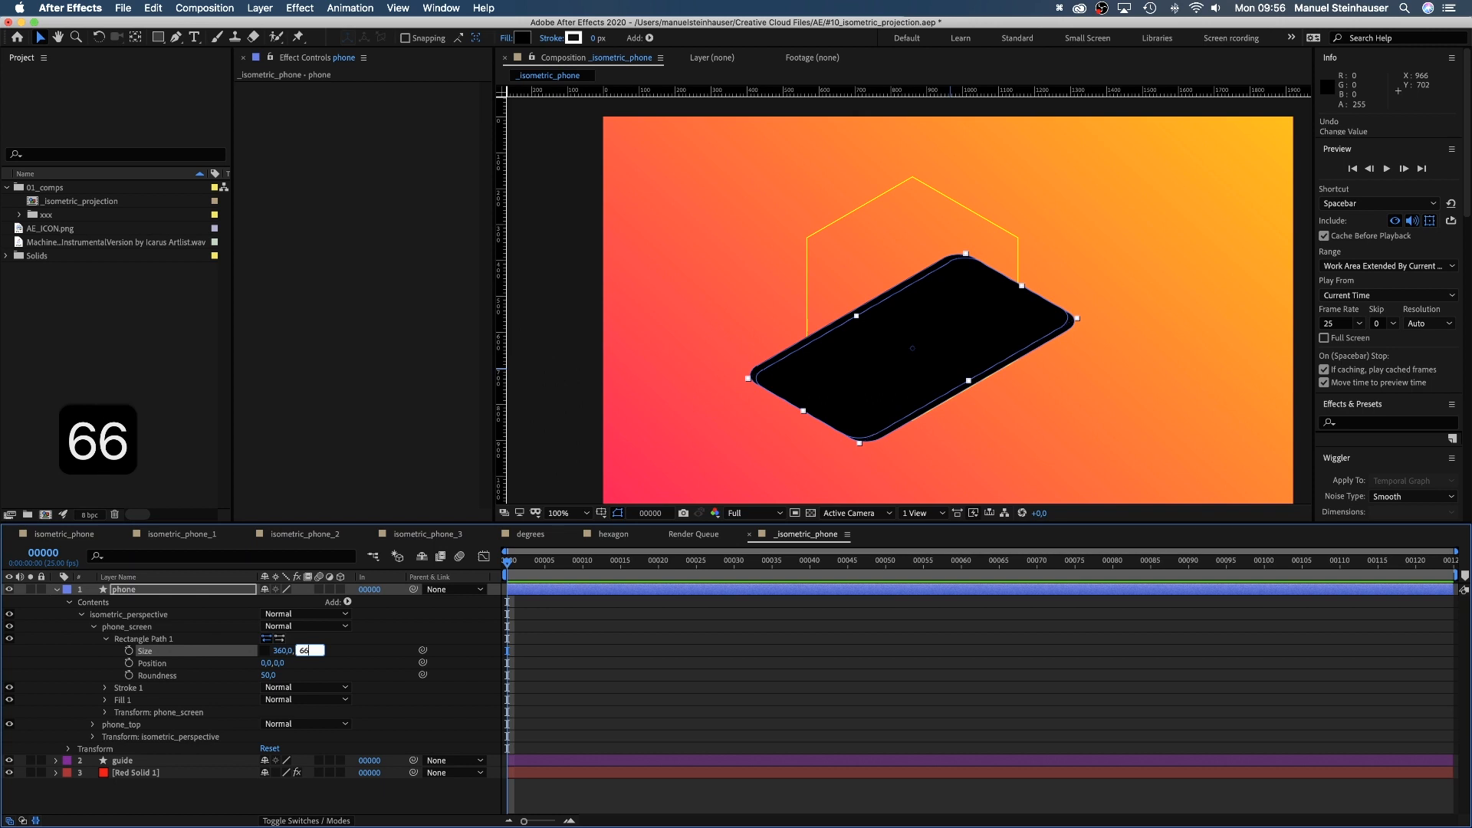
pyautogui.press('Return')
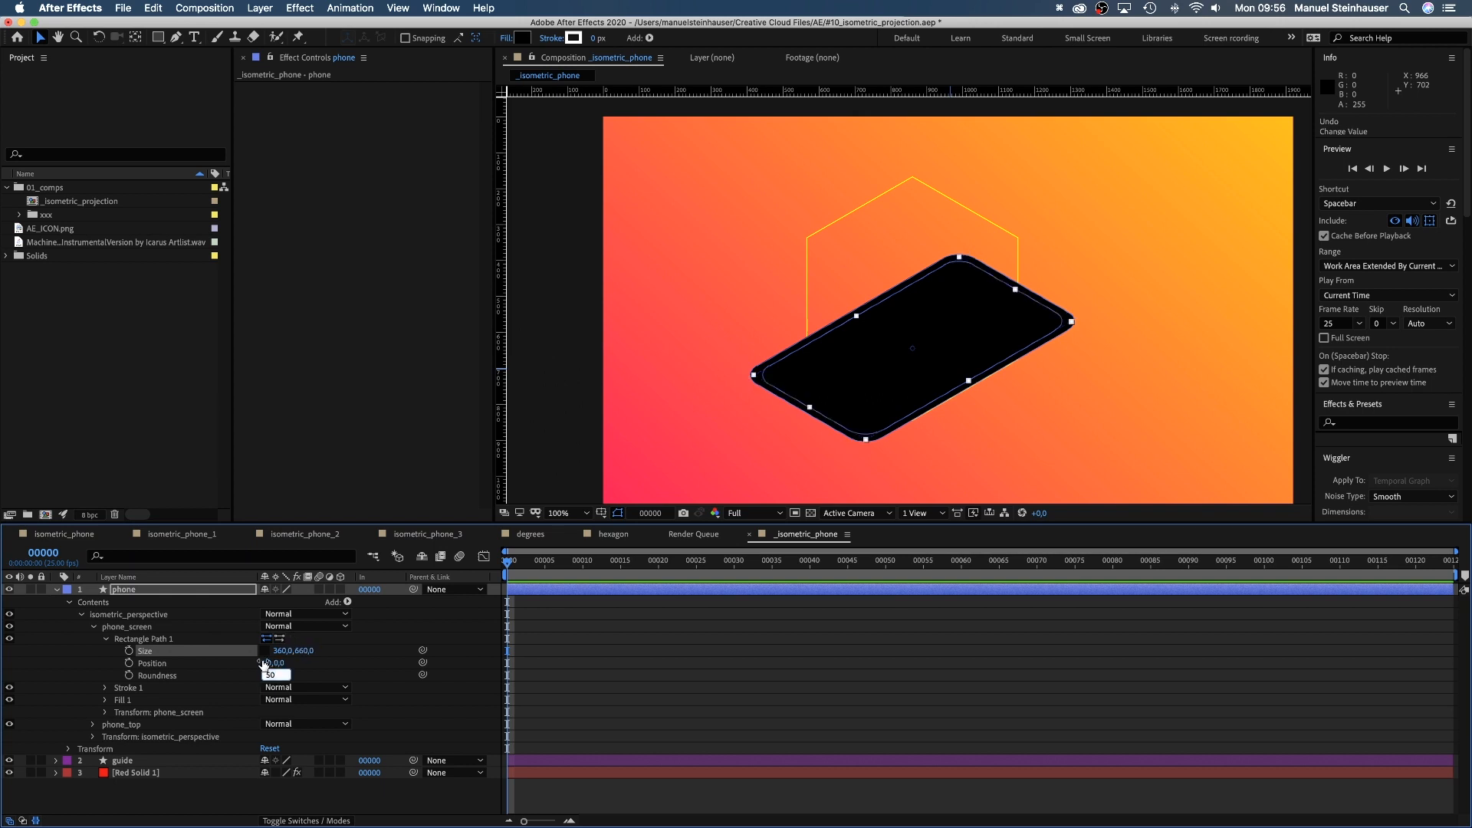
pyautogui.write('42')
pyautogui.press('Return')
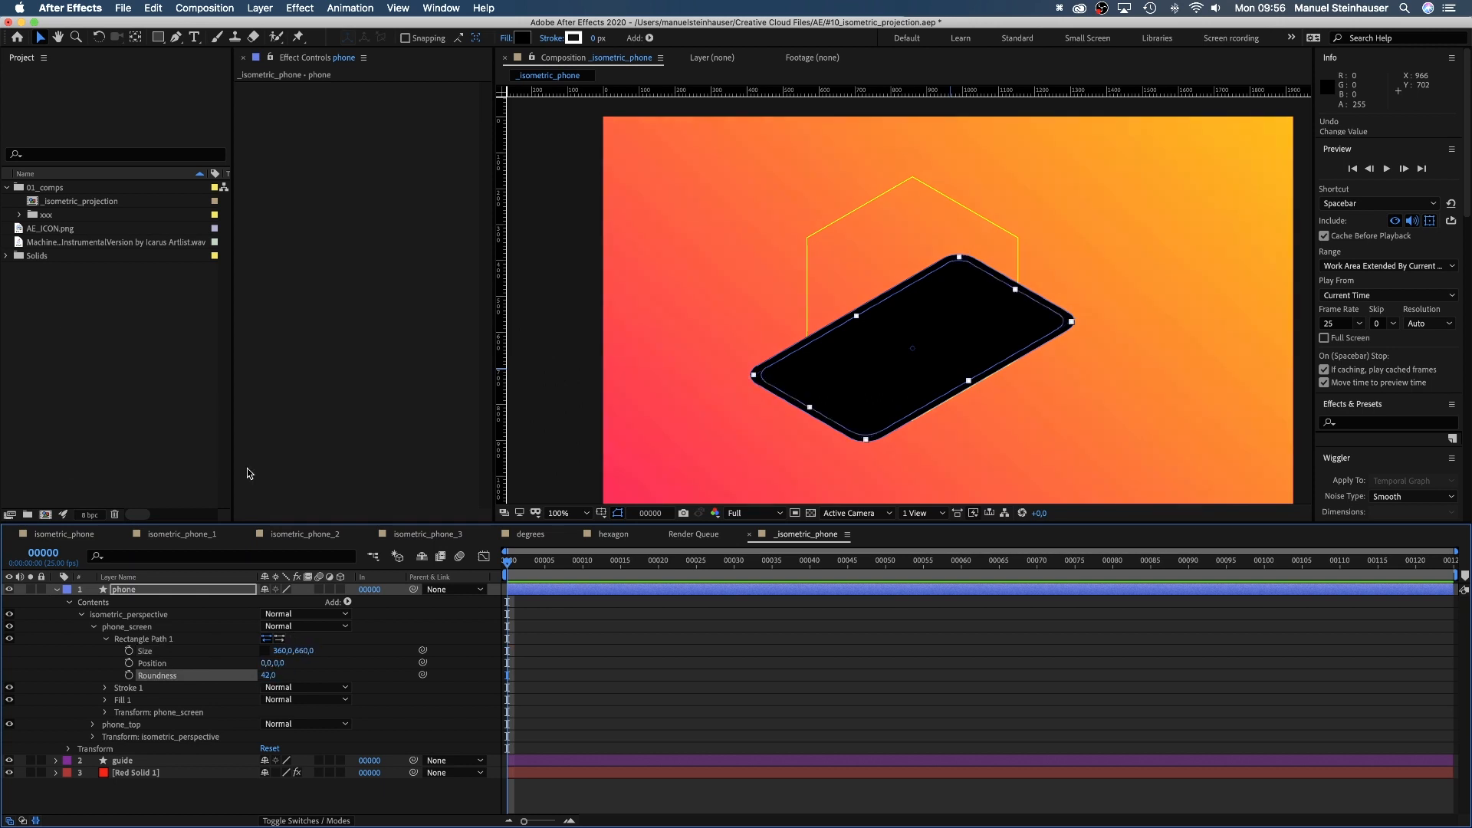
# Change the phone_screen fill to a linear gradient and stretch its start and end points beyond the screen's two short sides.
pyautogui.click(507, 39)
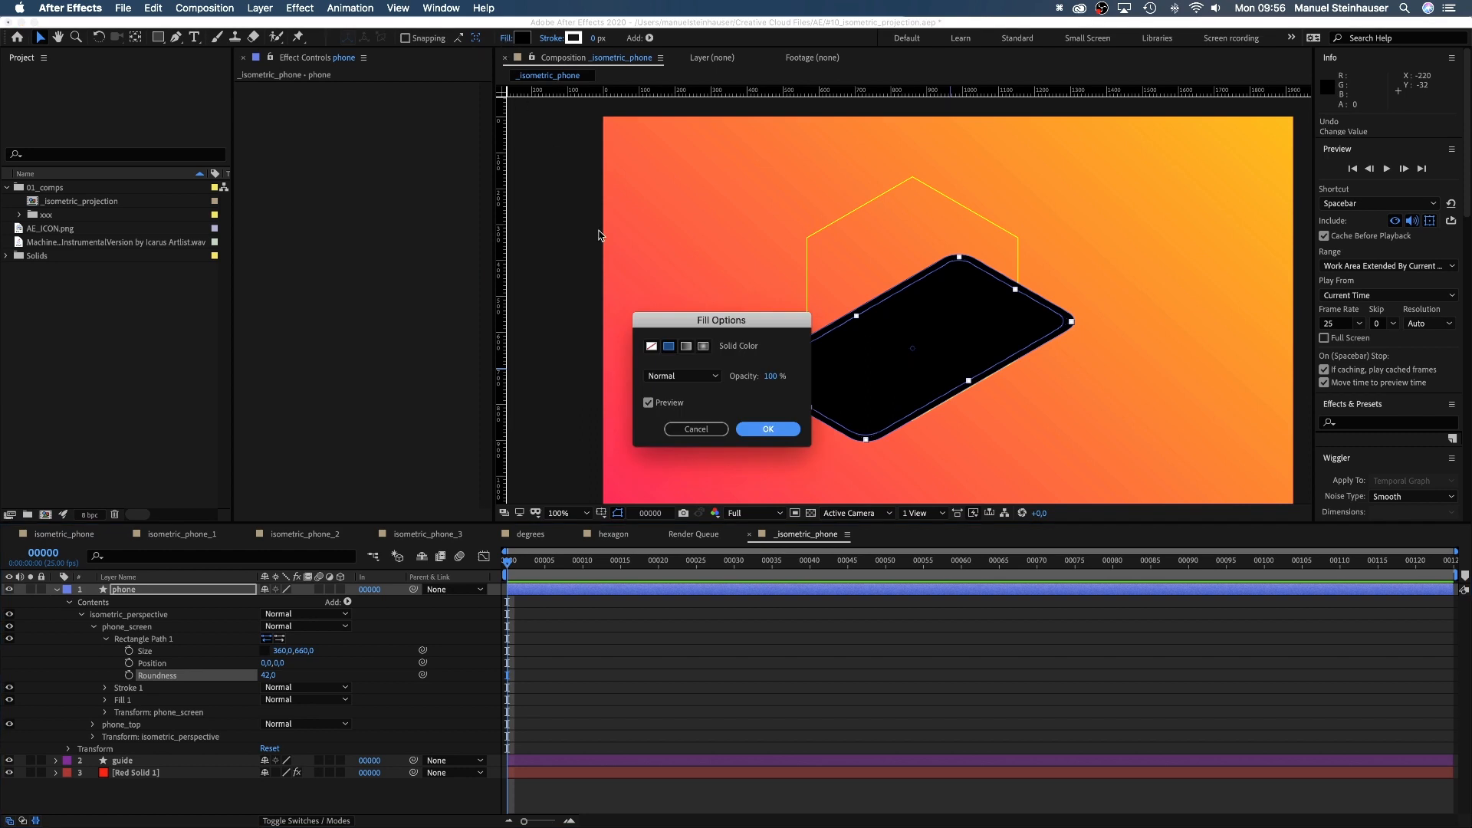
pyautogui.click(686, 346)
pyautogui.click(757, 430)
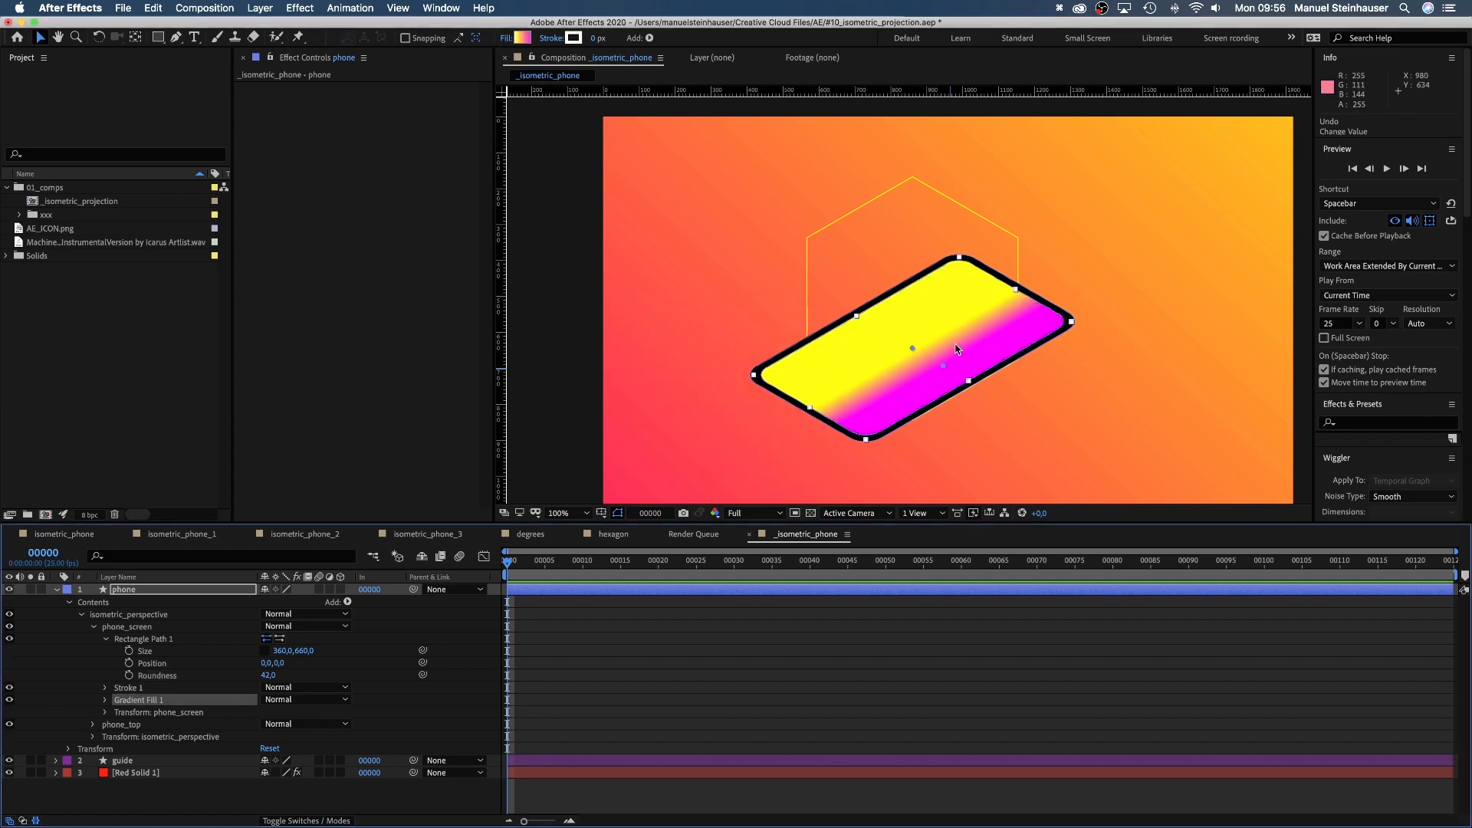
pyautogui.moveTo(946, 372); pyautogui.dragTo(753, 442)
pyautogui.moveTo(922, 348); pyautogui.dragTo(1048, 264)
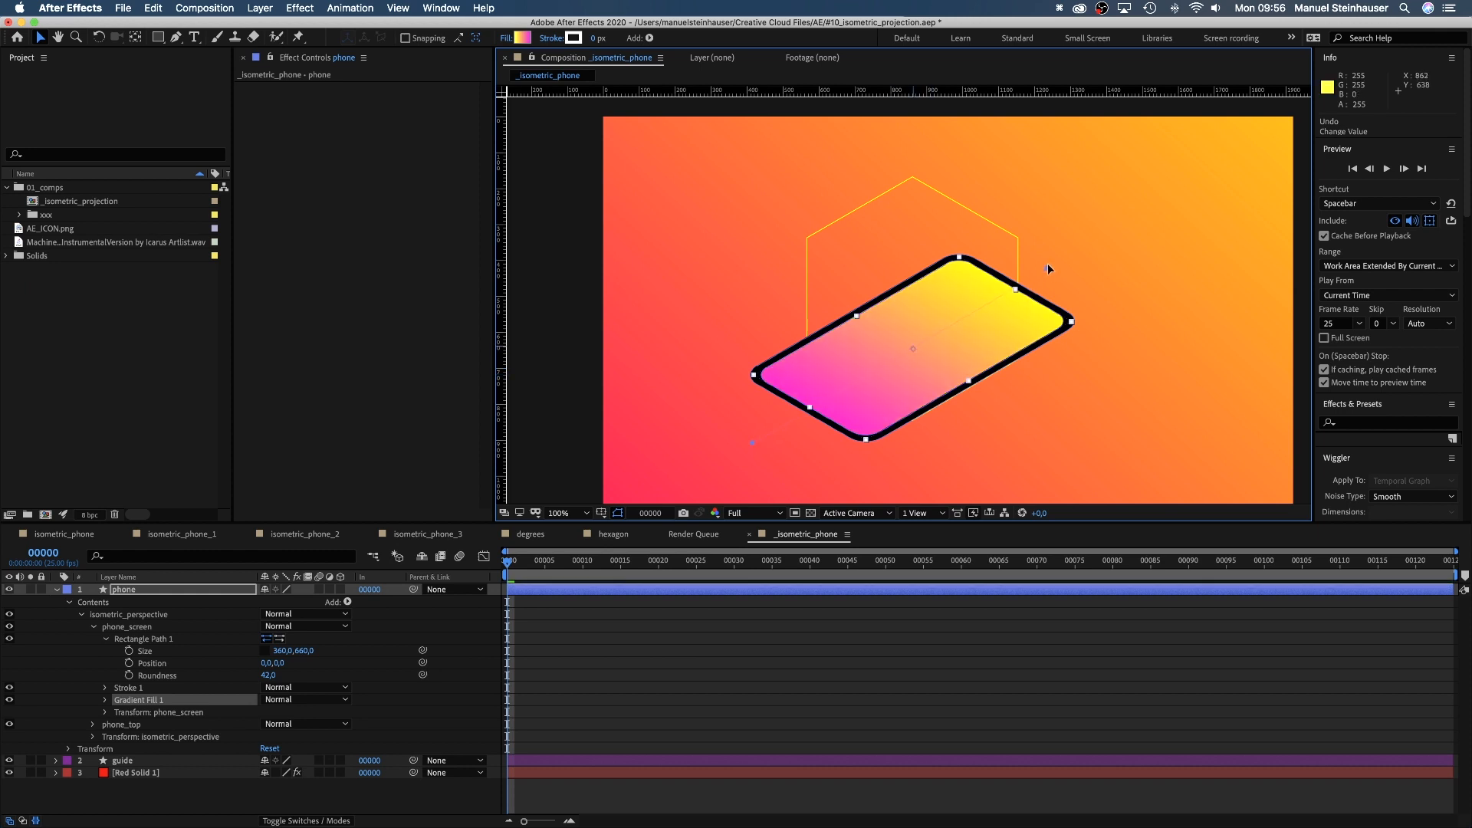
# Recolor the phone_screen gradient so it runs from cyan to white (FFFFFF).
pyautogui.click(522, 38)
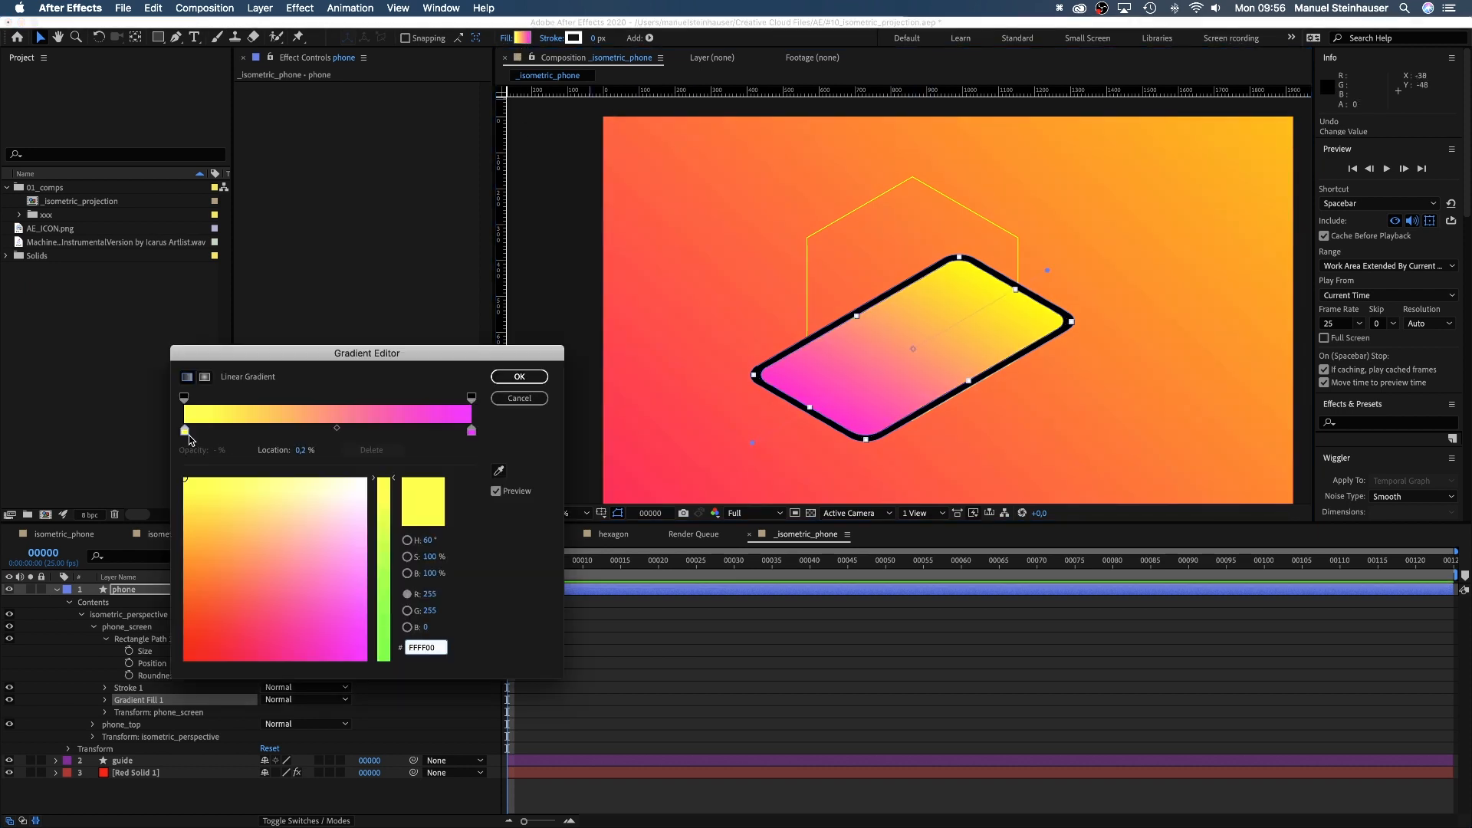
pyautogui.moveTo(190, 439); pyautogui.dragTo(192, 440)
pyautogui.moveTo(385, 516); pyautogui.dragTo(385, 661)
pyautogui.moveTo(313, 505); pyautogui.dragTo(382, 464)
pyautogui.click(472, 431)
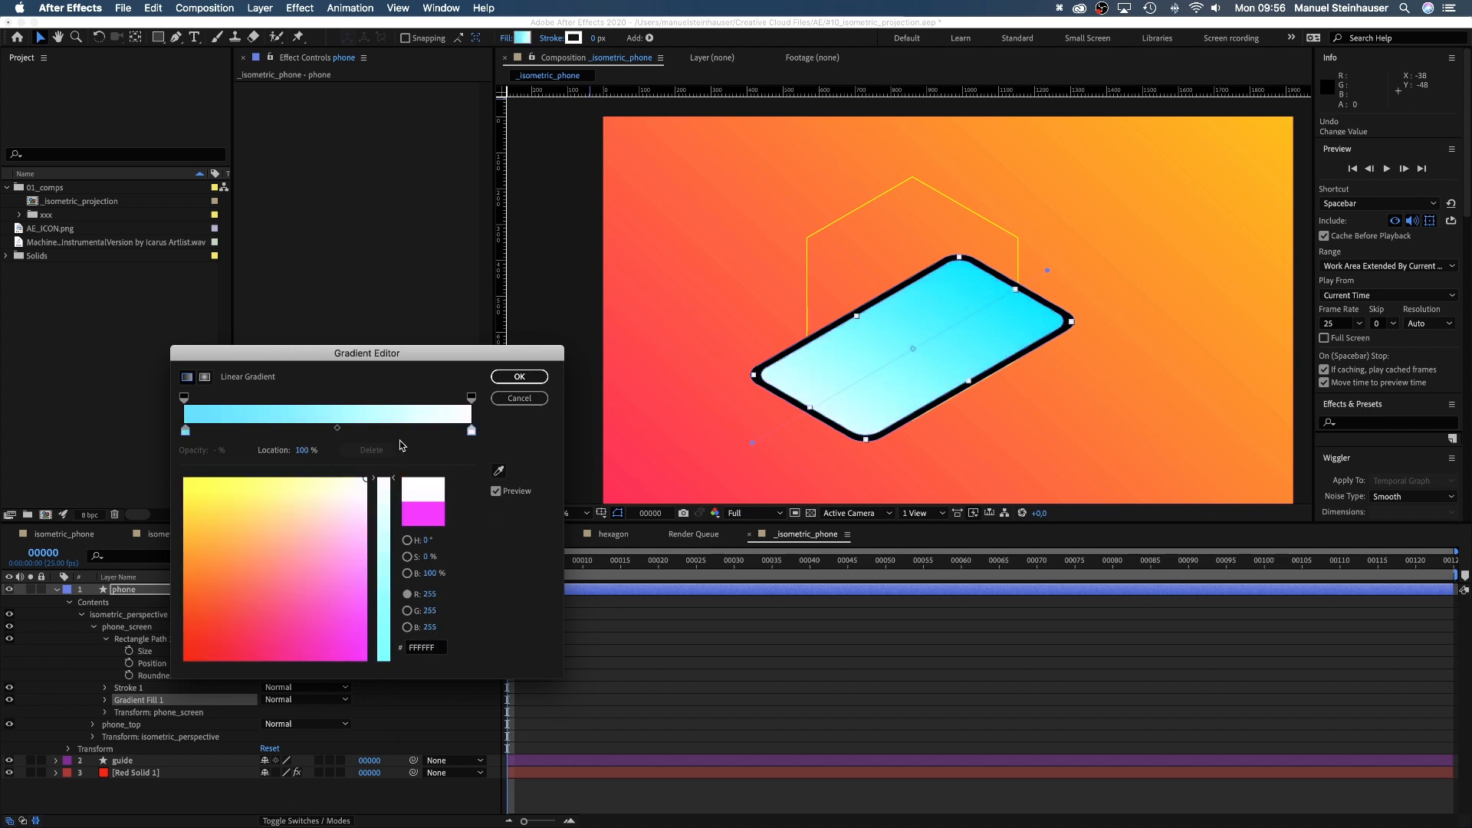
pyautogui.click(520, 378)
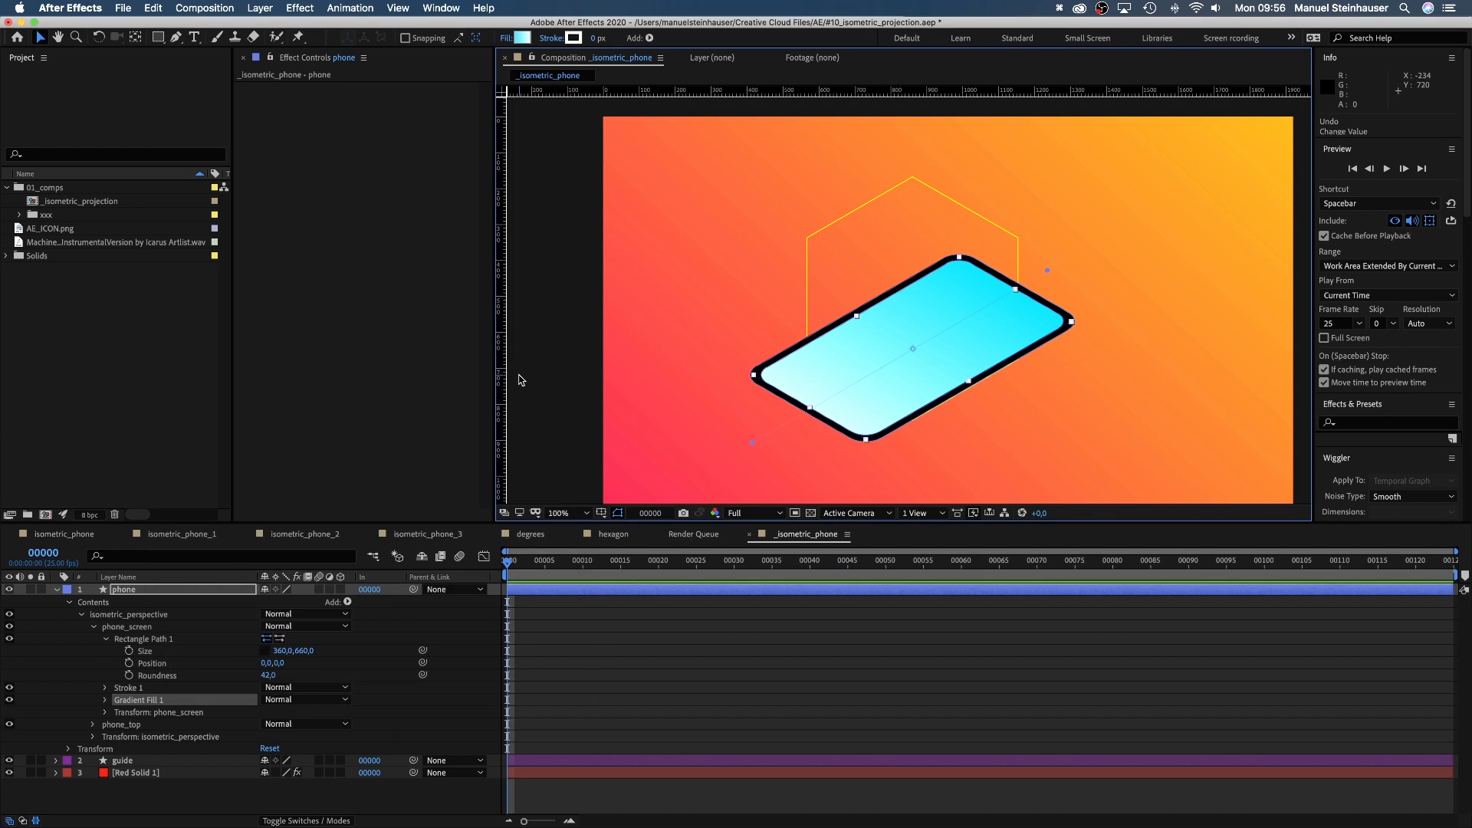
# Duplicate the phone_top group and rename the copy as phone_bottom.
pyautogui.click(93, 626)
pyautogui.click(131, 643)
pyautogui.press('super+d')
pyautogui.press('Return')
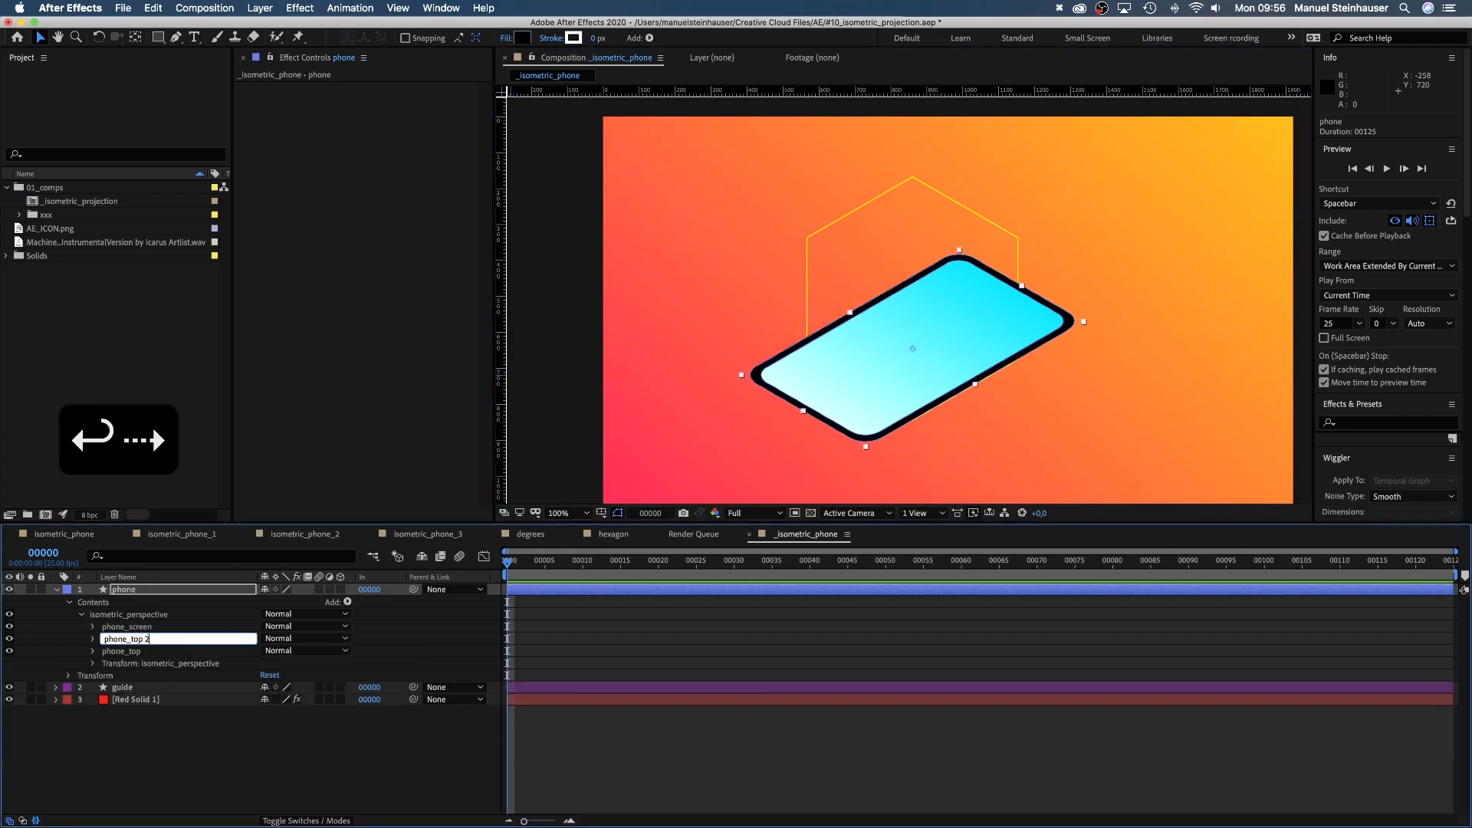
pyautogui.press('BackSpace')
pyautogui.press('BackSpace')
pyautogui.press('BackSpace')
pyautogui.press('BackSpace')
pyautogui.press('BackSpace')
pyautogui.write('bottom')
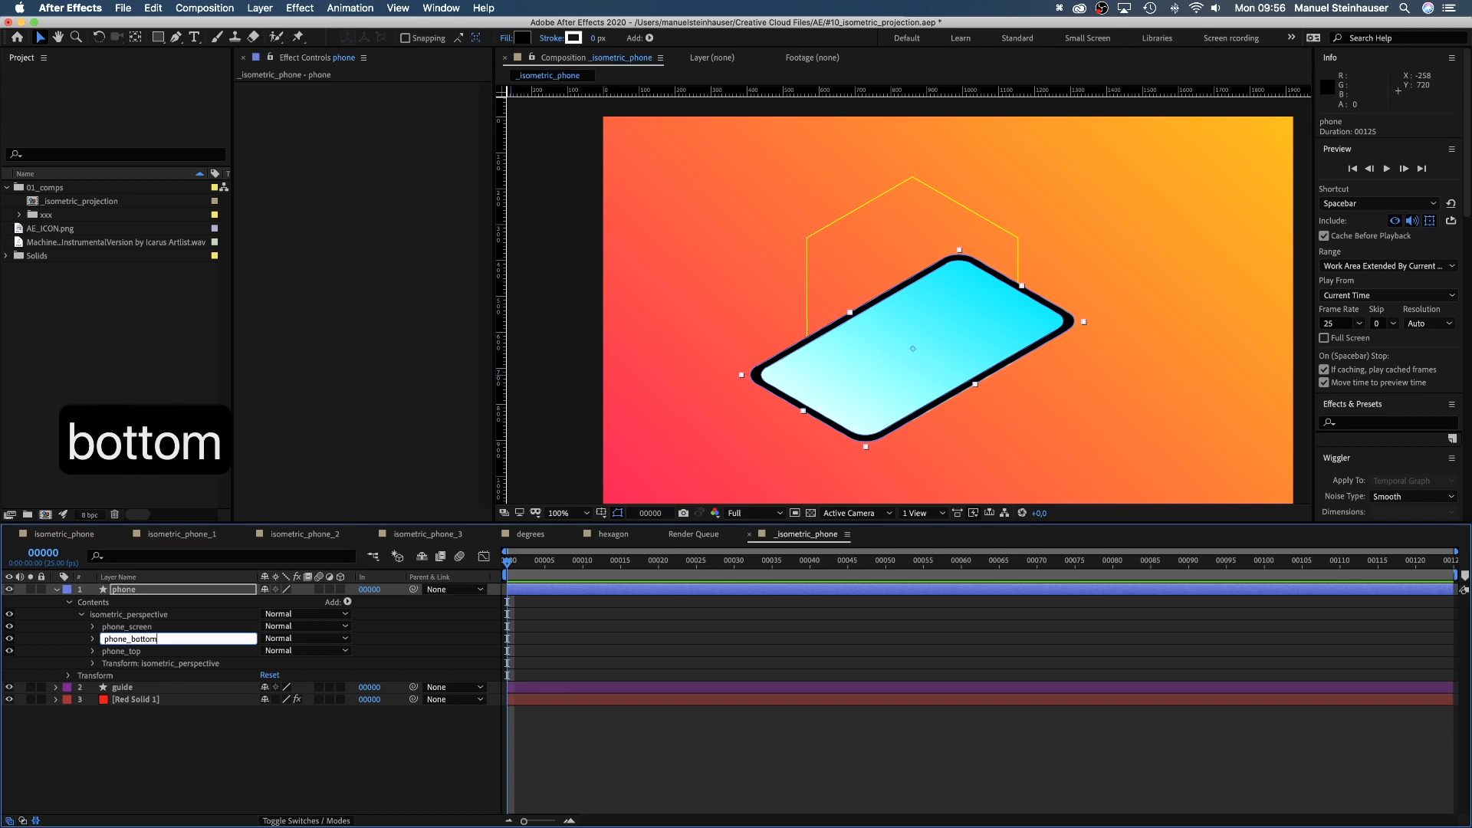
pyautogui.press('Return')
# Move phone_bottom below phone_top in the group order and set its rectangle's position to 60, 60.
pyautogui.moveTo(130, 638); pyautogui.dragTo(136, 660)
pyautogui.click(93, 651)
pyautogui.click(105, 664)
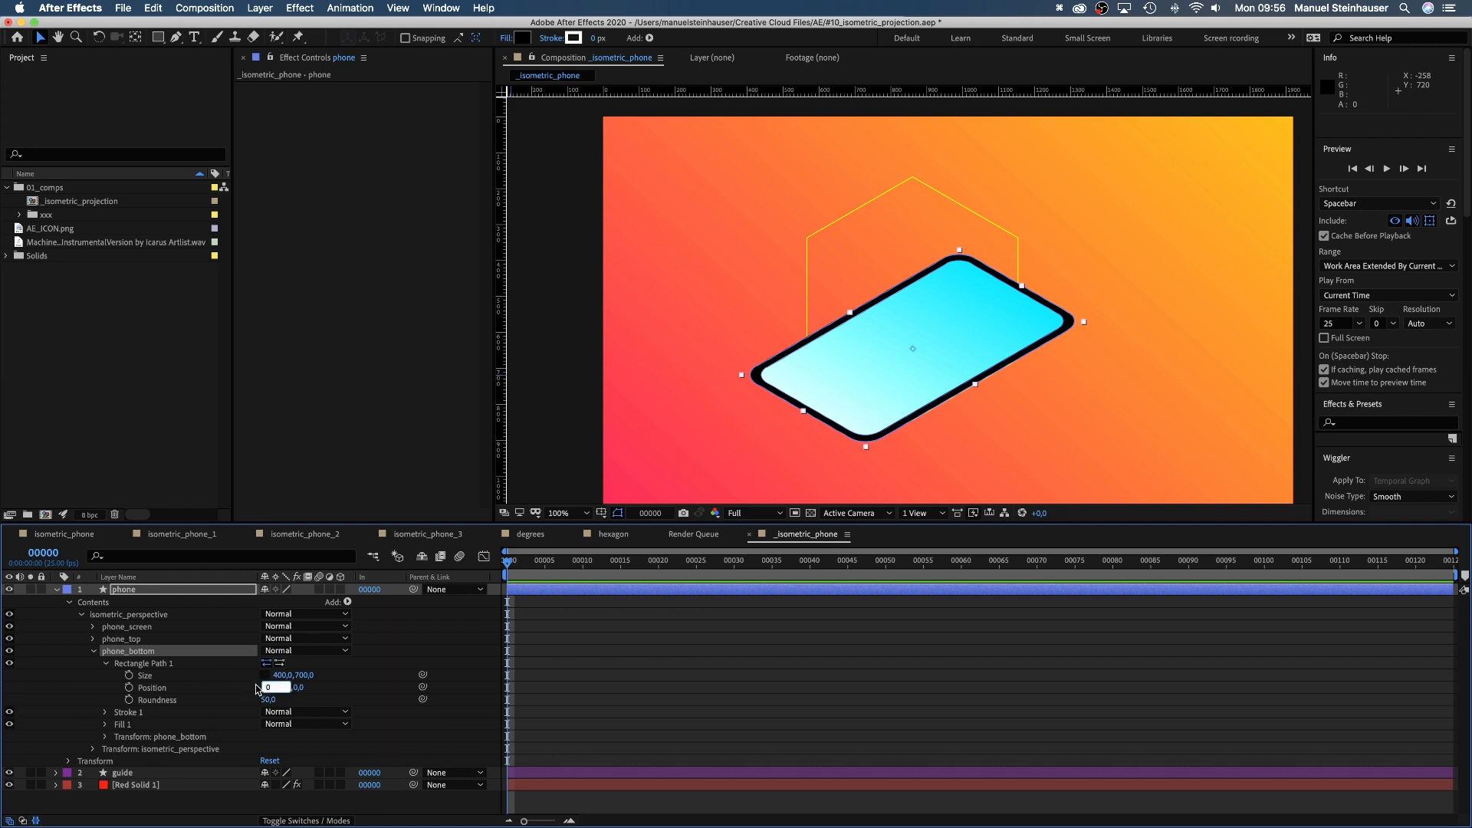
pyautogui.write('60')
pyautogui.press('Tab')
pyautogui.write('60')
pyautogui.press('Return')
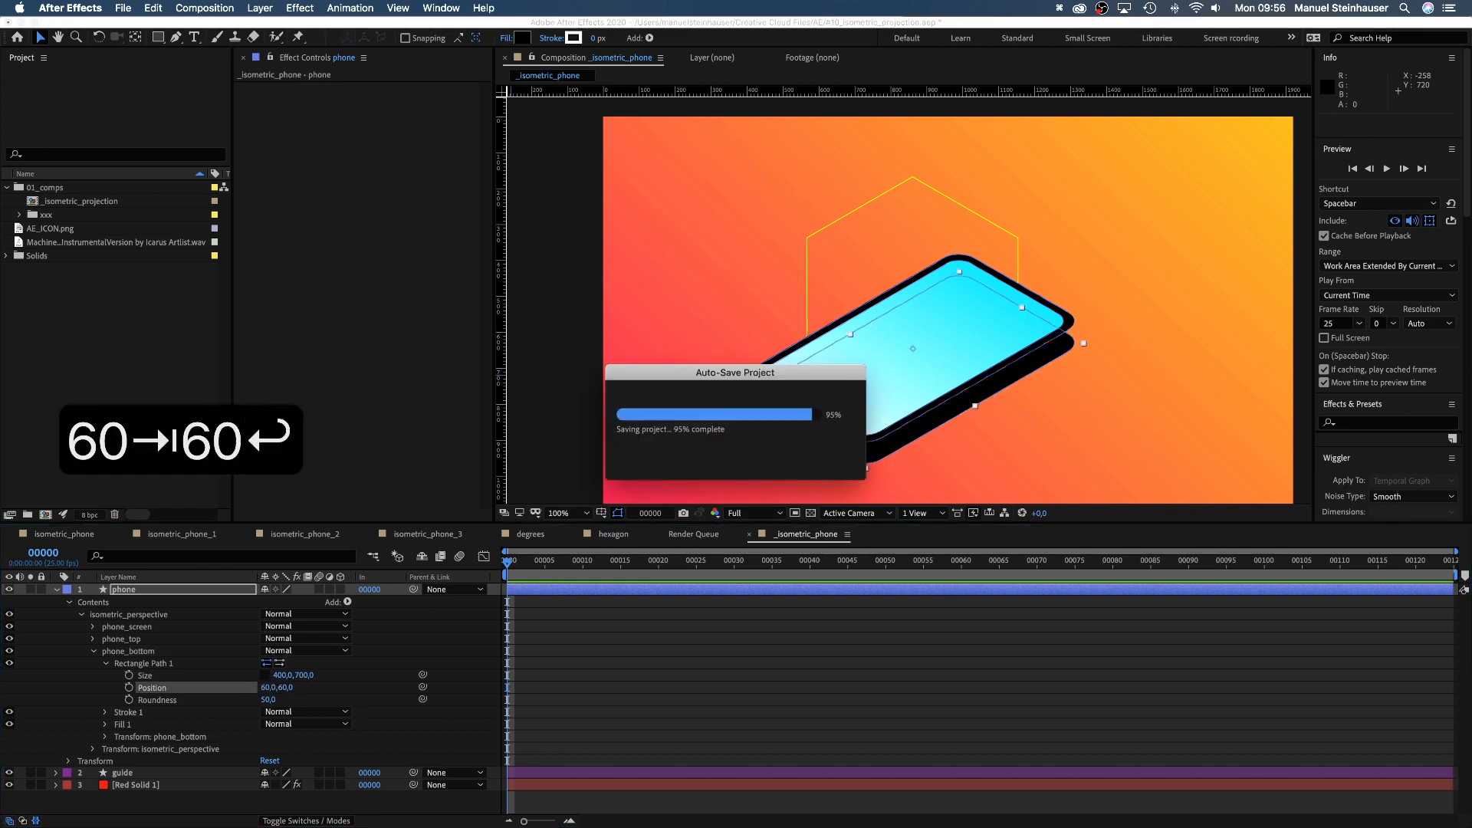
pyautogui.click(93, 652)
# Draw a closed four-point Pen shape in the phone layer, joining the outer side corners of the phone's top and bottom bodies.
pyautogui.click(121, 590)
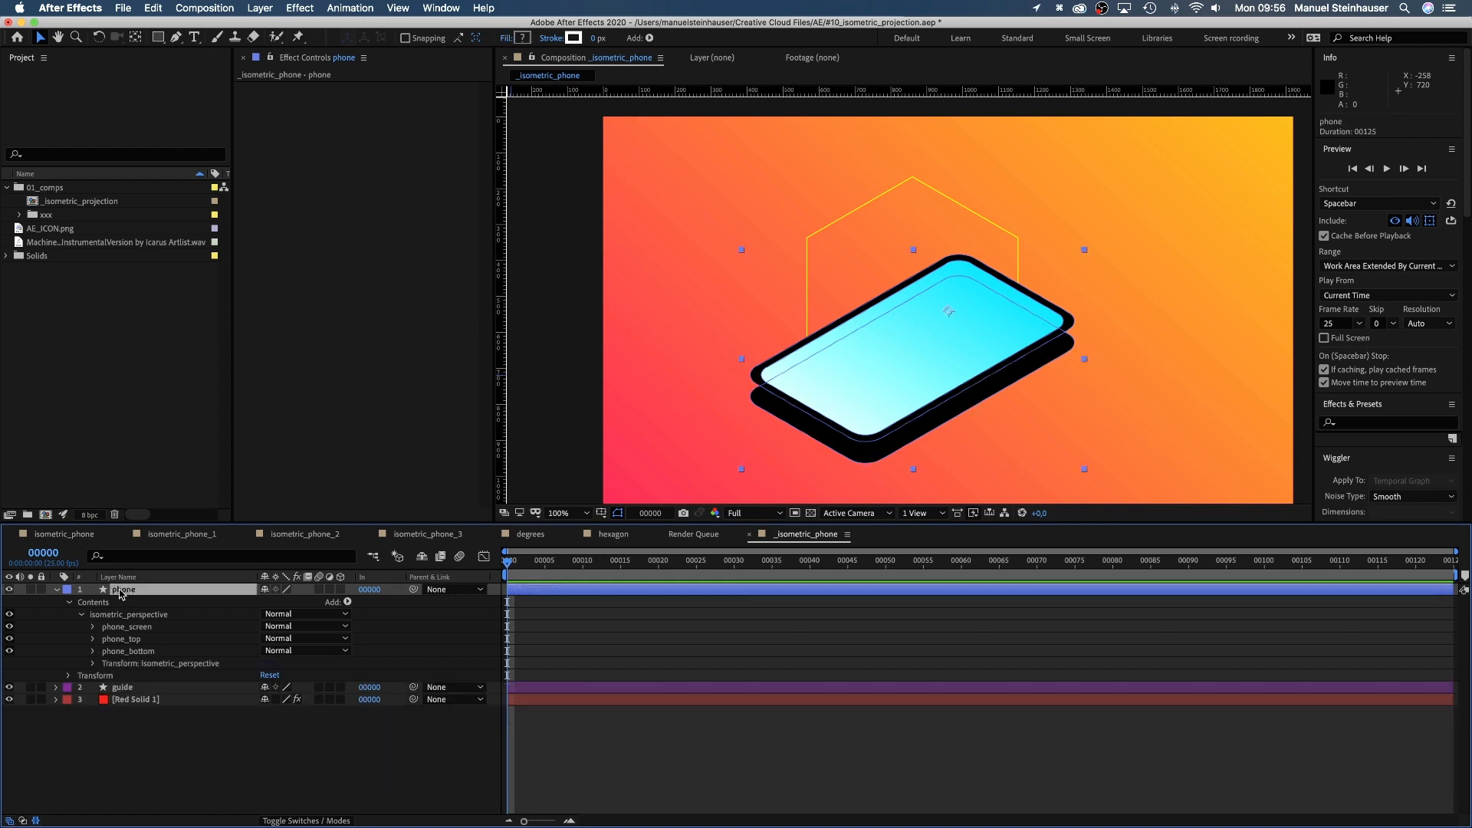
pyautogui.click(177, 37)
pyautogui.click(562, 514)
pyautogui.click(568, 690)
pyautogui.press('space')
pyautogui.moveTo(721, 454); pyautogui.dragTo(743, 313)
pyautogui.click(615, 311)
pyautogui.click(615, 355)
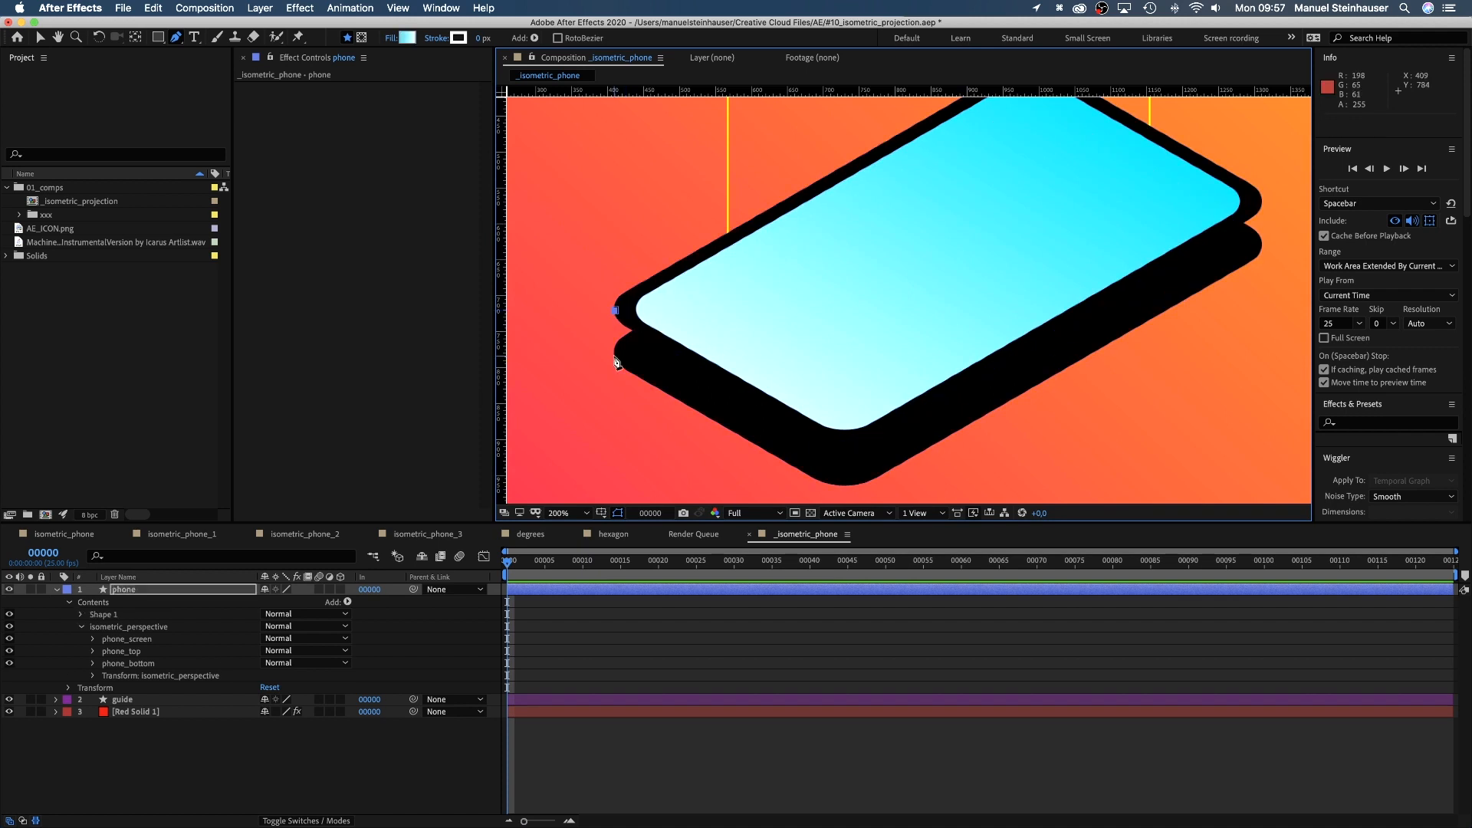
pyautogui.click(1262, 244)
pyautogui.click(1262, 199)
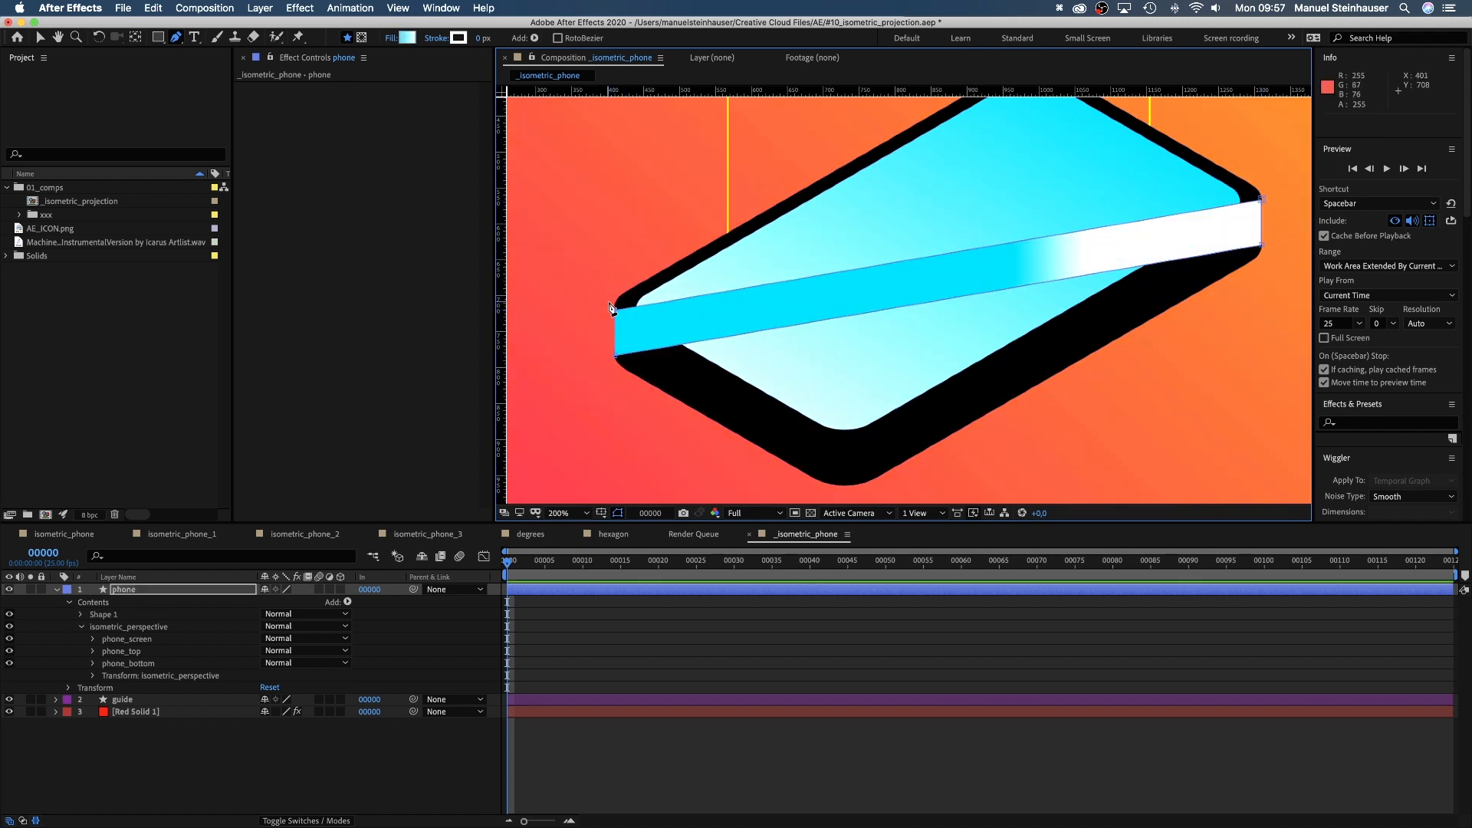
pyautogui.click(612, 308)
pyautogui.press('v')
# Change the new four-point shape's fill from a linear gradient to a solid color.
pyautogui.click(504, 39)
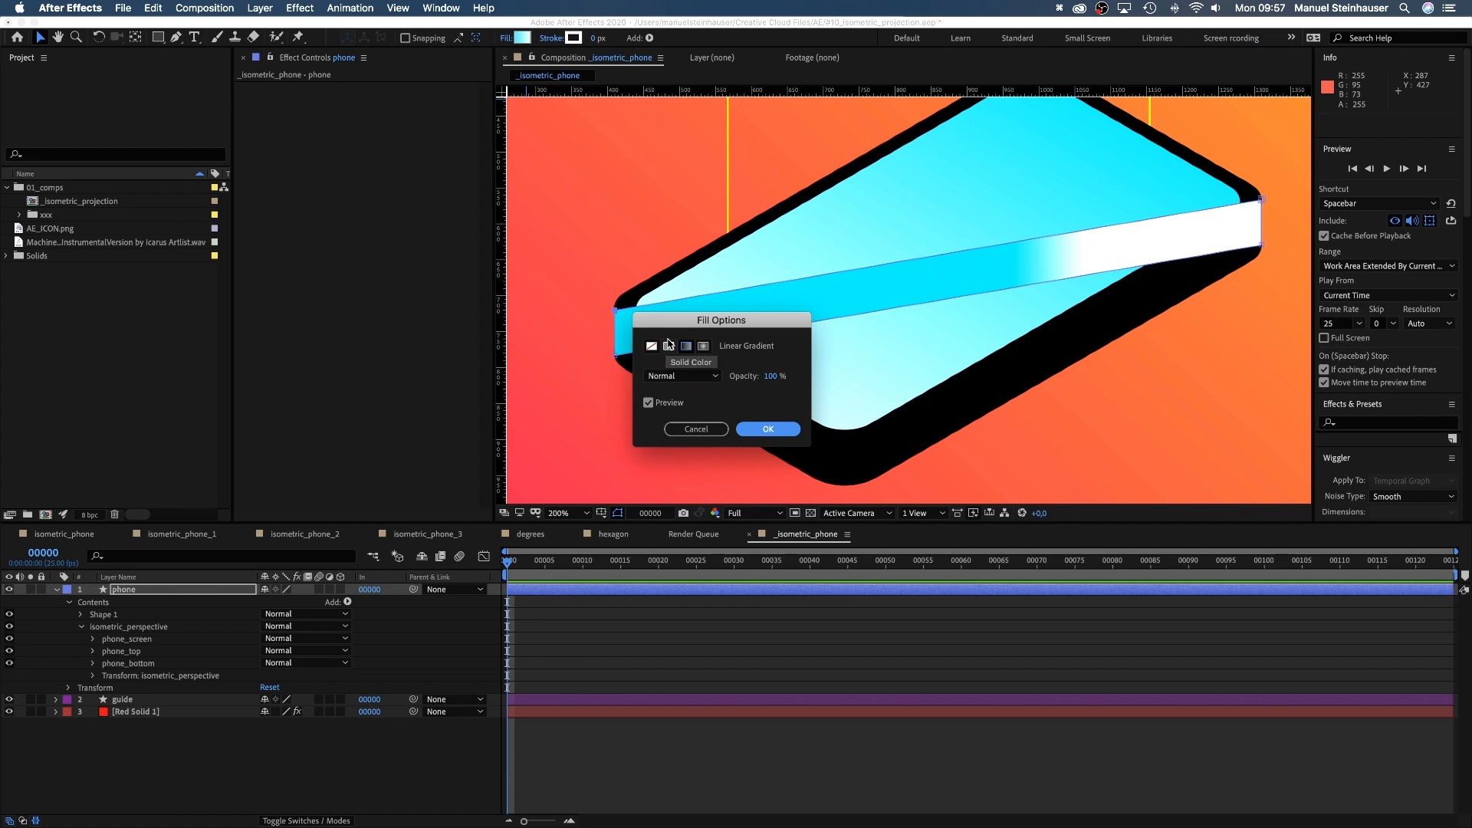
pyautogui.click(669, 346)
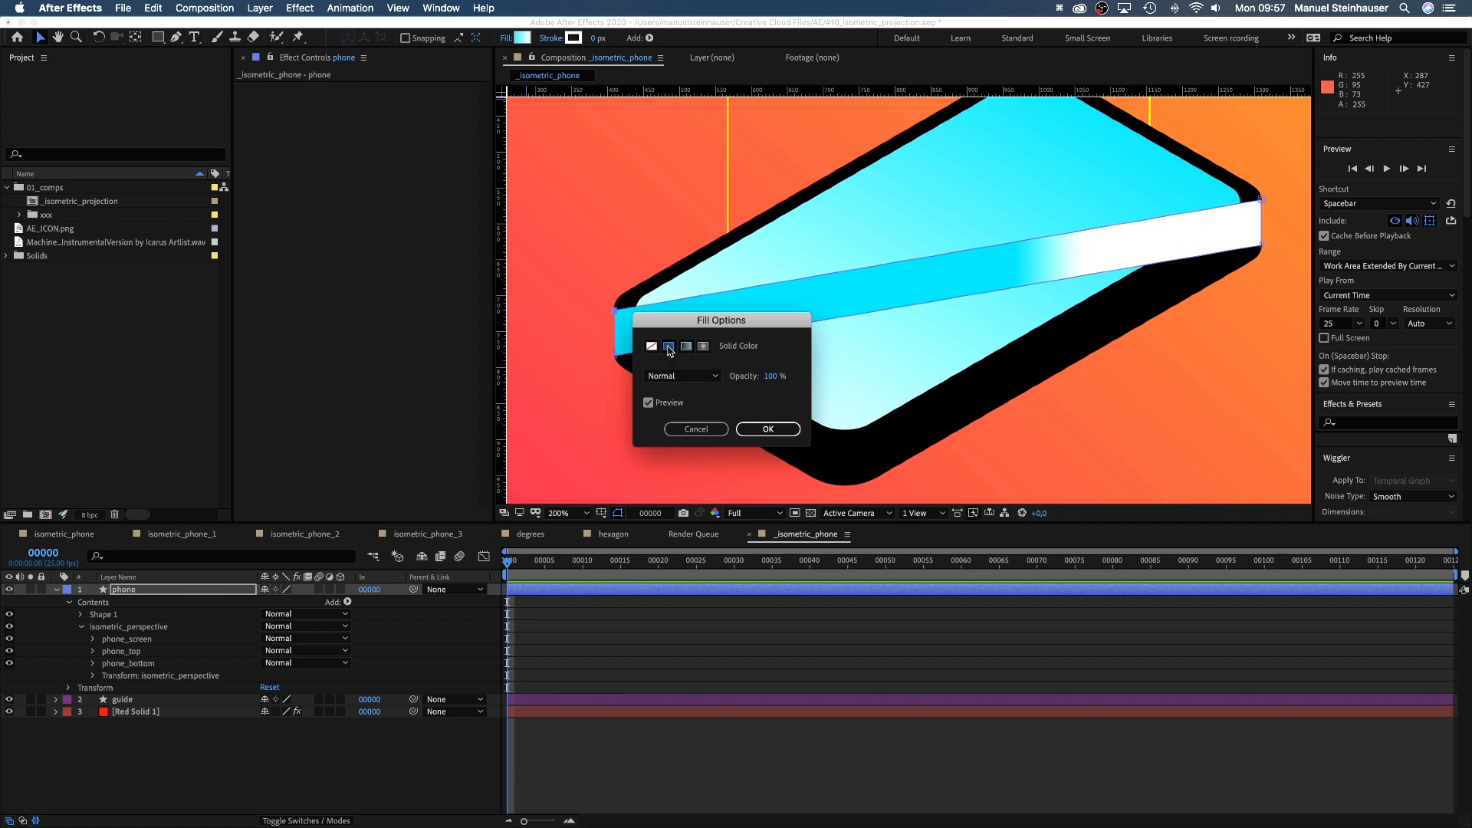
pyautogui.click(769, 429)
# Rename the four-point shape as phone Fill and move it below the isometric_perspective group.
pyautogui.click(109, 616)
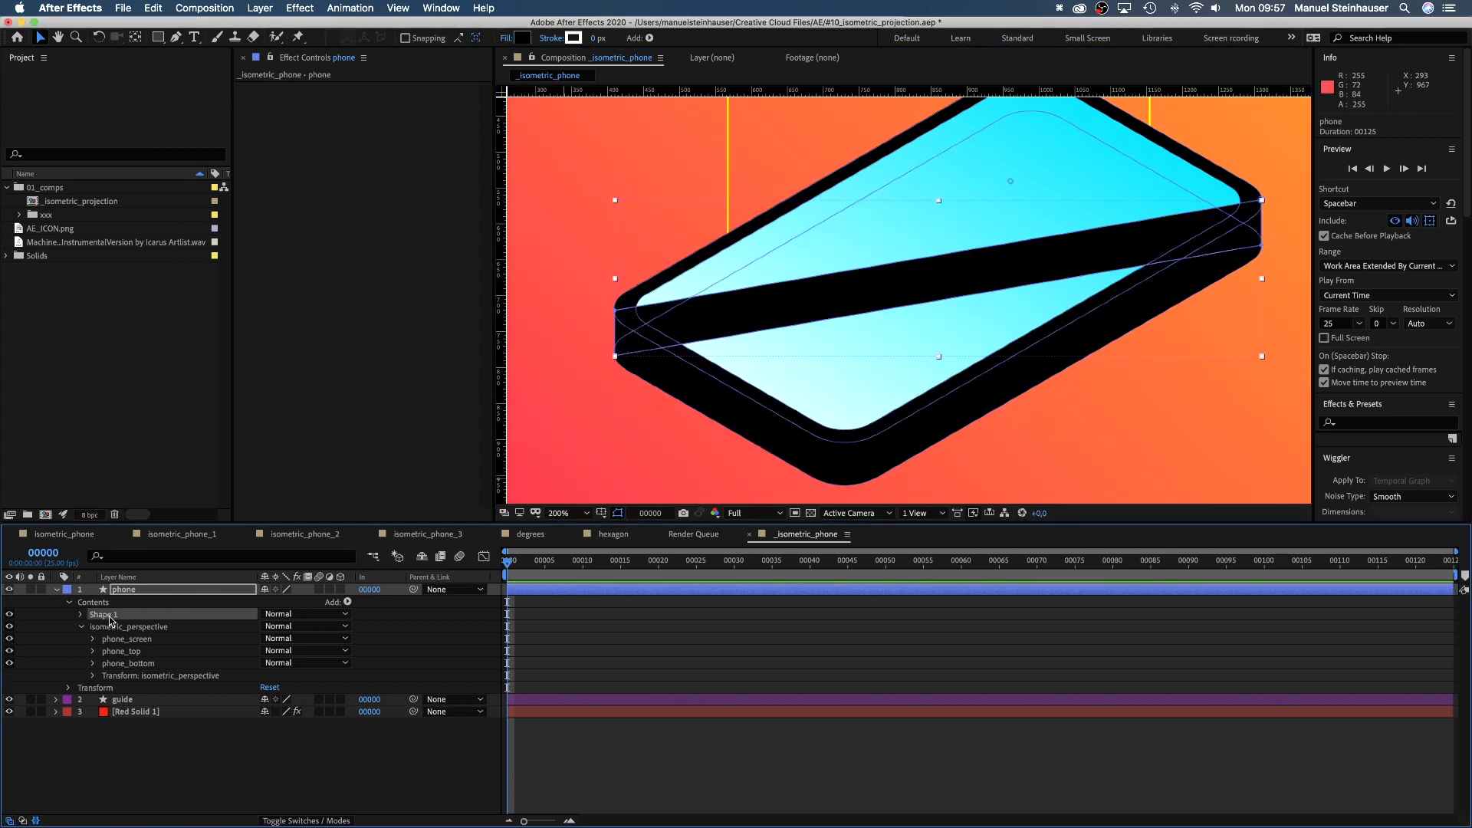
pyautogui.press('Return')
pyautogui.write('phone Fi')
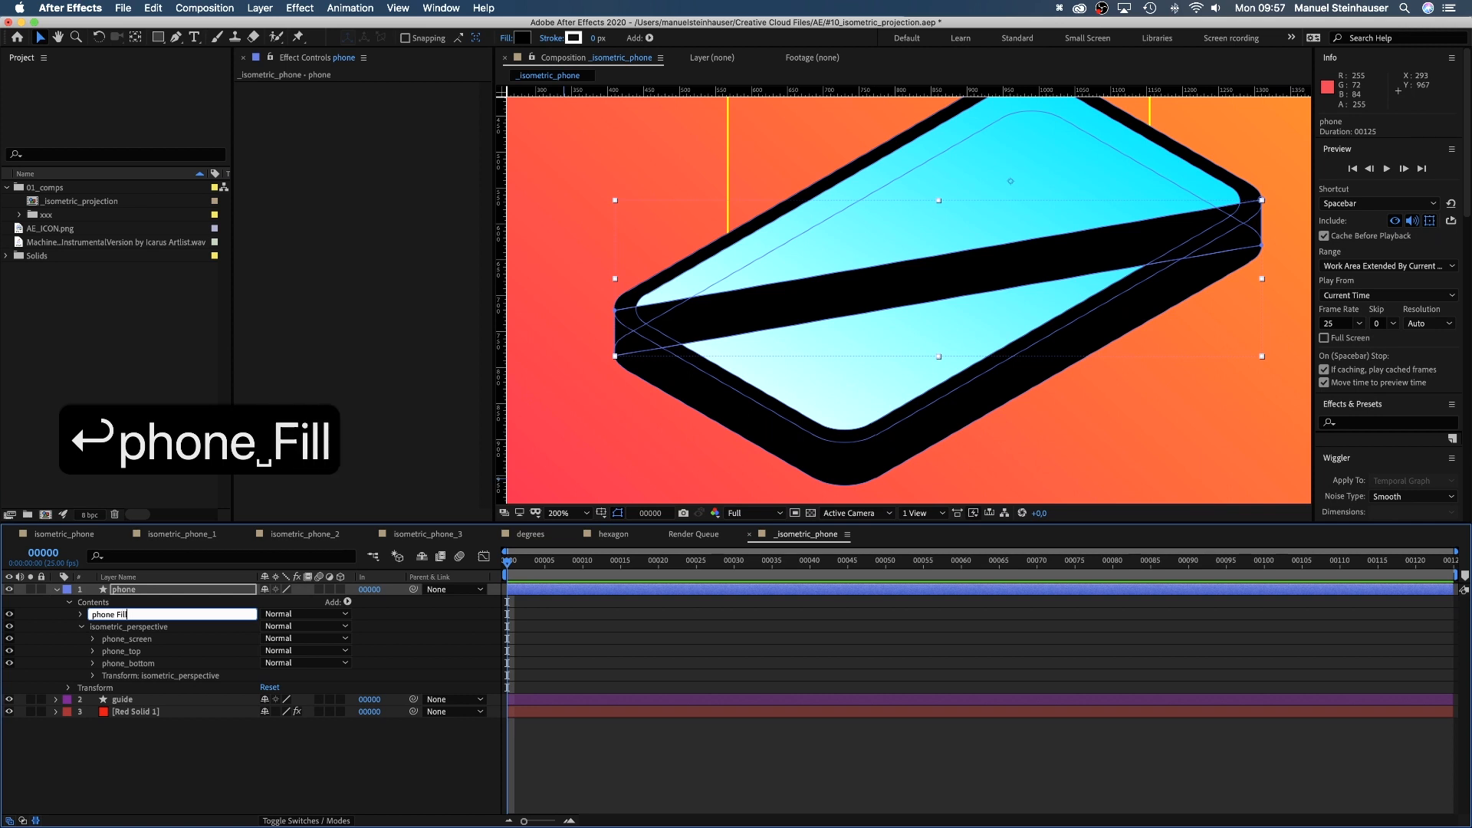
pyautogui.write('ll')
pyautogui.press('Return')
pyautogui.click(81, 626)
pyautogui.moveTo(101, 619); pyautogui.dragTo(100, 635)
pyautogui.click(81, 614)
pyautogui.click(70, 603)
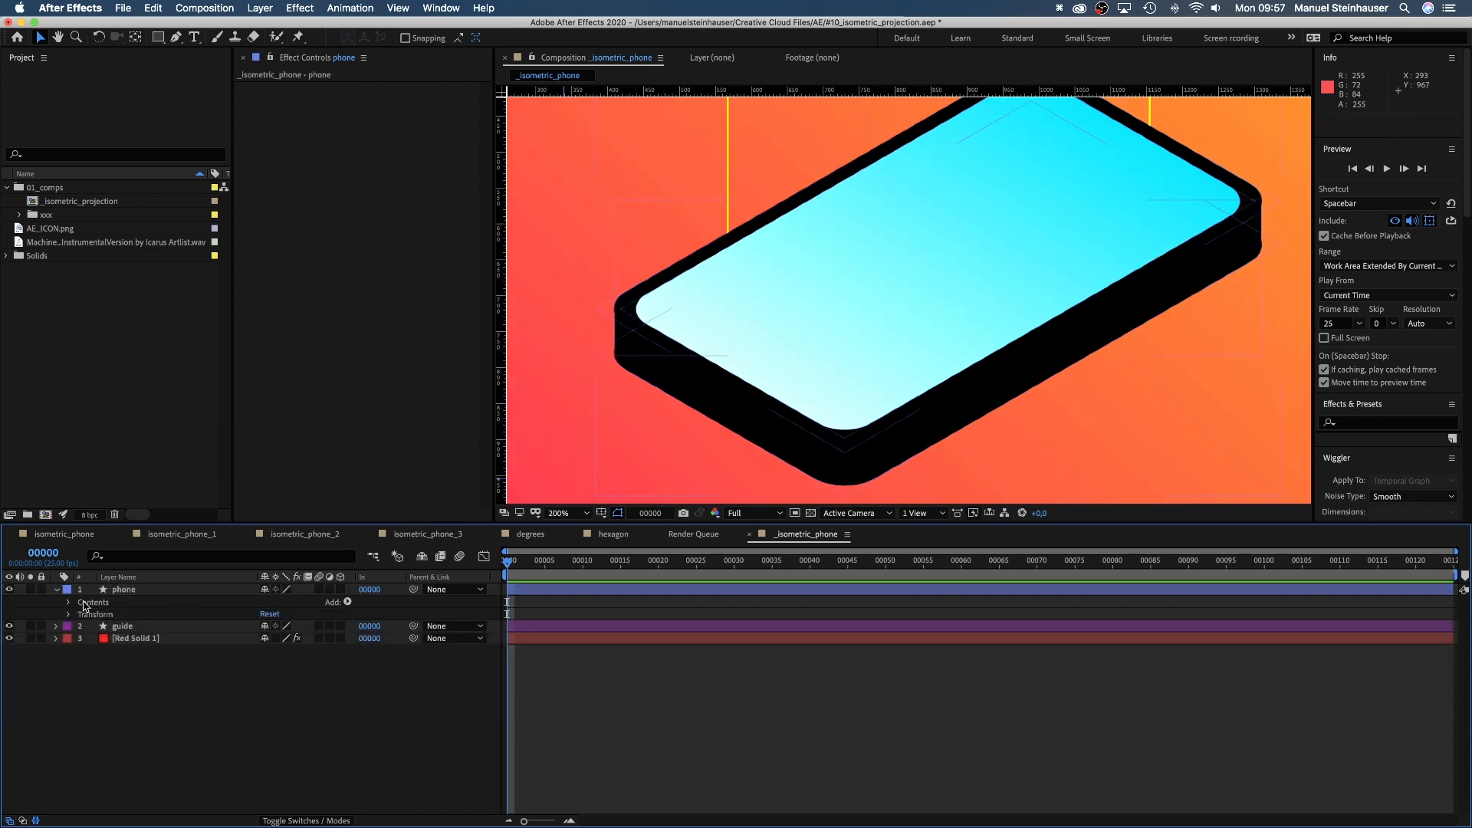
# Duplicate the phone layer and rename the copy as phone_shade.
pyautogui.press('super+d')
pyautogui.press('Return')
pyautogui.press('Right')
pyautogui.press('BackSpace')
pyautogui.press('BackSpace')
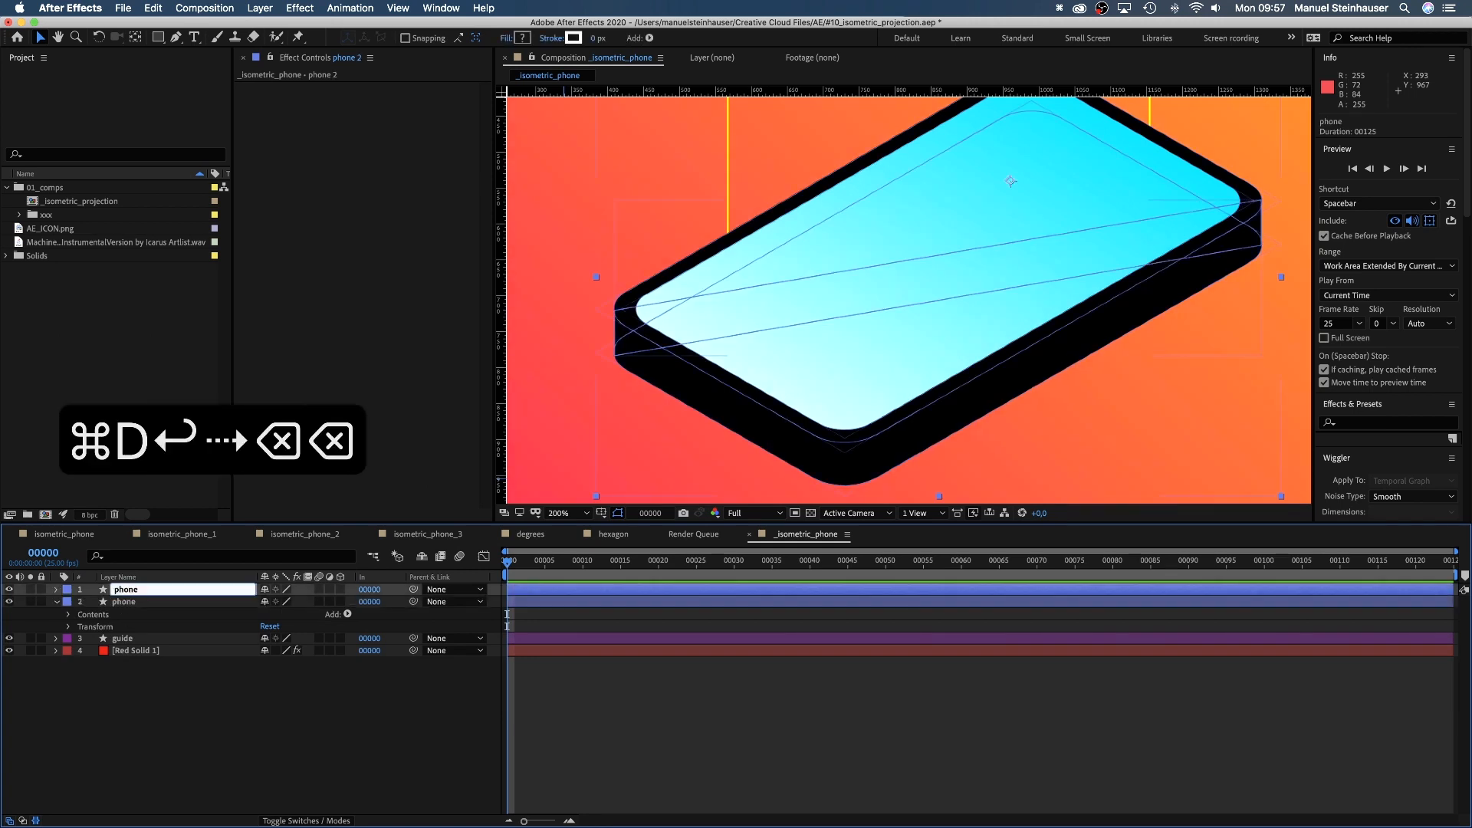
pyautogui.write('_shade')
pyautogui.press('Return')
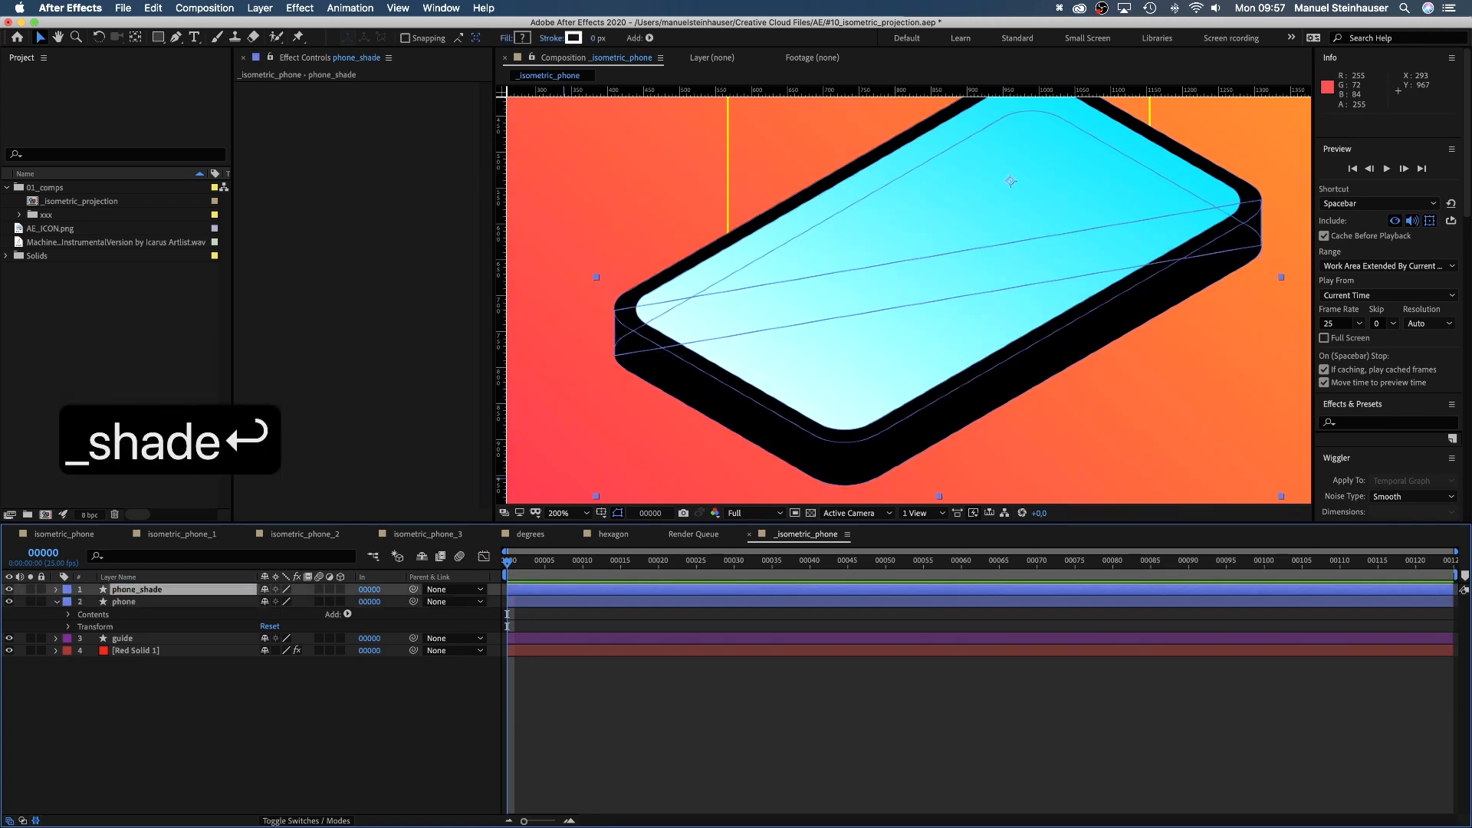
# Delete the phone Fill, phone_top and phone_screen groups from the phone_shade layer, keeping only phone_bottom.
pyautogui.click(57, 590)
pyautogui.click(68, 602)
pyautogui.click(82, 615)
pyautogui.click(107, 676)
pyautogui.press('BackSpace')
pyautogui.click(117, 640)
pyautogui.press('BackSpace')
pyautogui.click(109, 627)
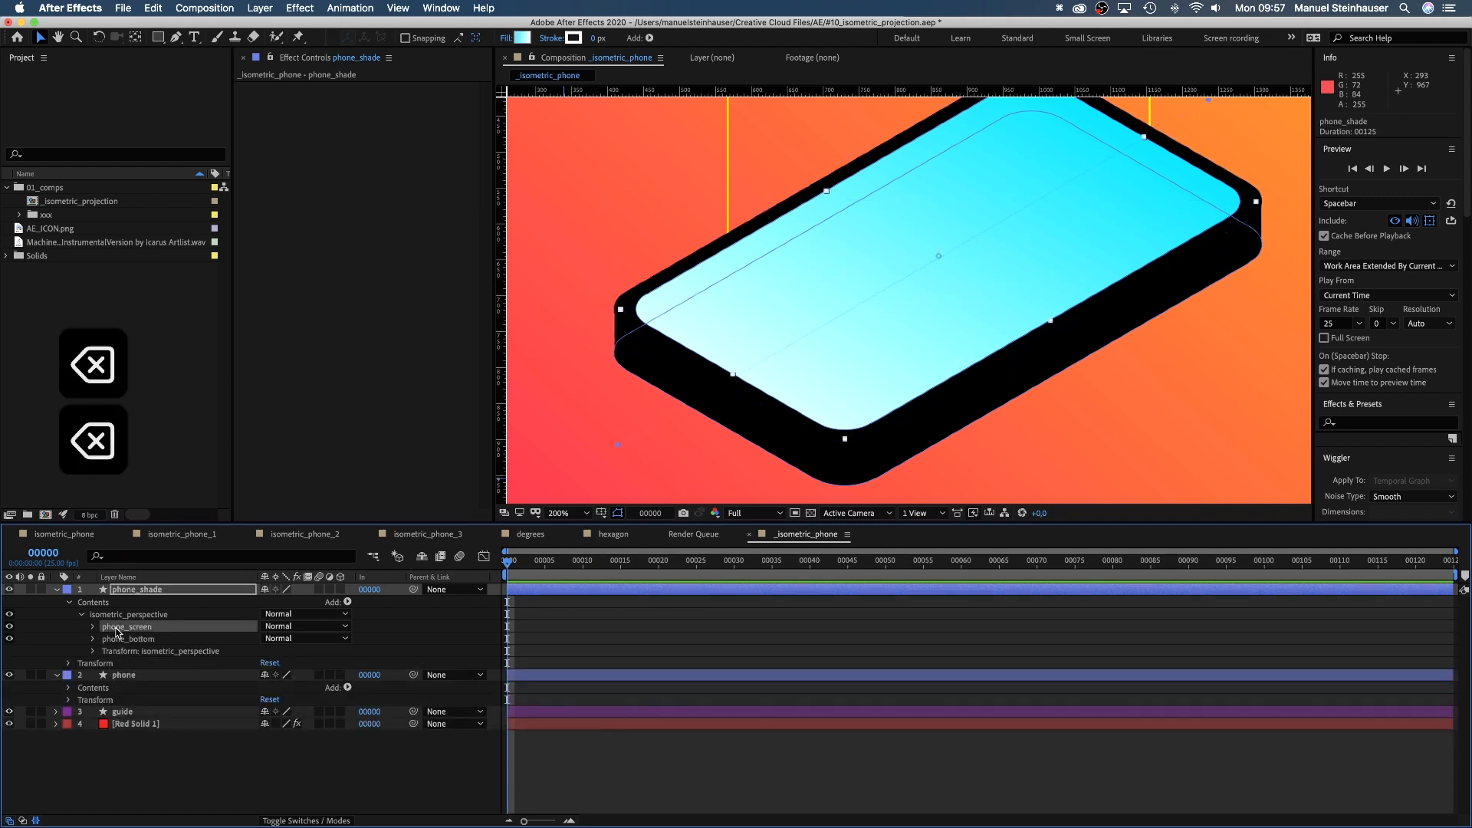
pyautogui.press('BackSpace')
# Move the phone_shade layer below the phone layer and apply a Drop Shadow effect to it.
pyautogui.click(57, 589)
pyautogui.moveTo(126, 590); pyautogui.dragTo(132, 653)
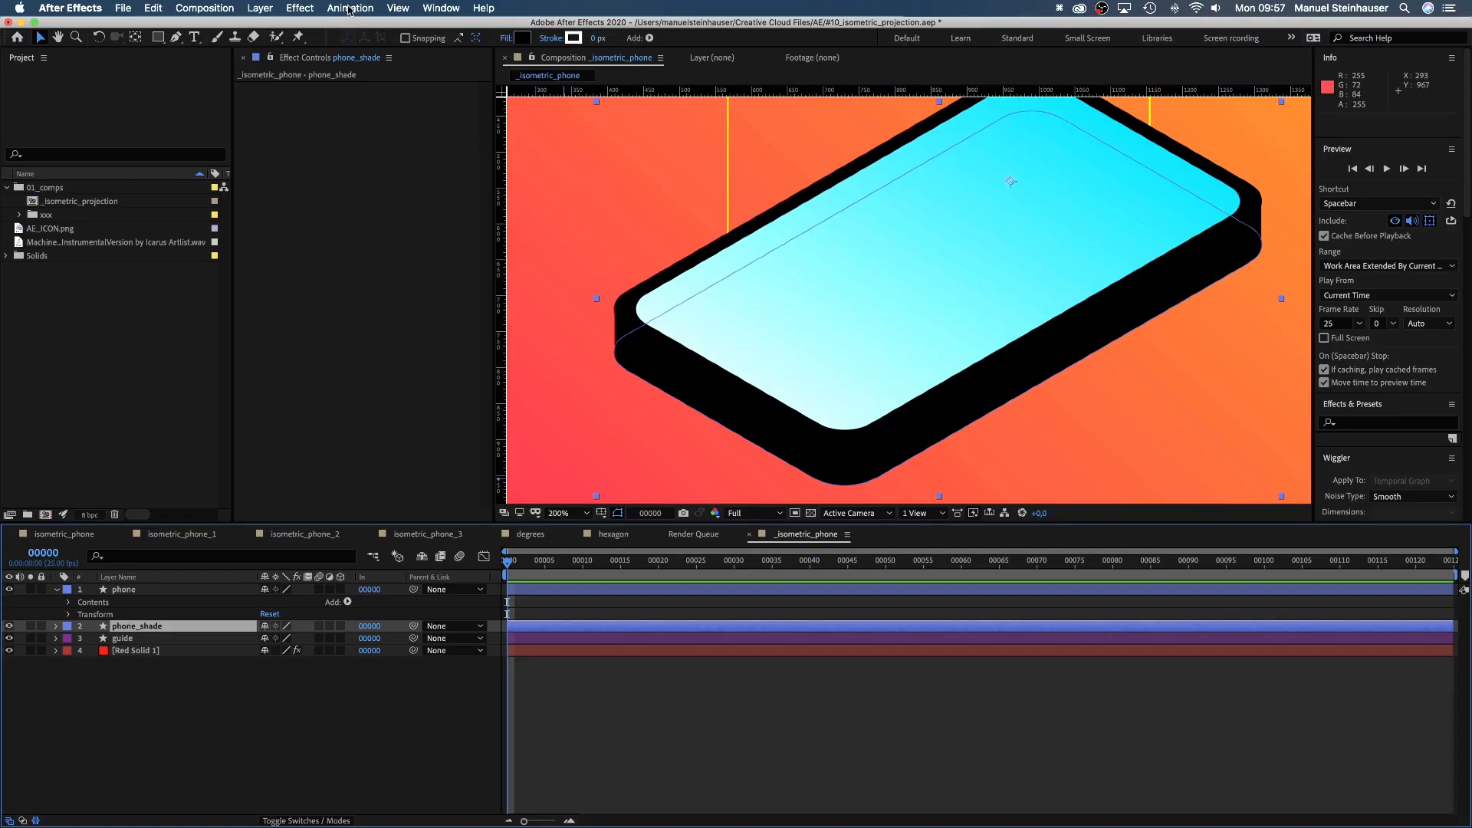
pyautogui.click(292, 7)
pyautogui.moveTo(438, 281)
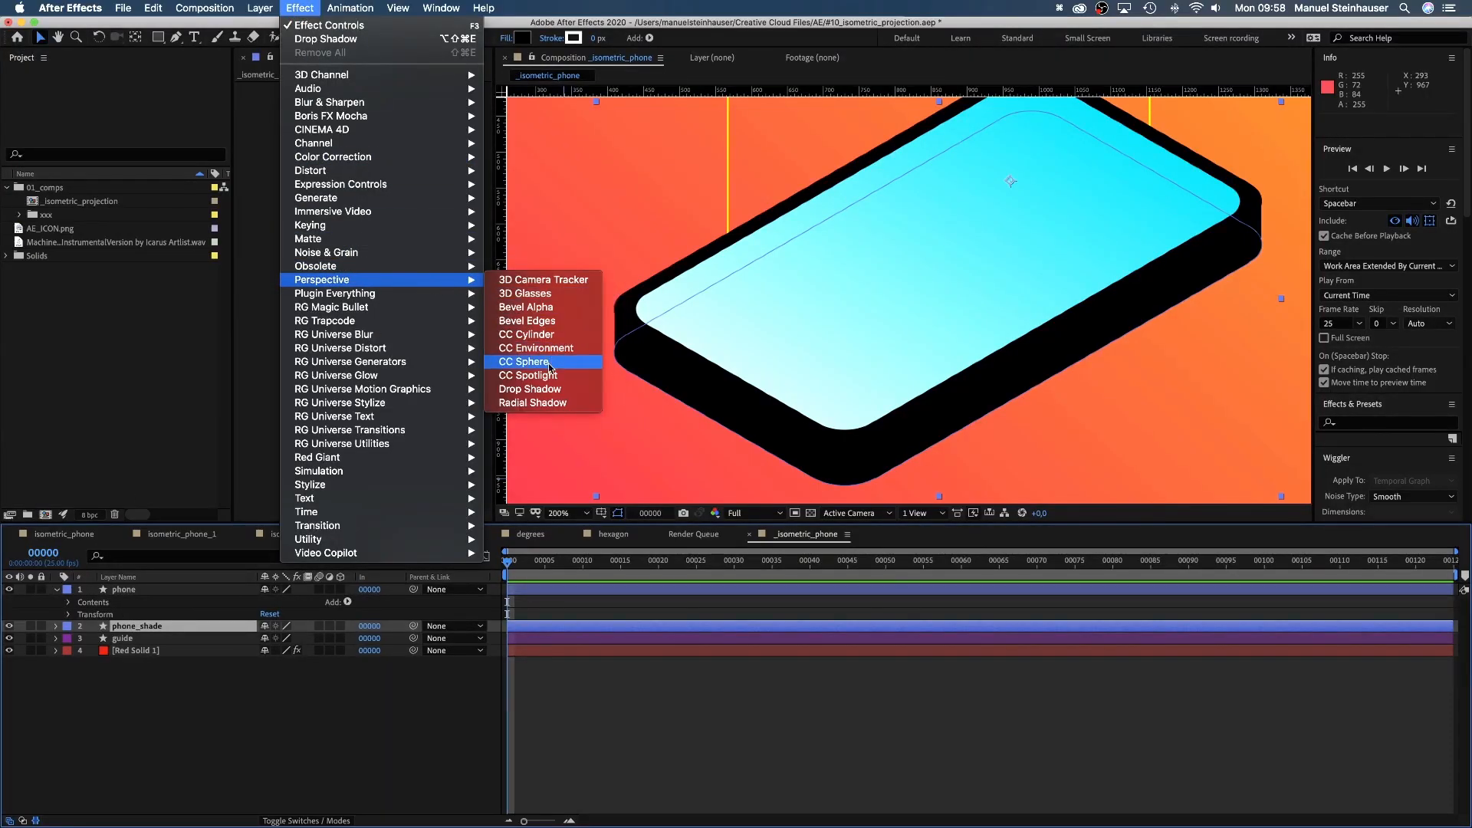
pyautogui.click(549, 390)
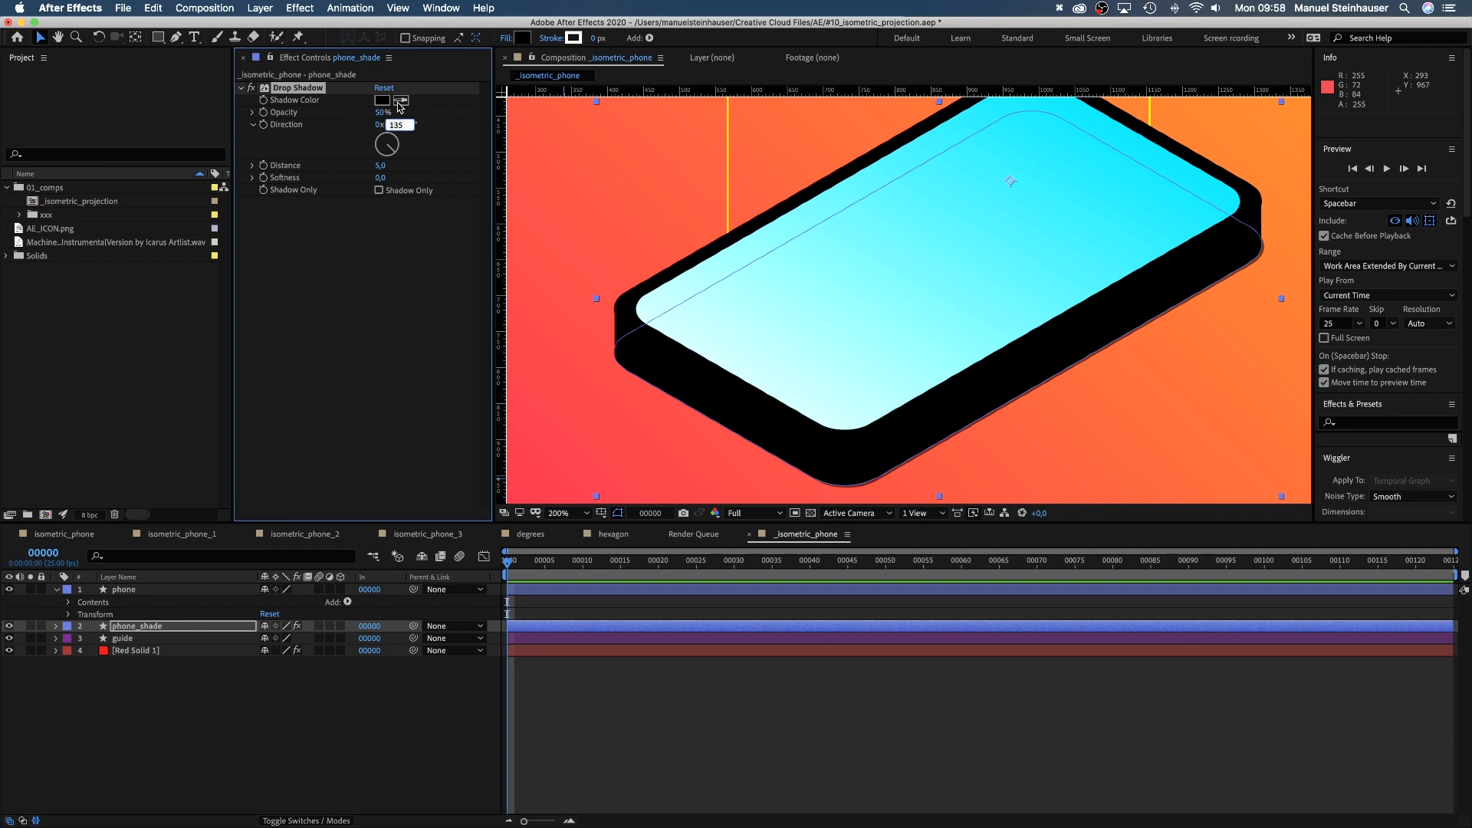
# Set the drop shadow's direction to 120° and its distance to 40.
pyautogui.write('120')
pyautogui.press('Return')
pyautogui.write('40')
pyautogui.press('Return')
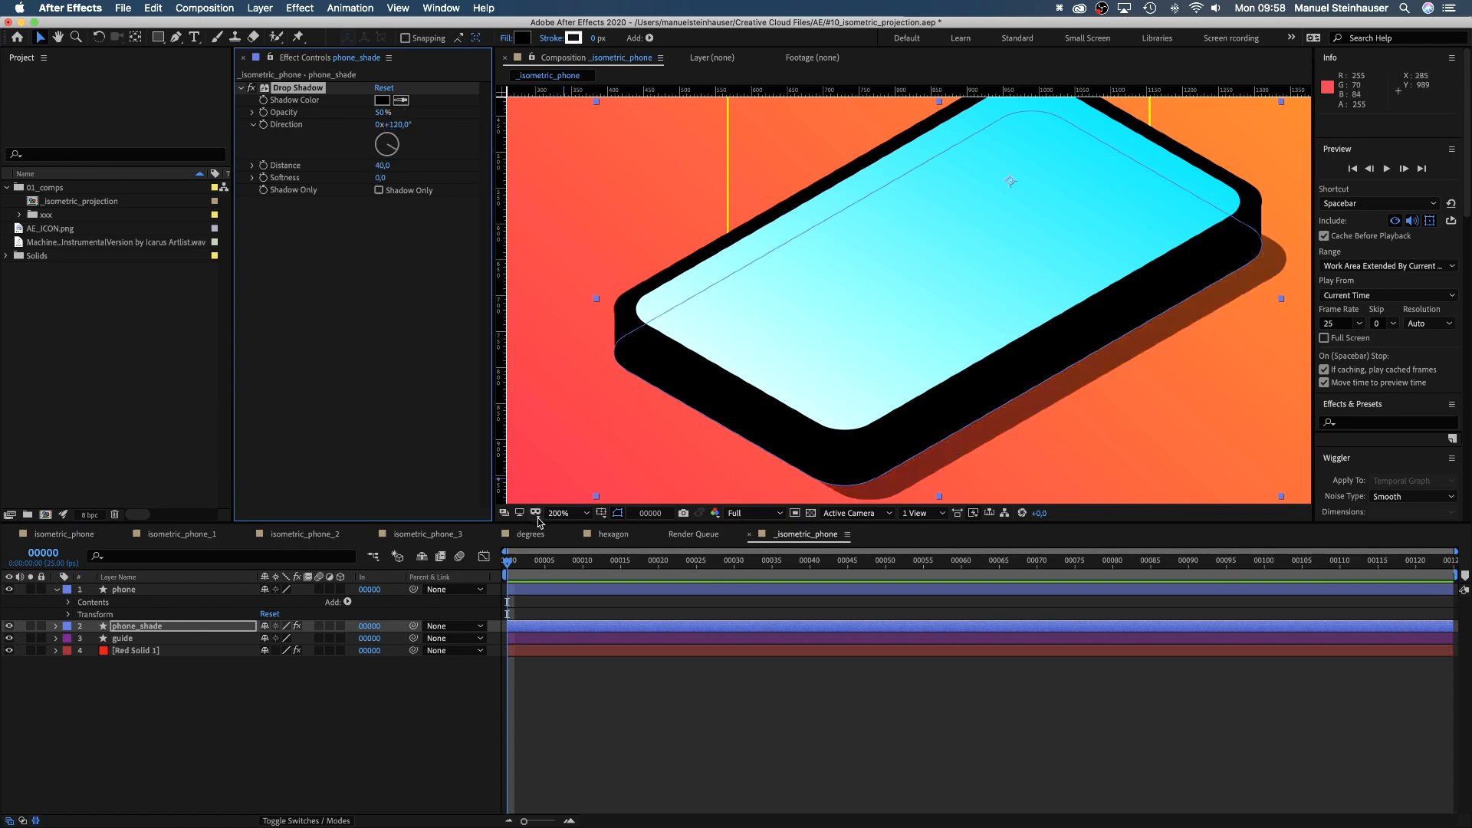
# Move the guide layer to the top of the layer stack and hide it.
pyautogui.click(559, 513)
pyautogui.click(569, 673)
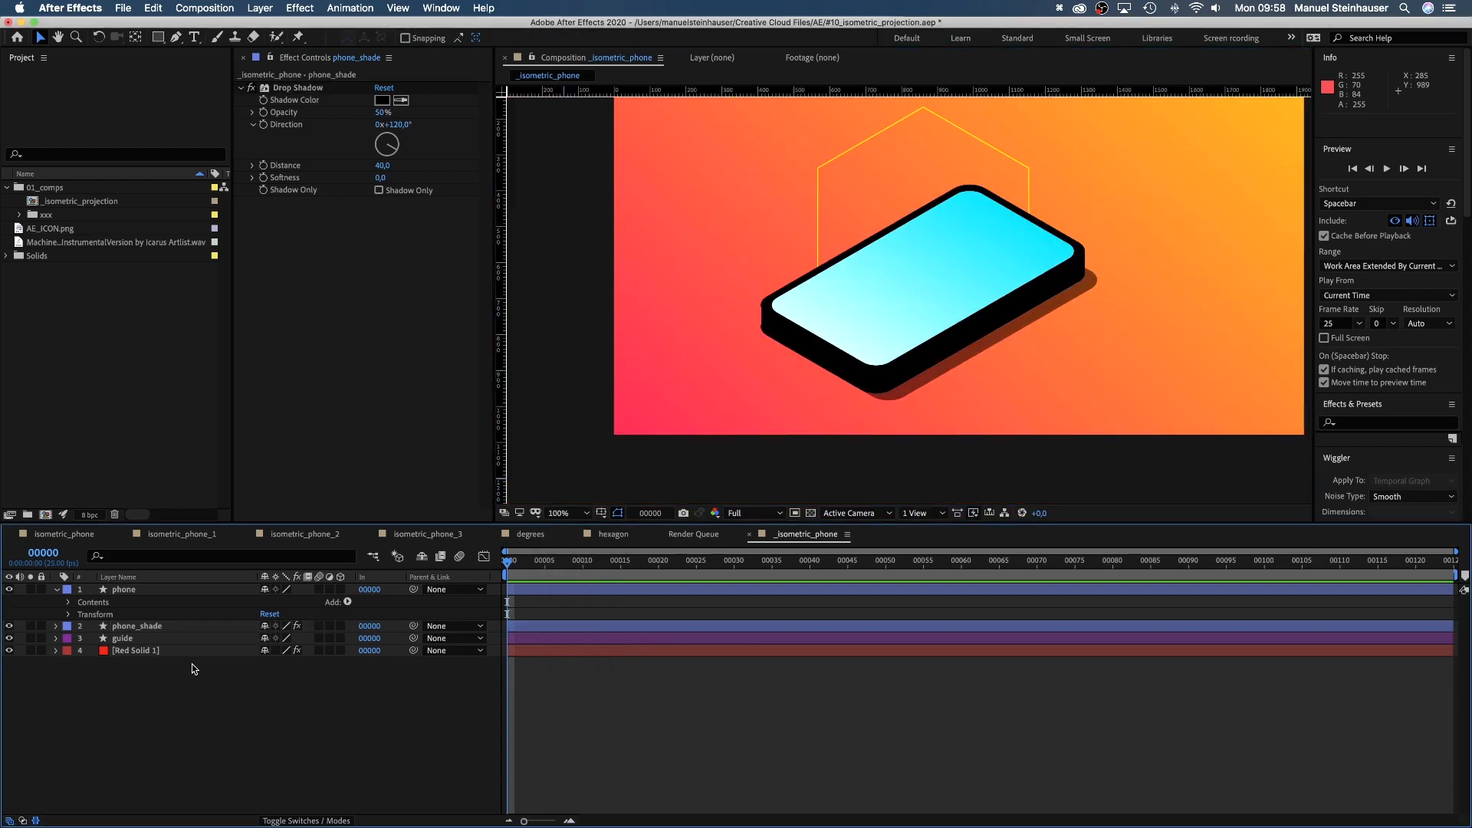
pyautogui.moveTo(115, 639); pyautogui.dragTo(93, 583)
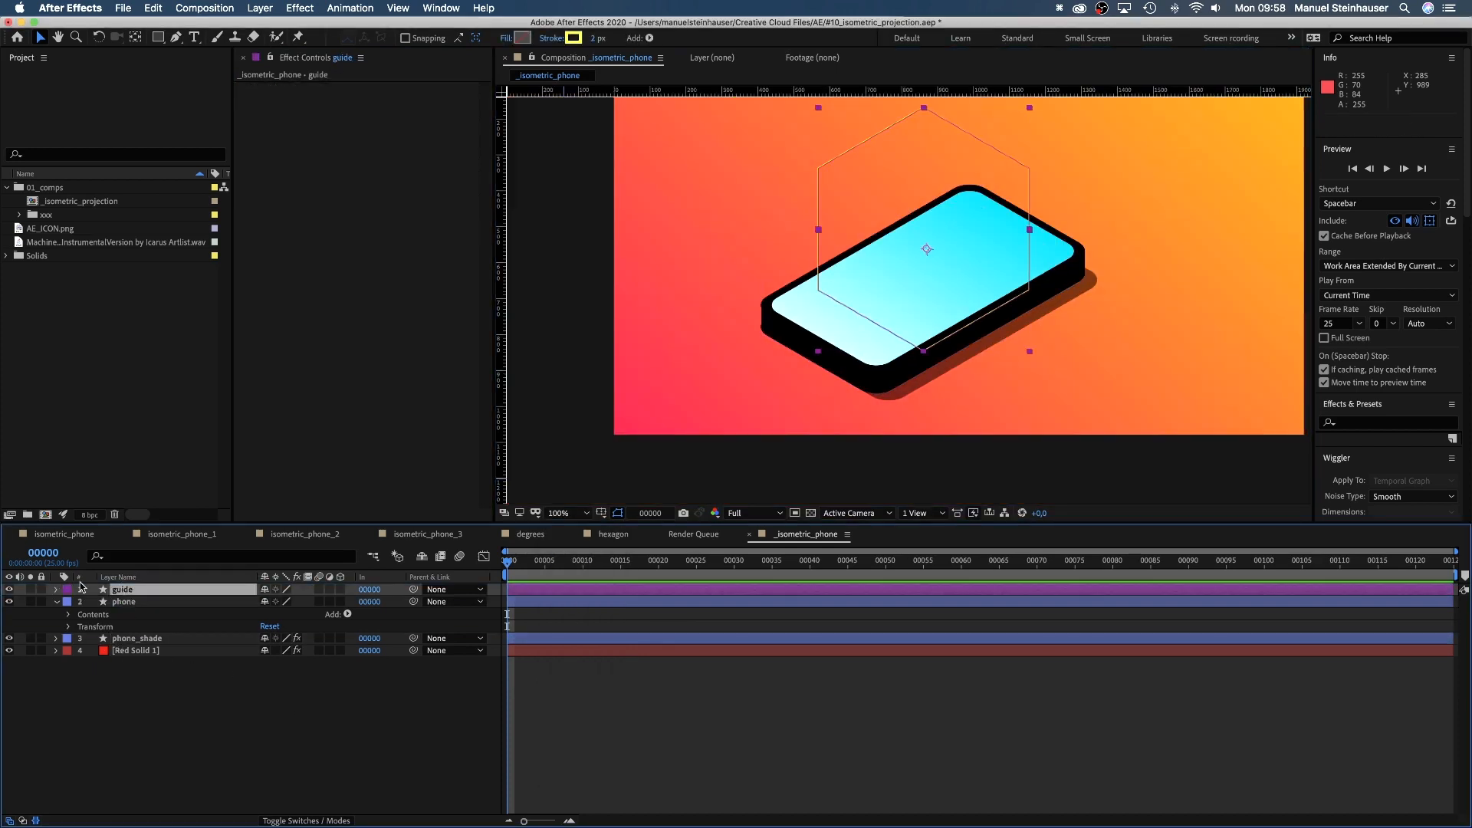
pyautogui.click(9, 590)
# Add a full-size rectangle shape to the contents of the phone layer.
pyautogui.click(69, 615)
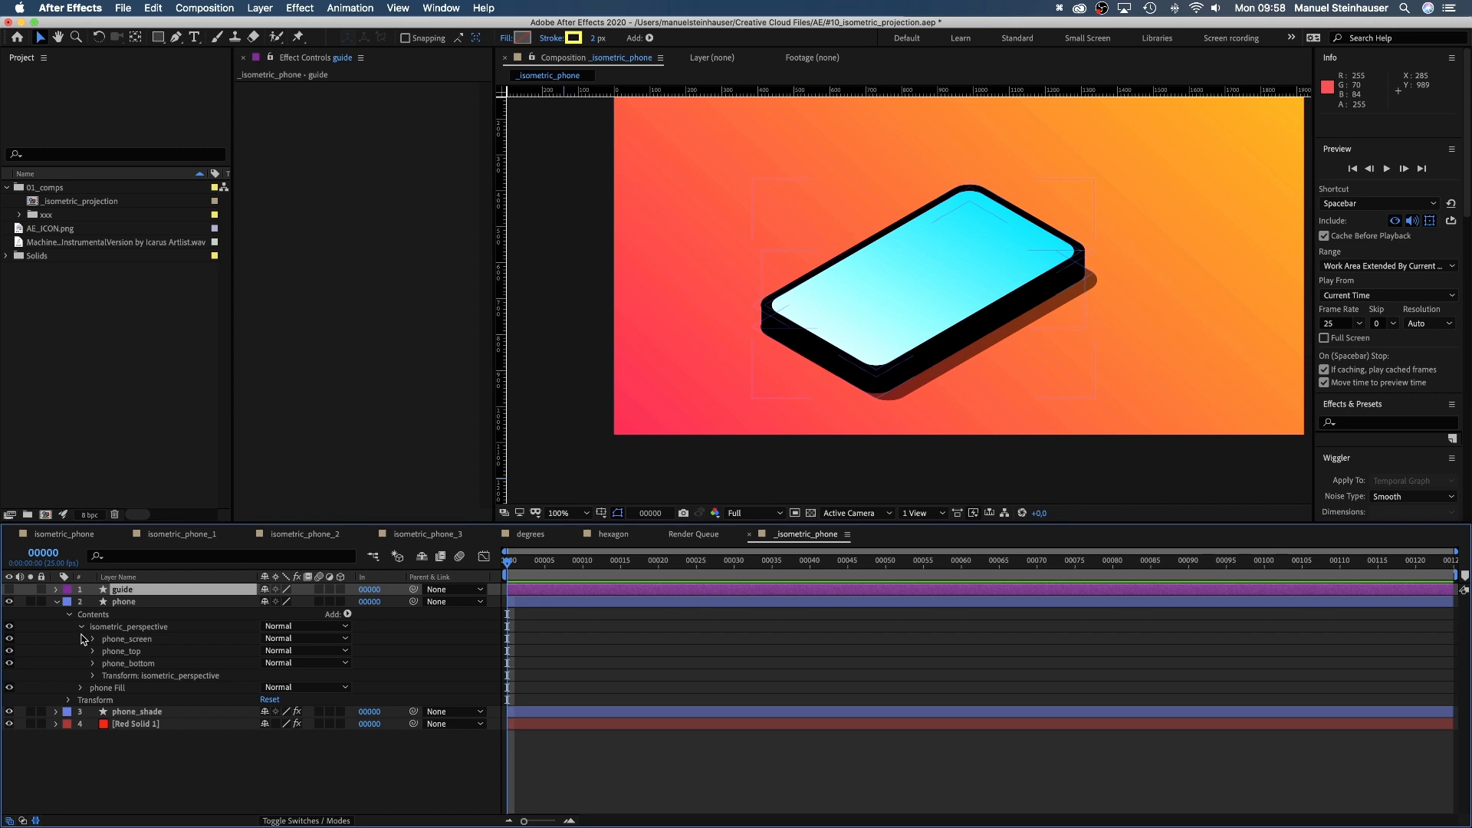
pyautogui.click(124, 603)
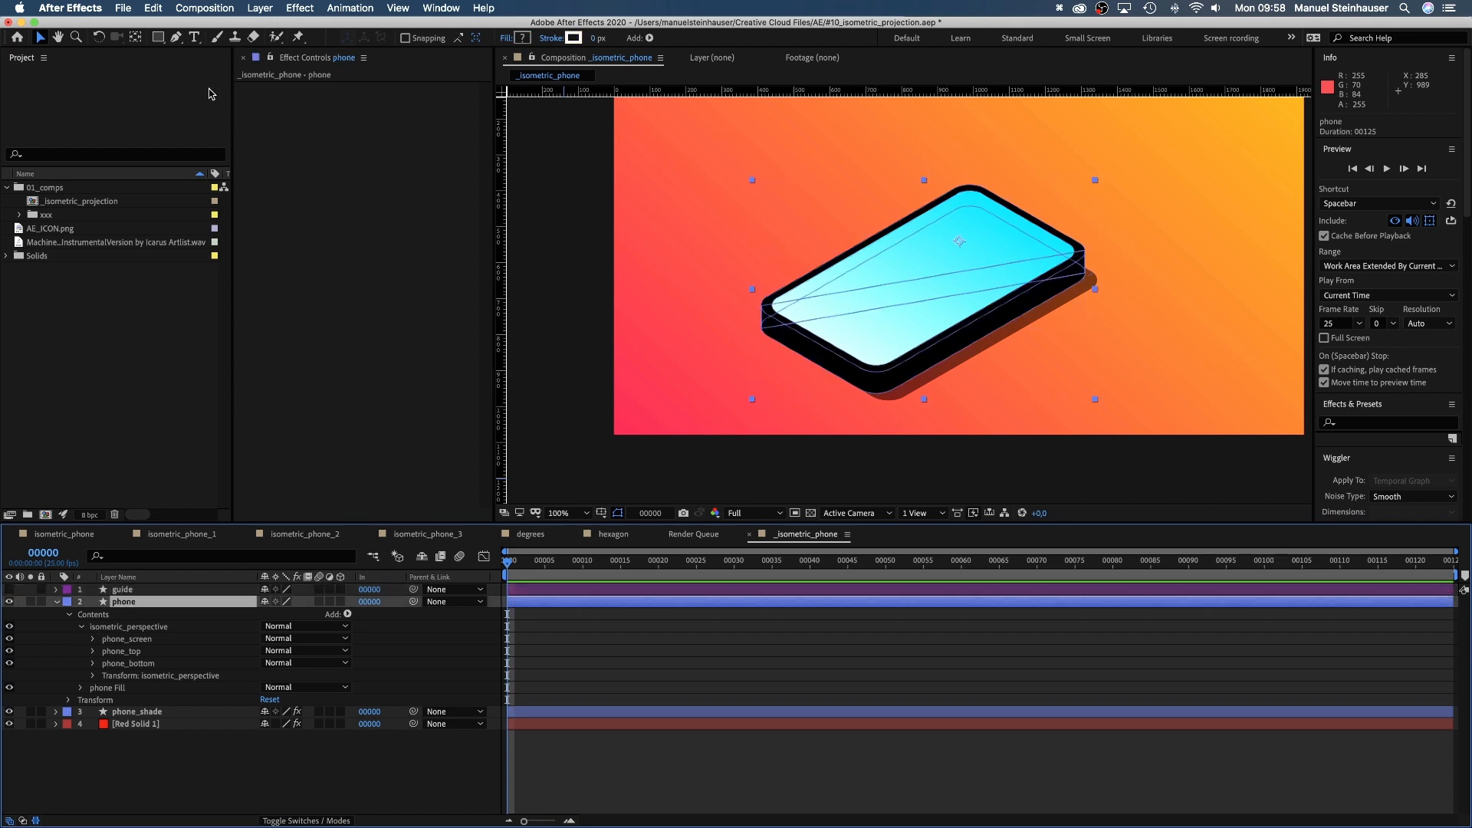
pyautogui.doubleClick(159, 40)
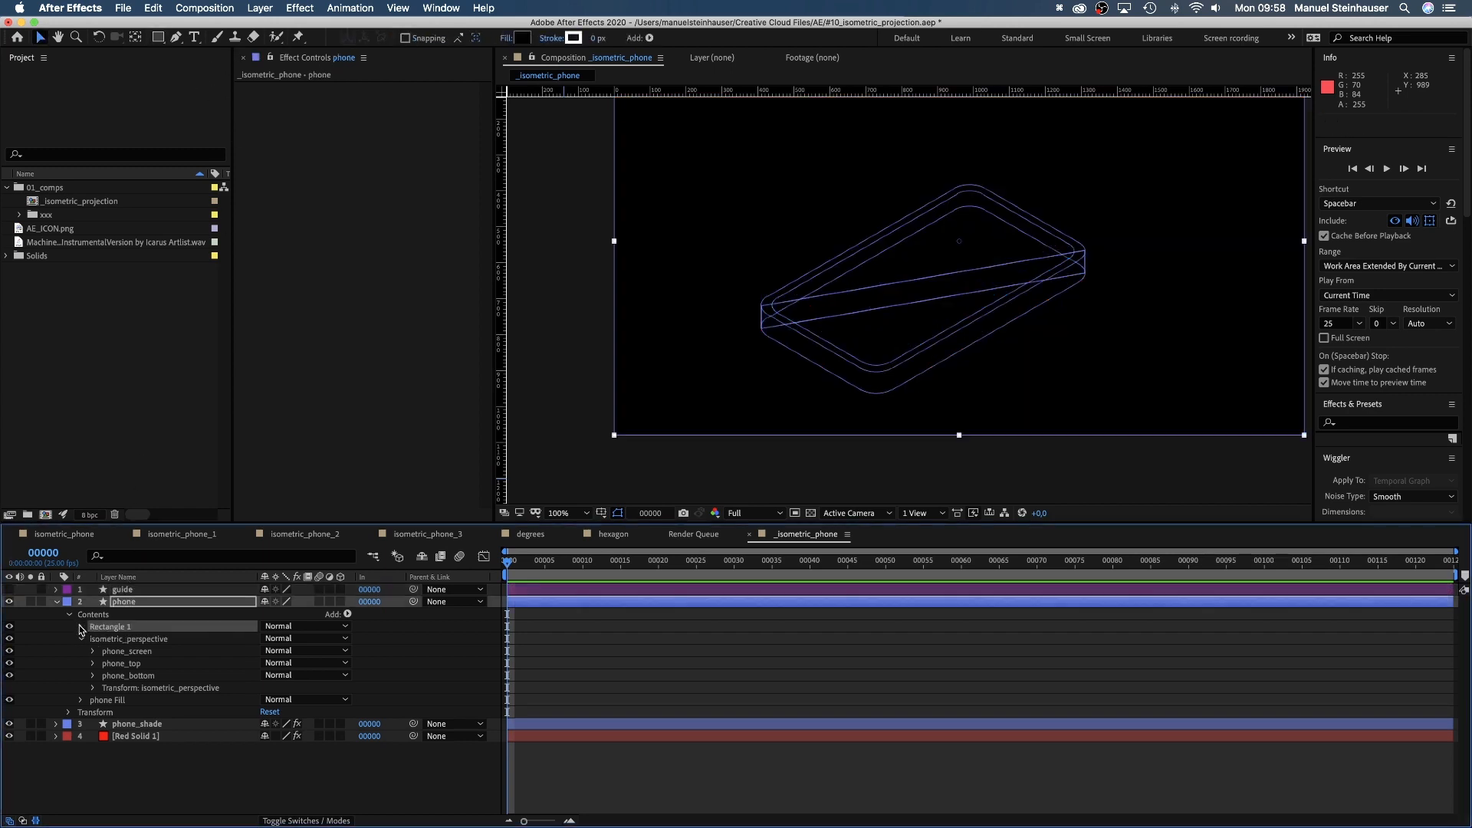
# Set the new rectangle's size to 100 by 100 and its roundness to 20.
pyautogui.click(81, 627)
pyautogui.click(93, 639)
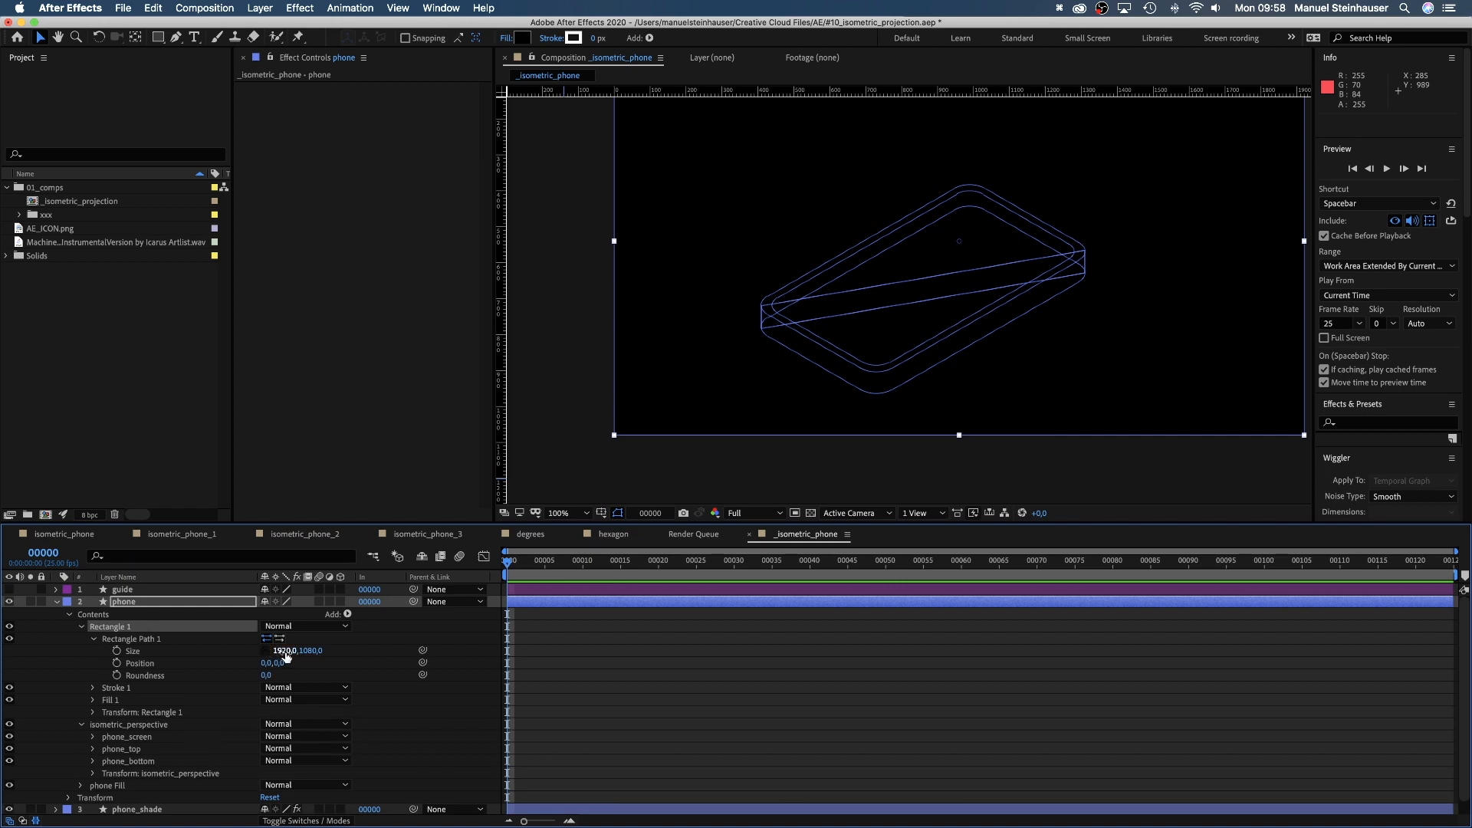
pyautogui.write('100')
pyautogui.press('Tab')
pyautogui.write('100')
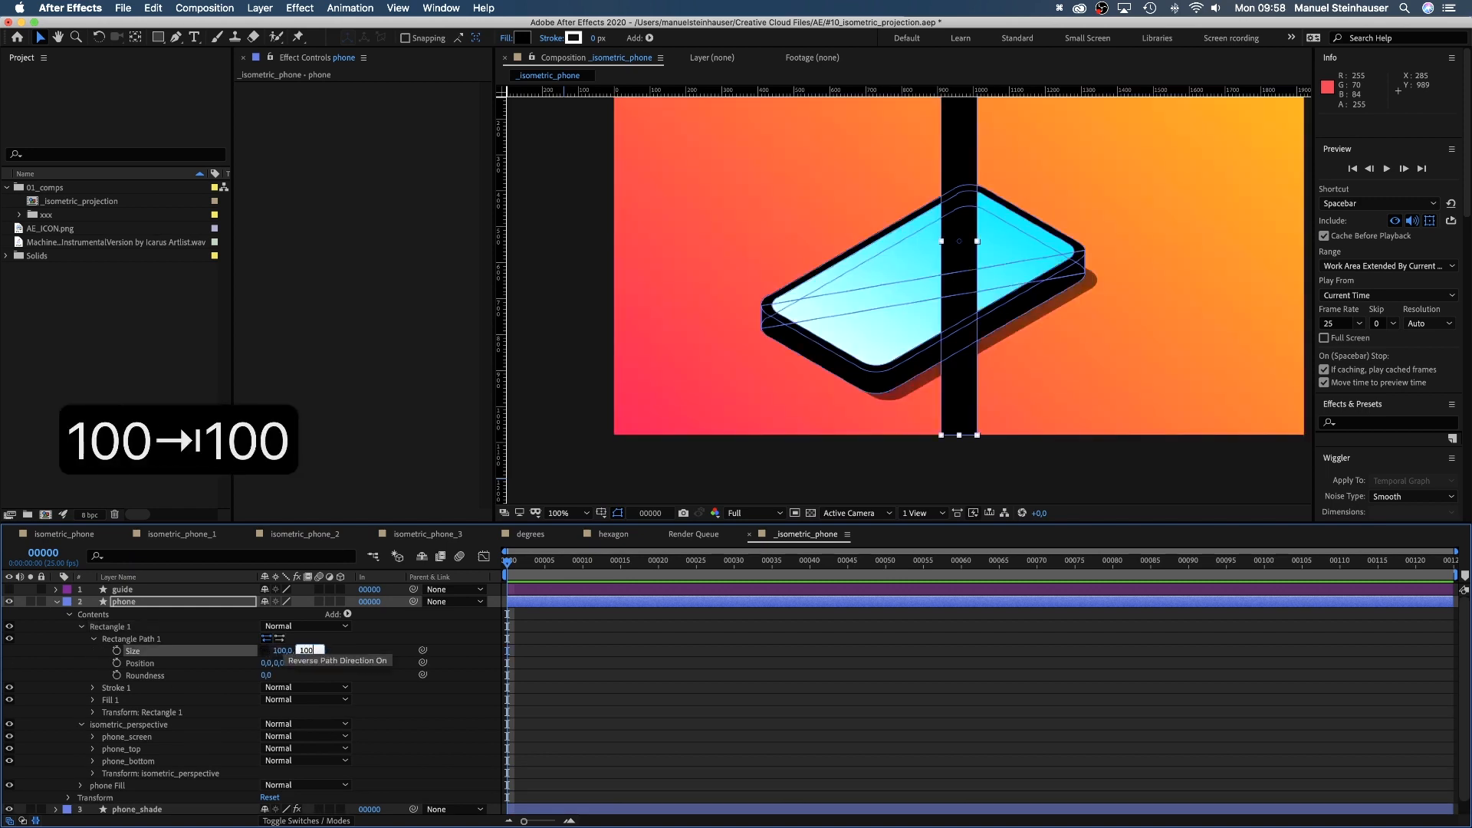
pyautogui.press('Return')
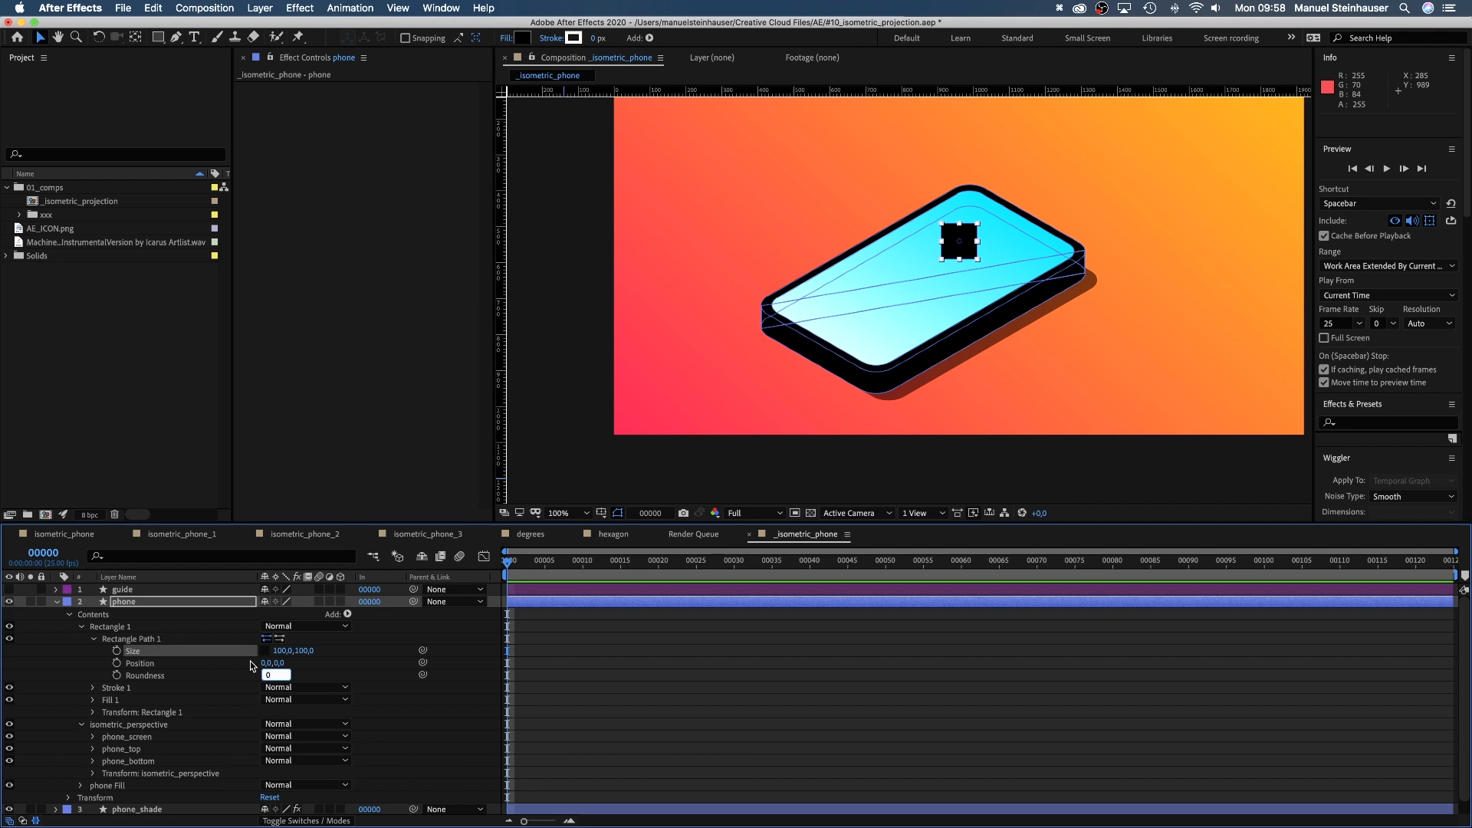
pyautogui.write('20')
pyautogui.press('Return')
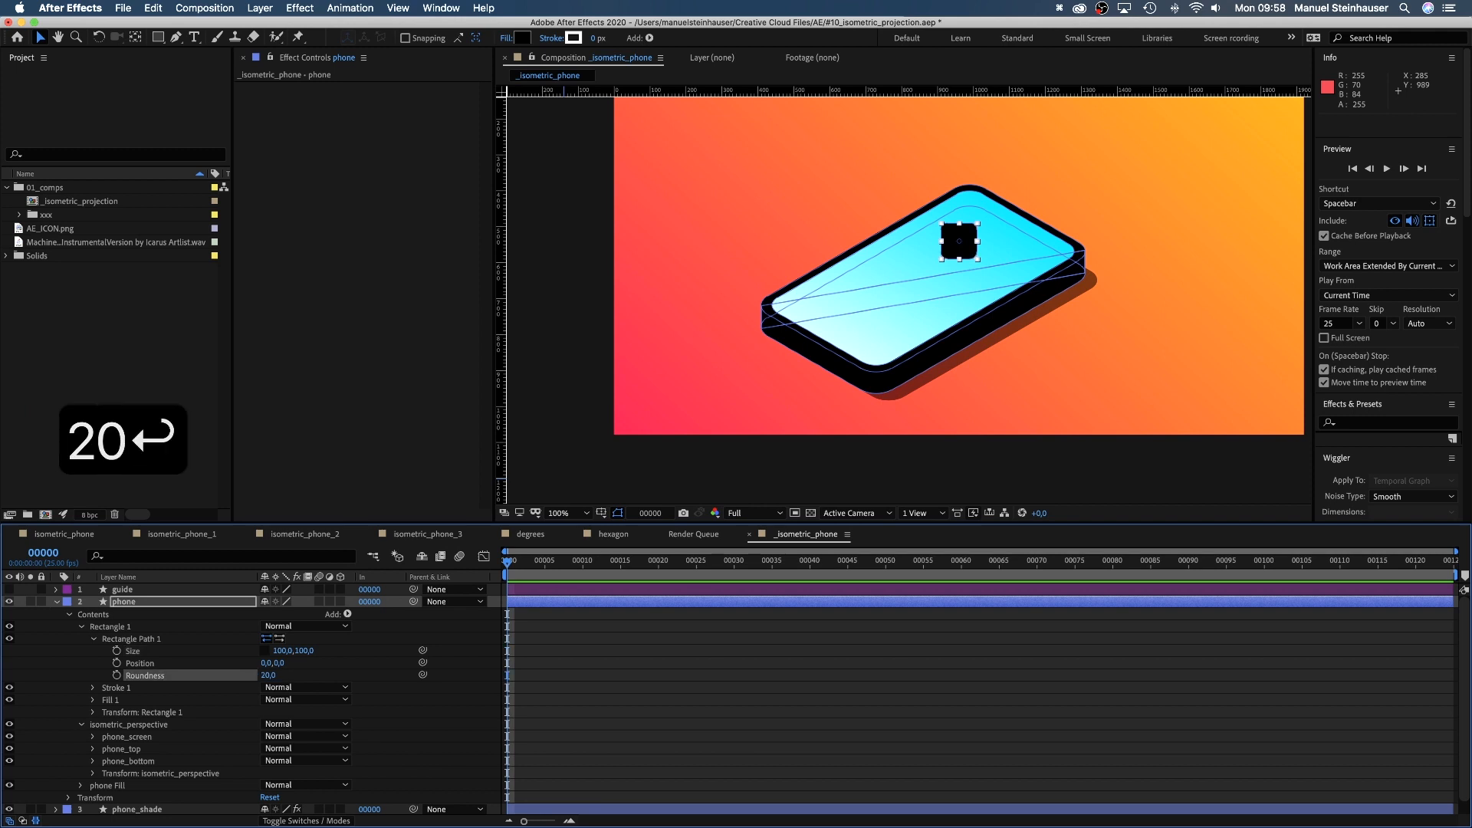
# Set the small rounded square's fill color to white (FFFFFF).
pyautogui.click(523, 38)
pyautogui.moveTo(615, 418); pyautogui.dragTo(668, 342)
pyautogui.moveTo(660, 404); pyautogui.dragTo(665, 358)
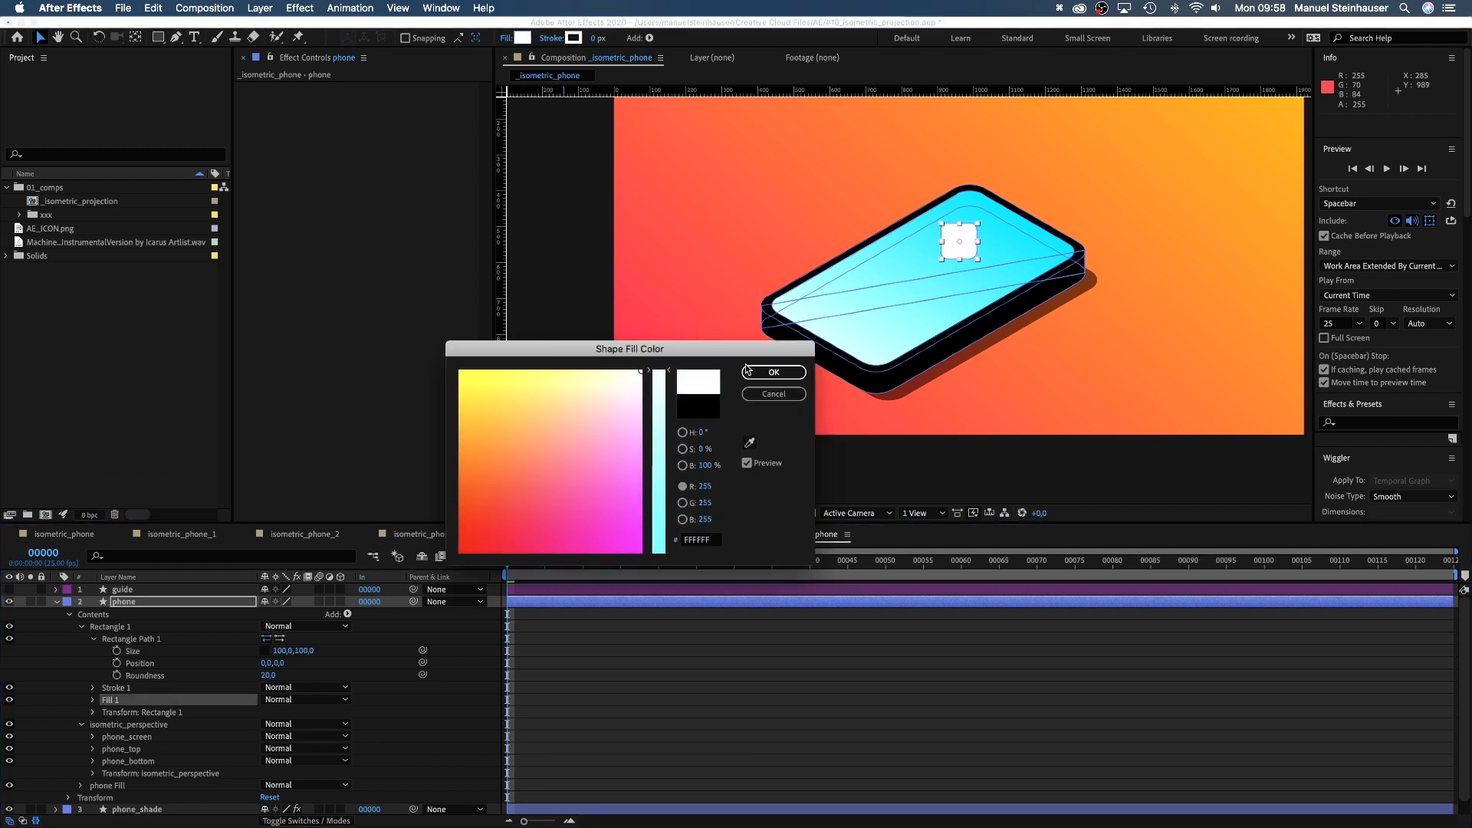
pyautogui.click(765, 372)
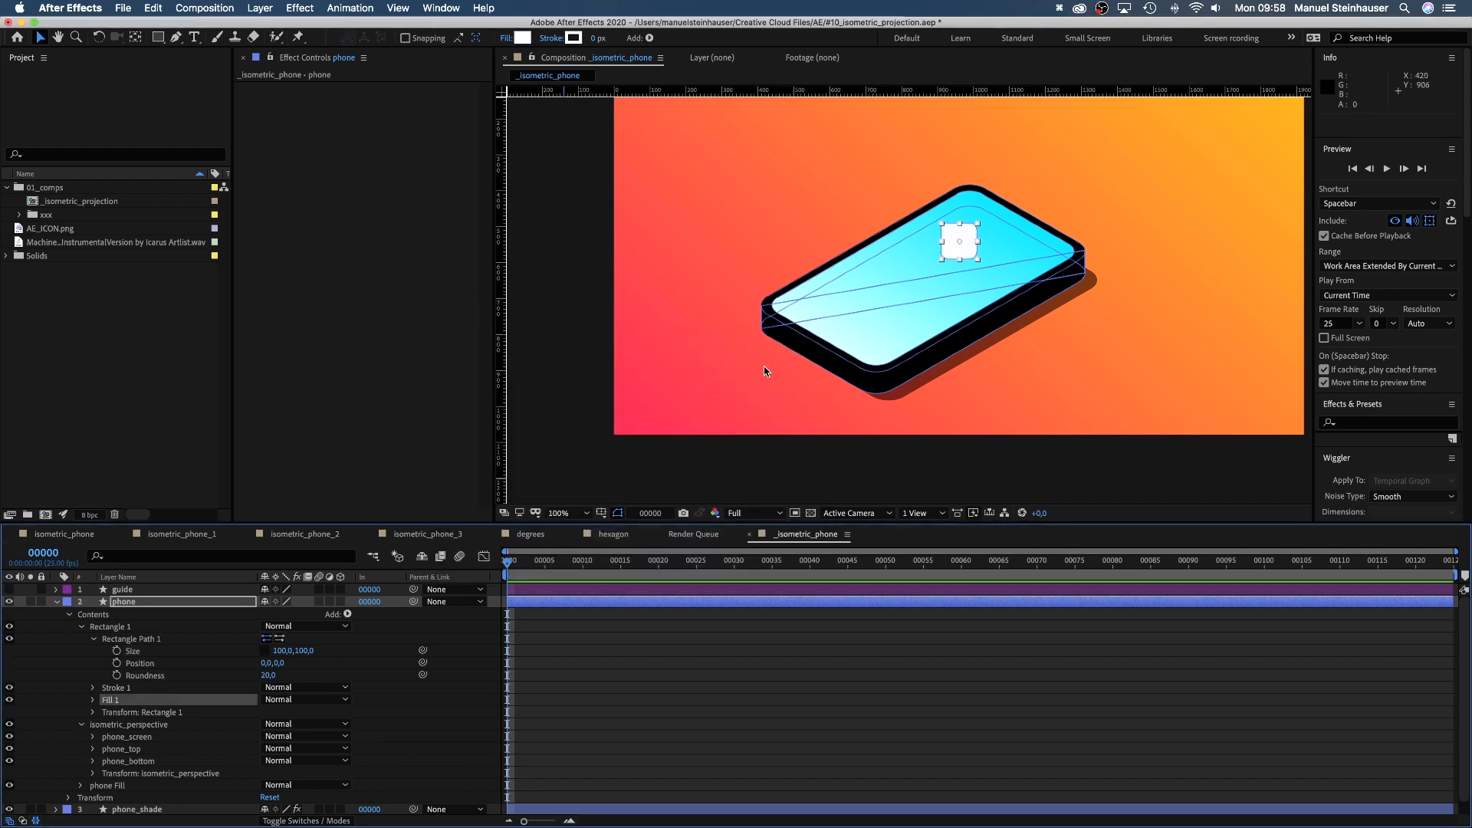
# Rename the Rectangle 1 group as app and move it into the isometric_perspective group above phone_screen.
pyautogui.click(82, 629)
pyautogui.click(108, 626)
pyautogui.press('Return')
pyautogui.write('app')
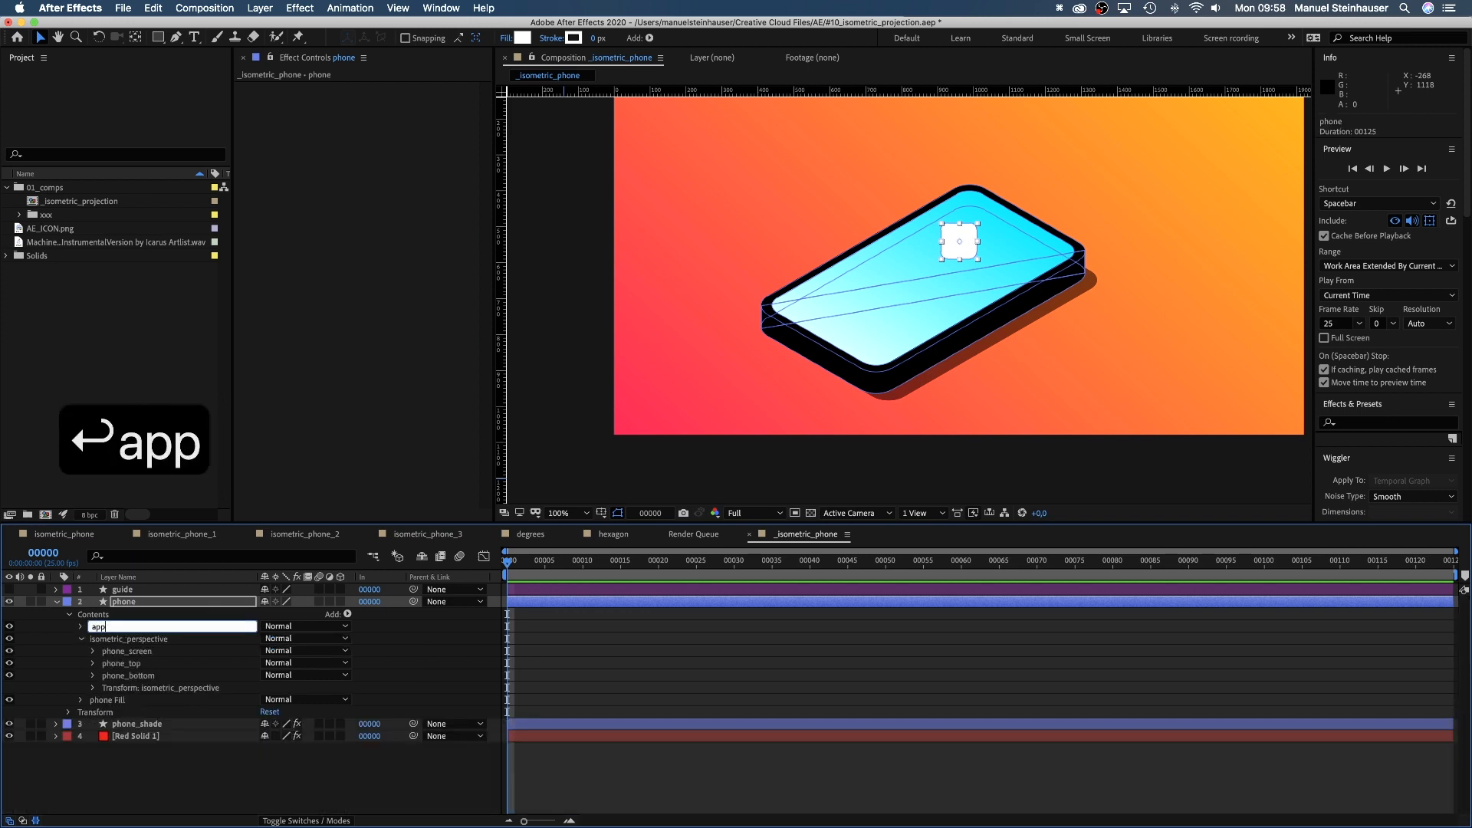
pyautogui.press('Return')
pyautogui.moveTo(114, 636); pyautogui.dragTo(119, 652)
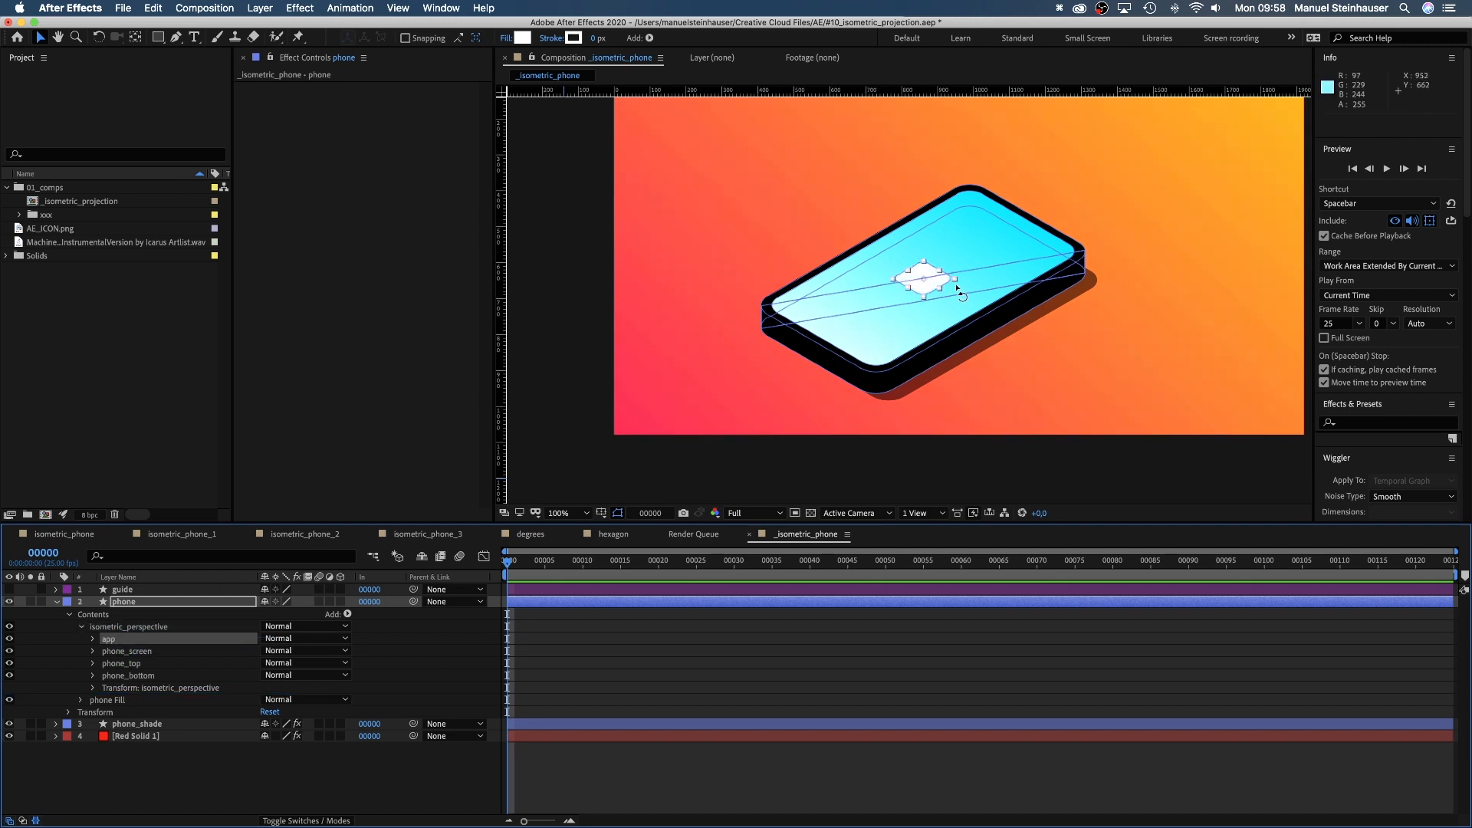
# Move the white app icon near the phone's upper end, duplicate it twice and spread the three icons across the screen's width.
pyautogui.moveTo(927, 275); pyautogui.dragTo(943, 229)
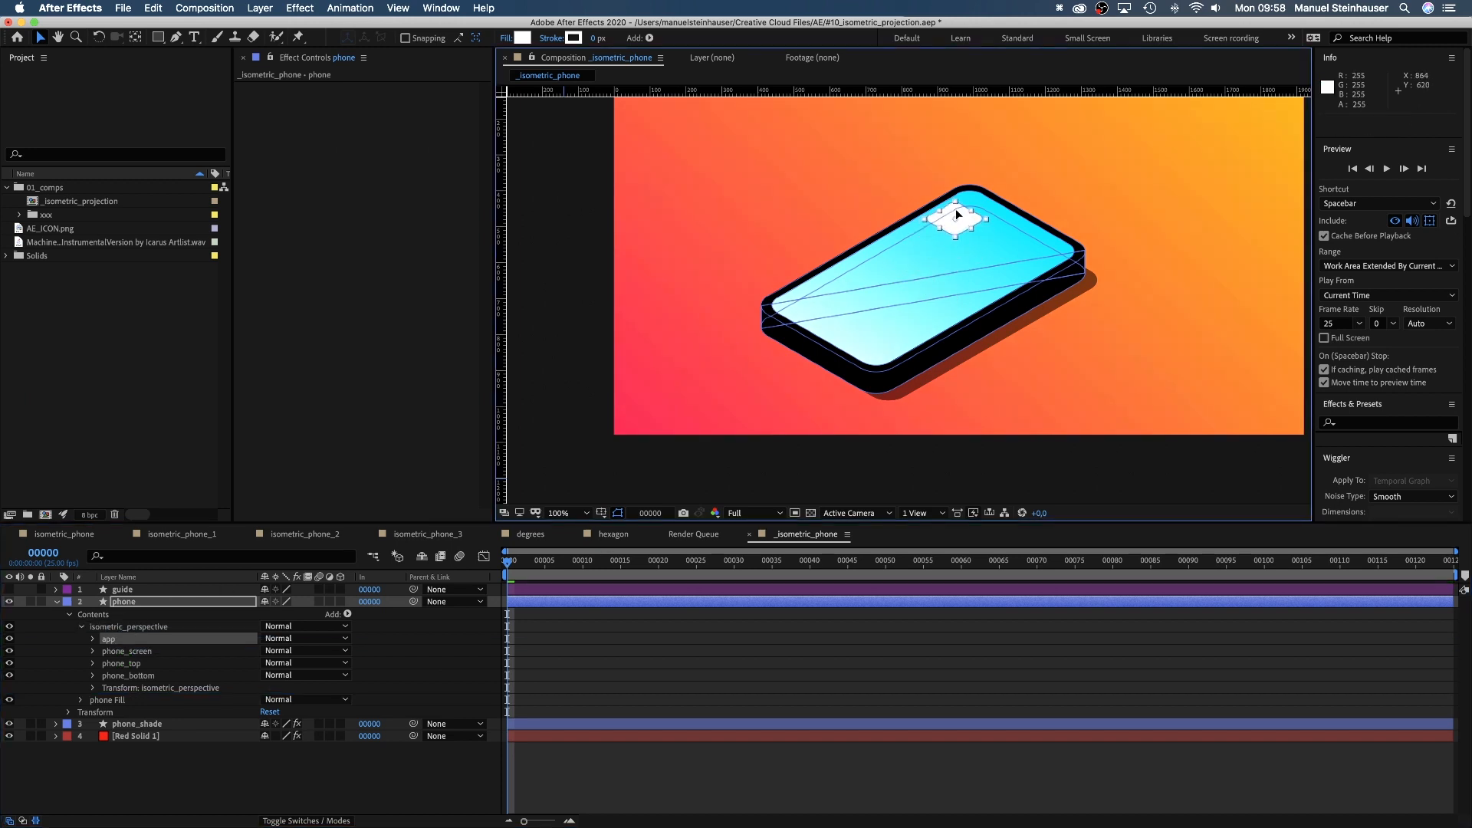
pyautogui.press('super+d')
pyautogui.press('super+d')
pyautogui.moveTo(968, 218); pyautogui.dragTo(1036, 258)
pyautogui.moveTo(958, 219); pyautogui.dragTo(991, 239)
pyautogui.moveTo(1018, 254); pyautogui.dragTo(1022, 255)
pyautogui.moveTo(958, 218); pyautogui.dragTo(955, 217)
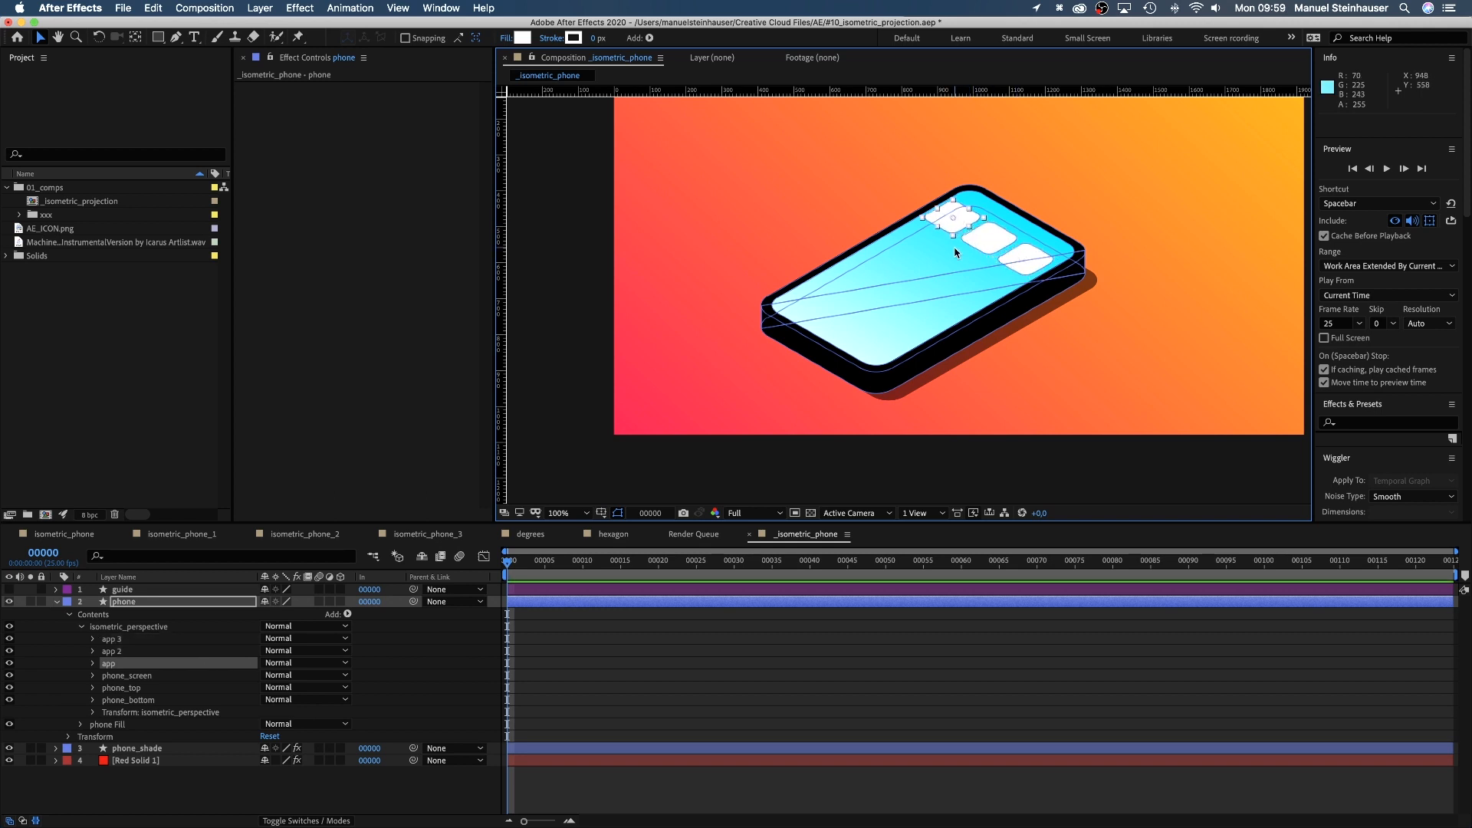
# Duplicate the first app icon twice more and place the copies as a second row below the first.
pyautogui.press('super+d')
pyautogui.press('super+d')
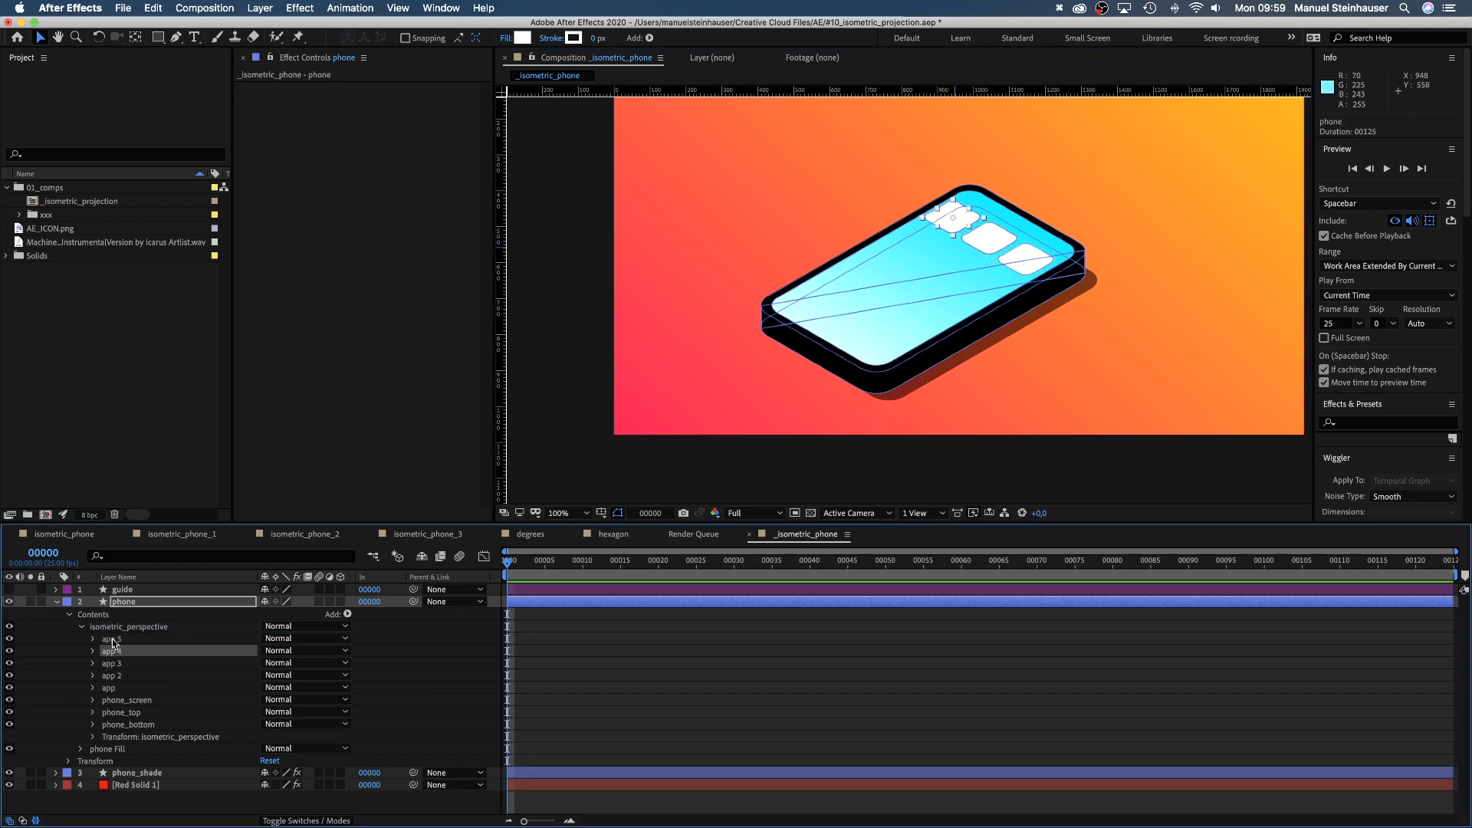
pyautogui.moveTo(984, 252); pyautogui.dragTo(967, 261)
# Change the app 5 group's fill color to dark blue (003DB4).
pyautogui.click(112, 639)
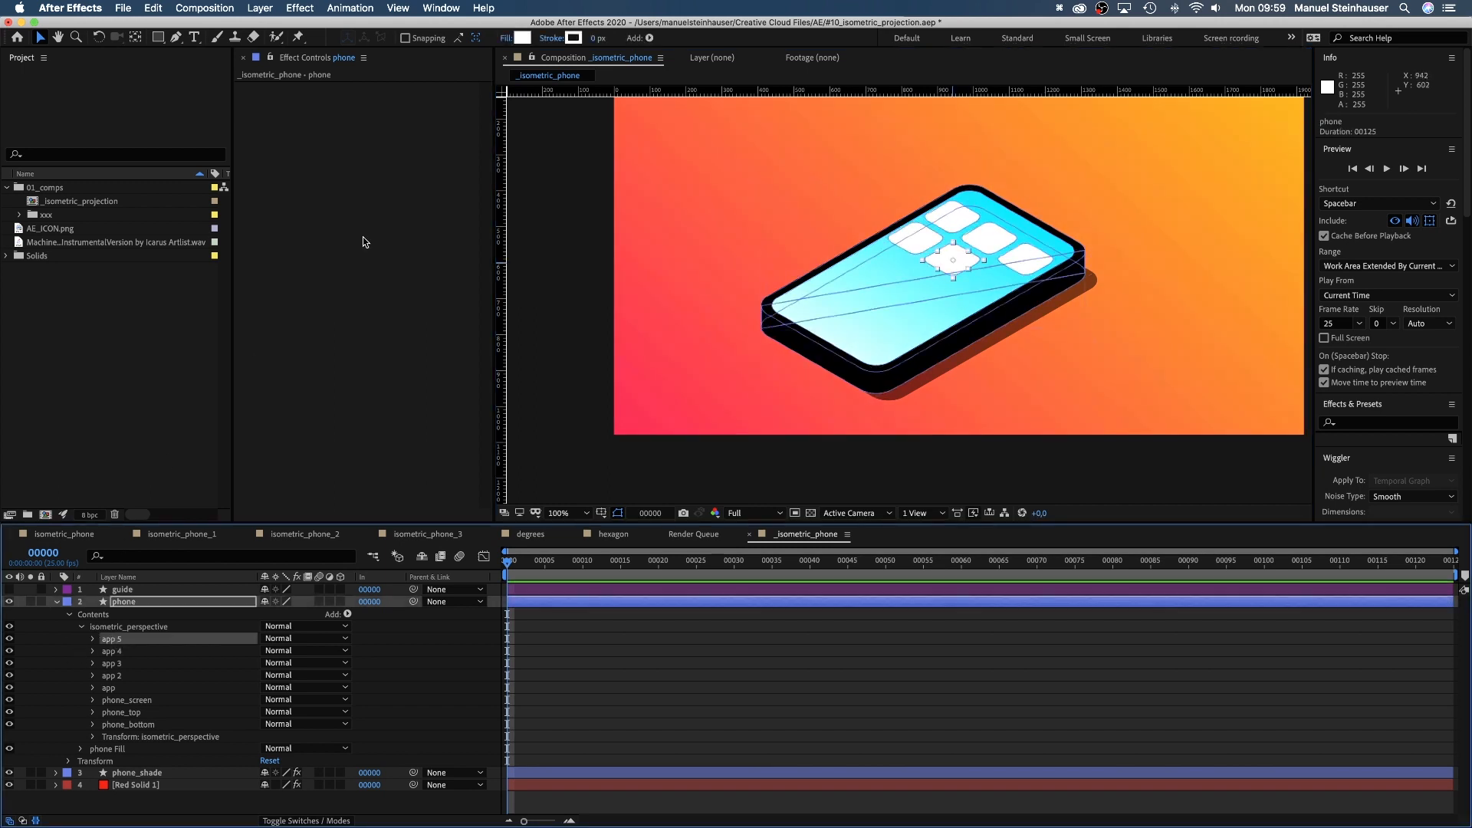
pyautogui.click(523, 38)
pyautogui.moveTo(657, 457); pyautogui.dragTo(660, 558)
pyautogui.moveTo(621, 478); pyautogui.dragTo(588, 510)
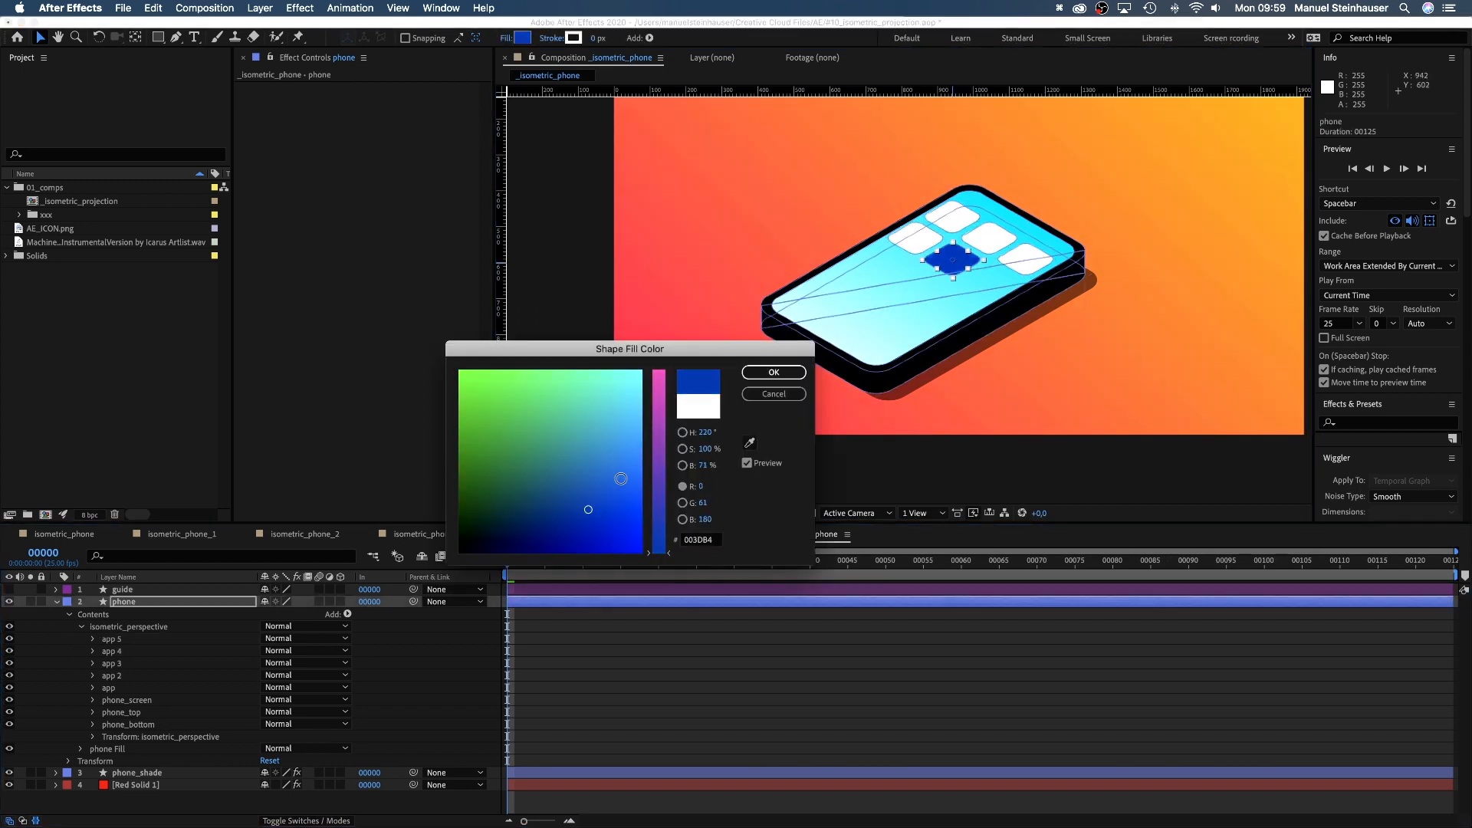
pyautogui.click(773, 373)
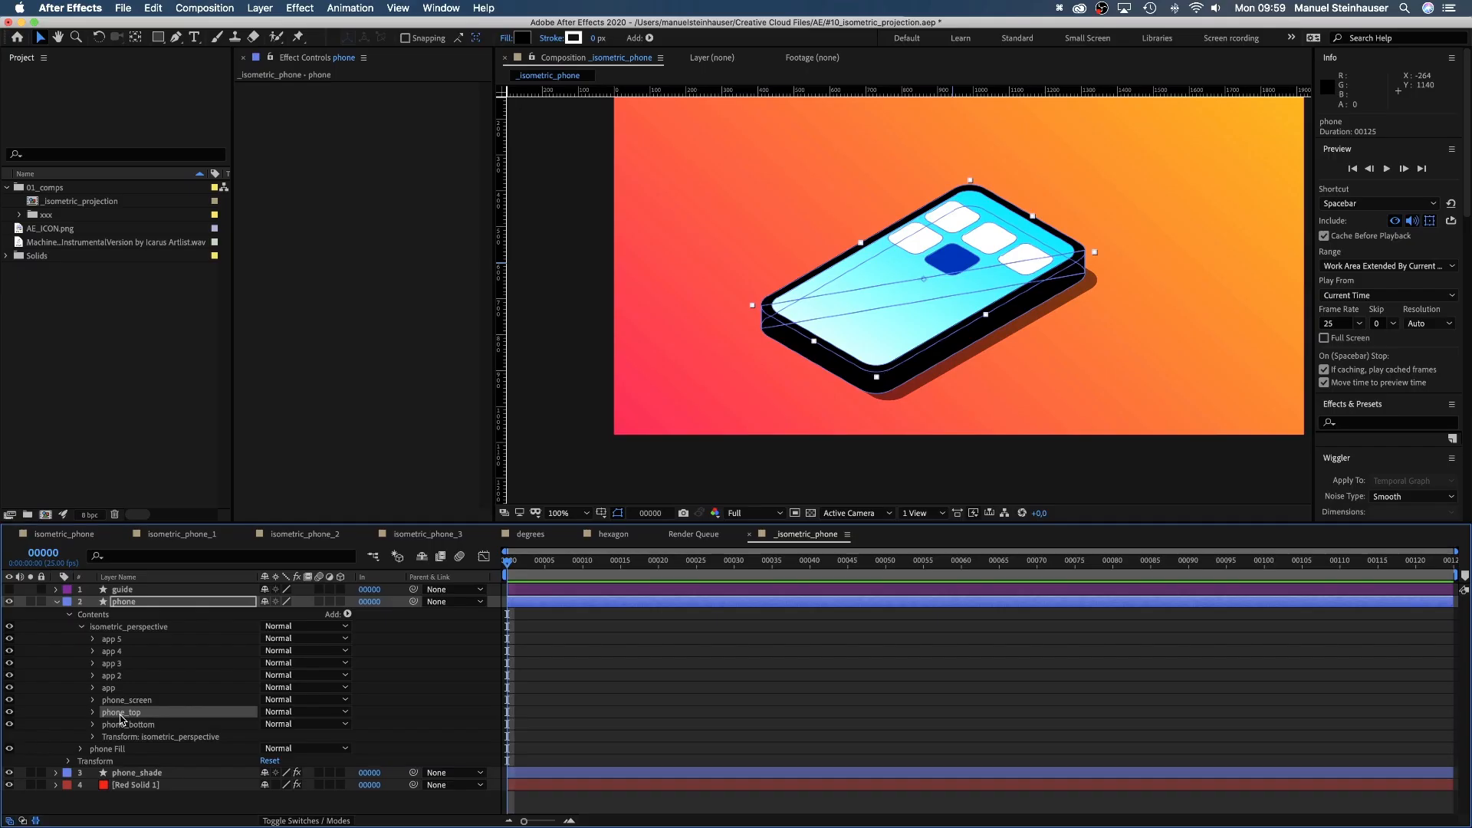
# Duplicate phone_top, rename the copy as phone_screen_top and move it above all other groups in isometric_perspective.
pyautogui.press('super+d')
pyautogui.press('Return')
pyautogui.press('Right')
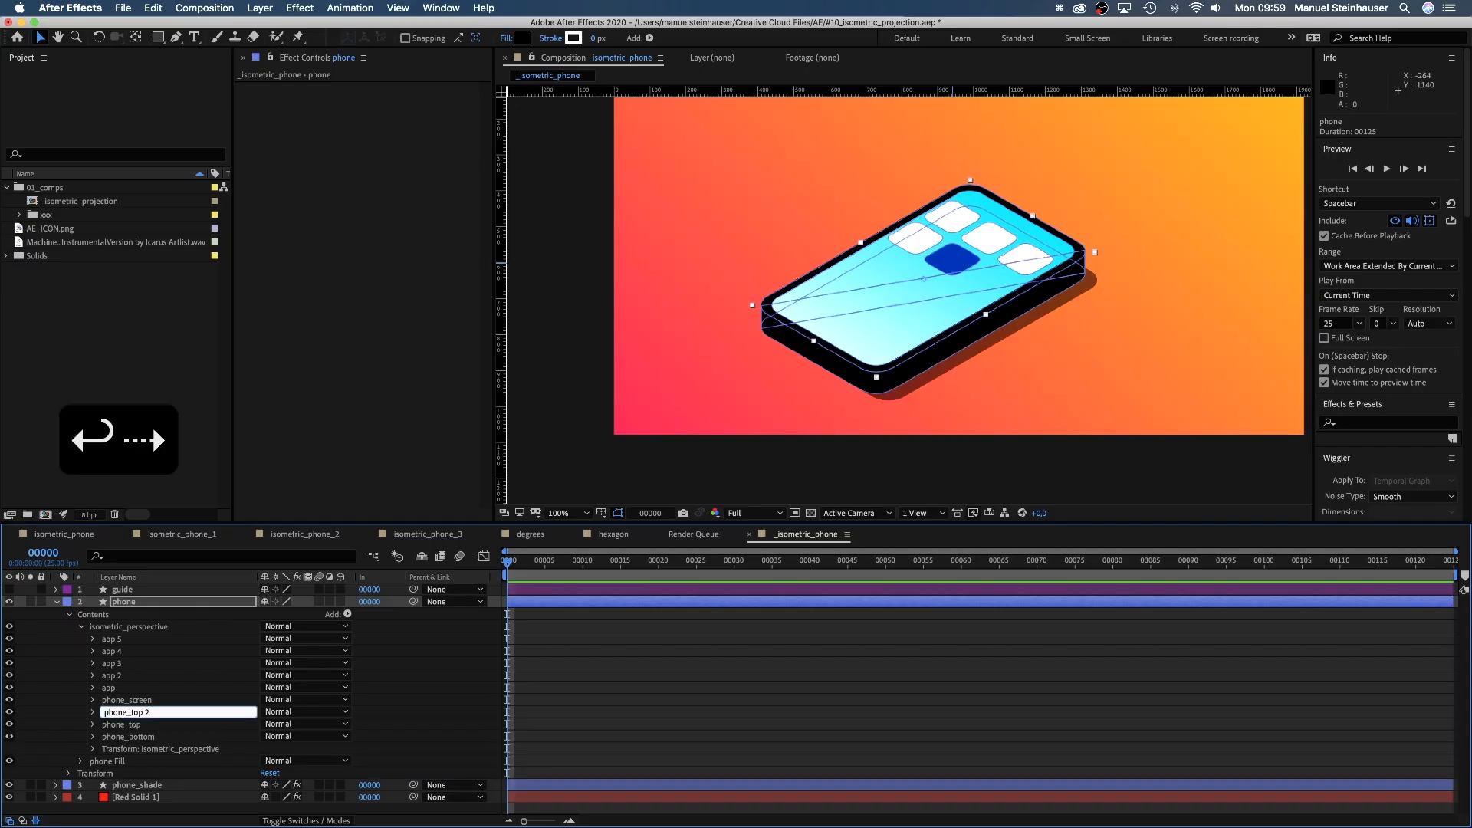
pyautogui.press('BackSpace')
pyautogui.press('BackSpace')
pyautogui.press('BackSpace')
pyautogui.press('BackSpace')
pyautogui.press('BackSpace')
pyautogui.write('screen_top')
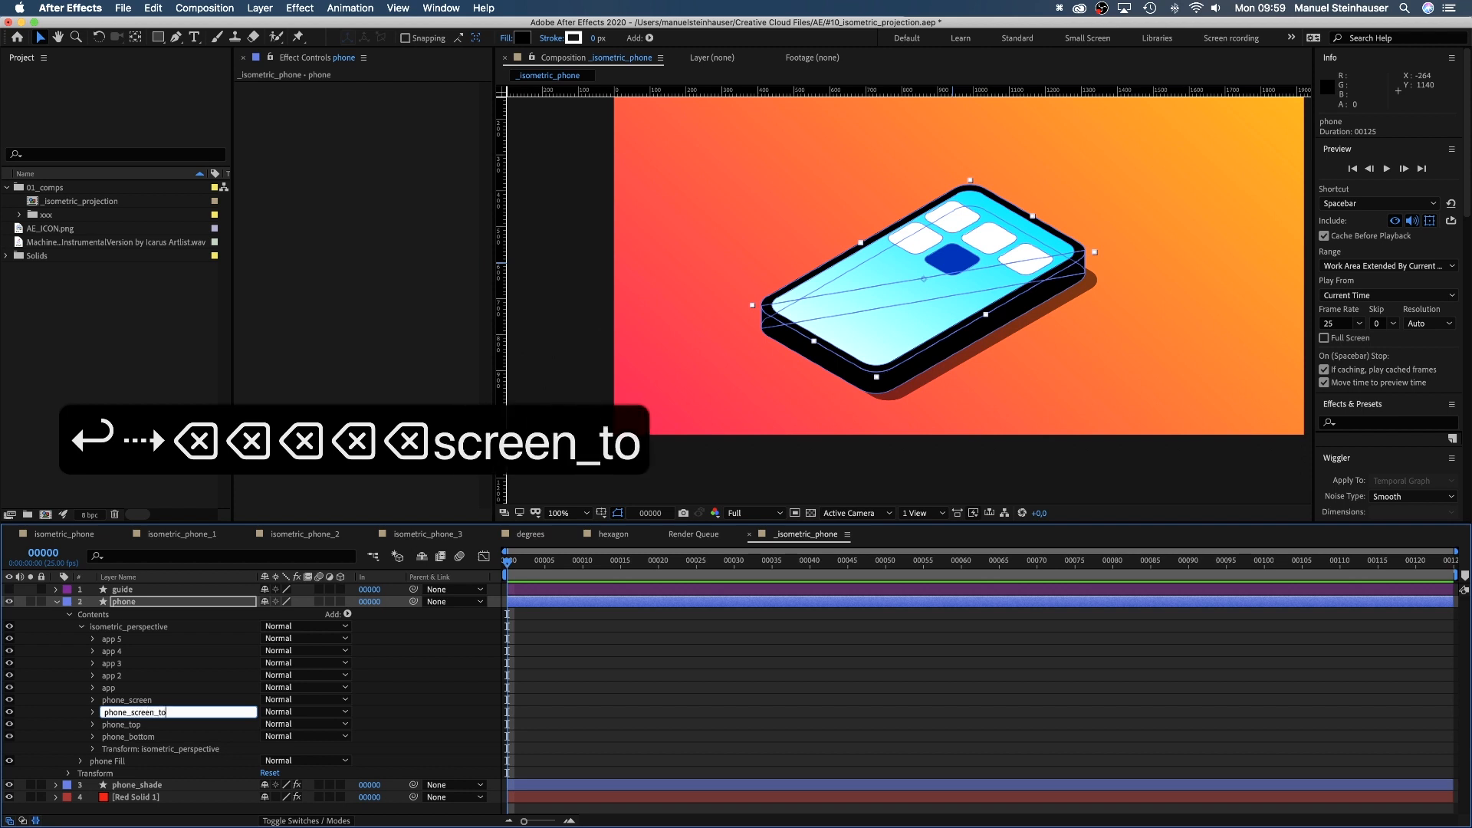
pyautogui.press('Return')
pyautogui.moveTo(136, 710); pyautogui.dragTo(139, 635)
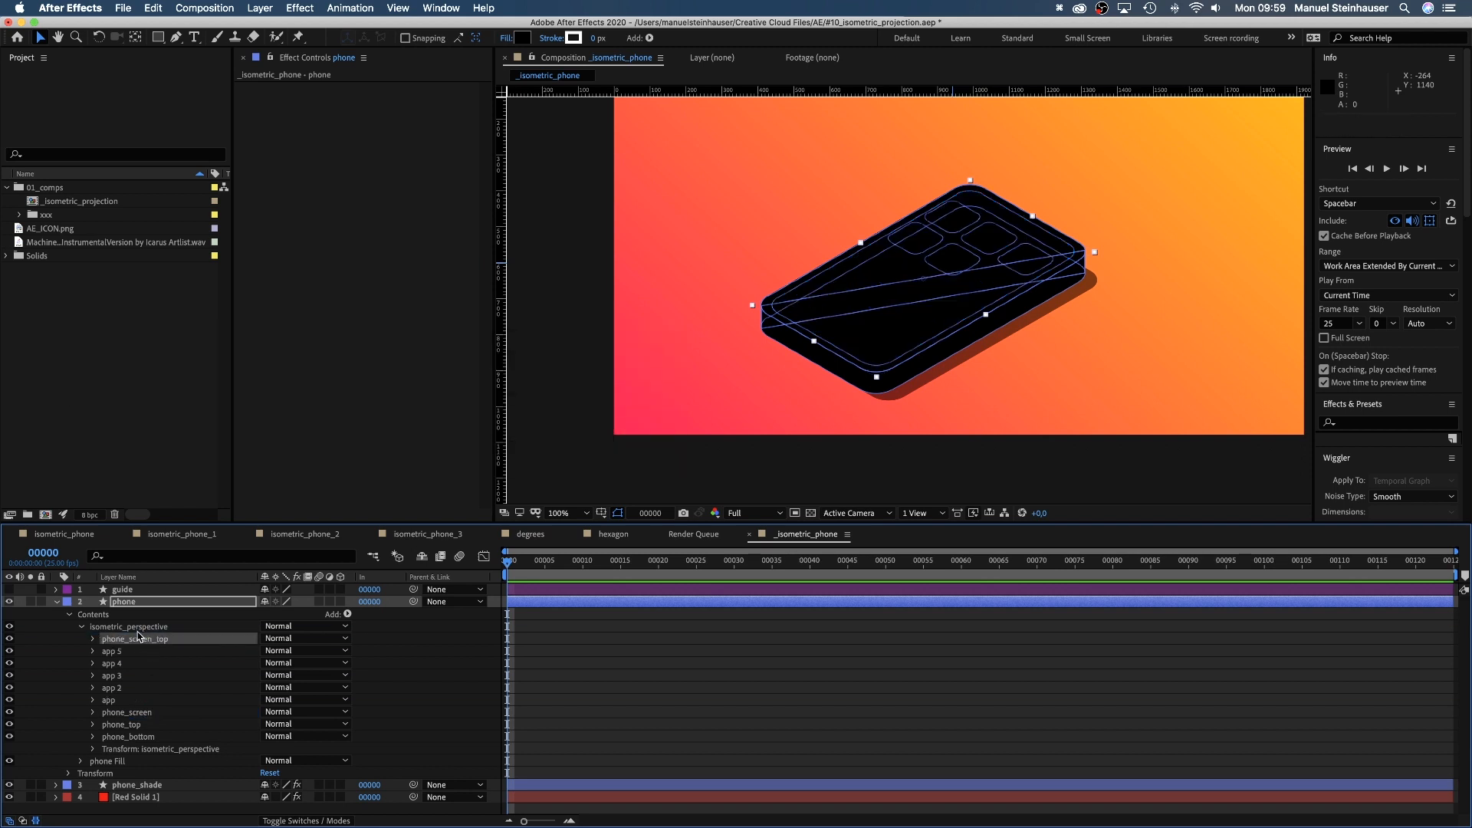
# Set the phone_screen_top rectangle's size to 250 by 48.
pyautogui.click(93, 638)
pyautogui.click(106, 651)
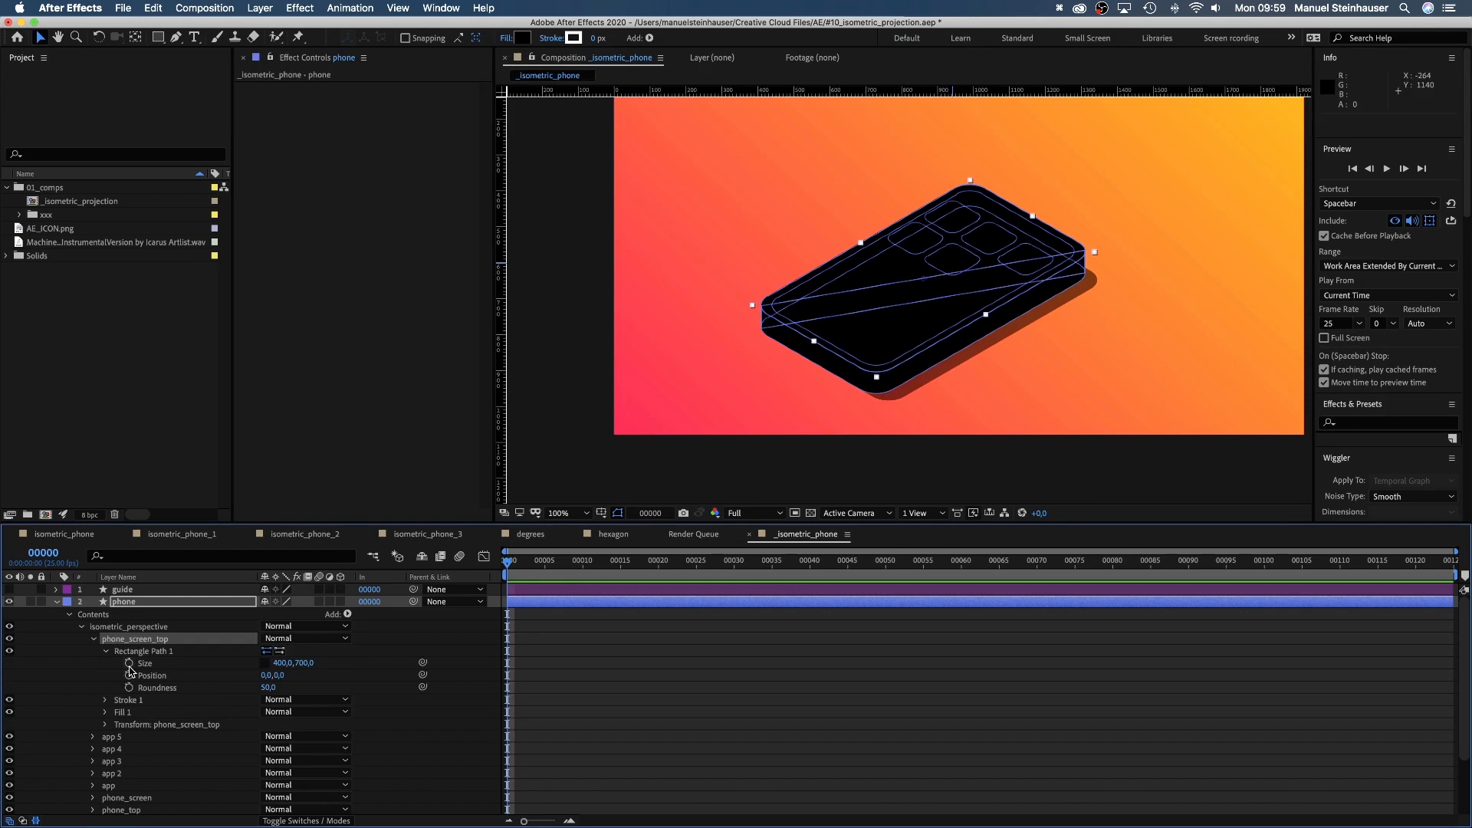
pyautogui.write('250')
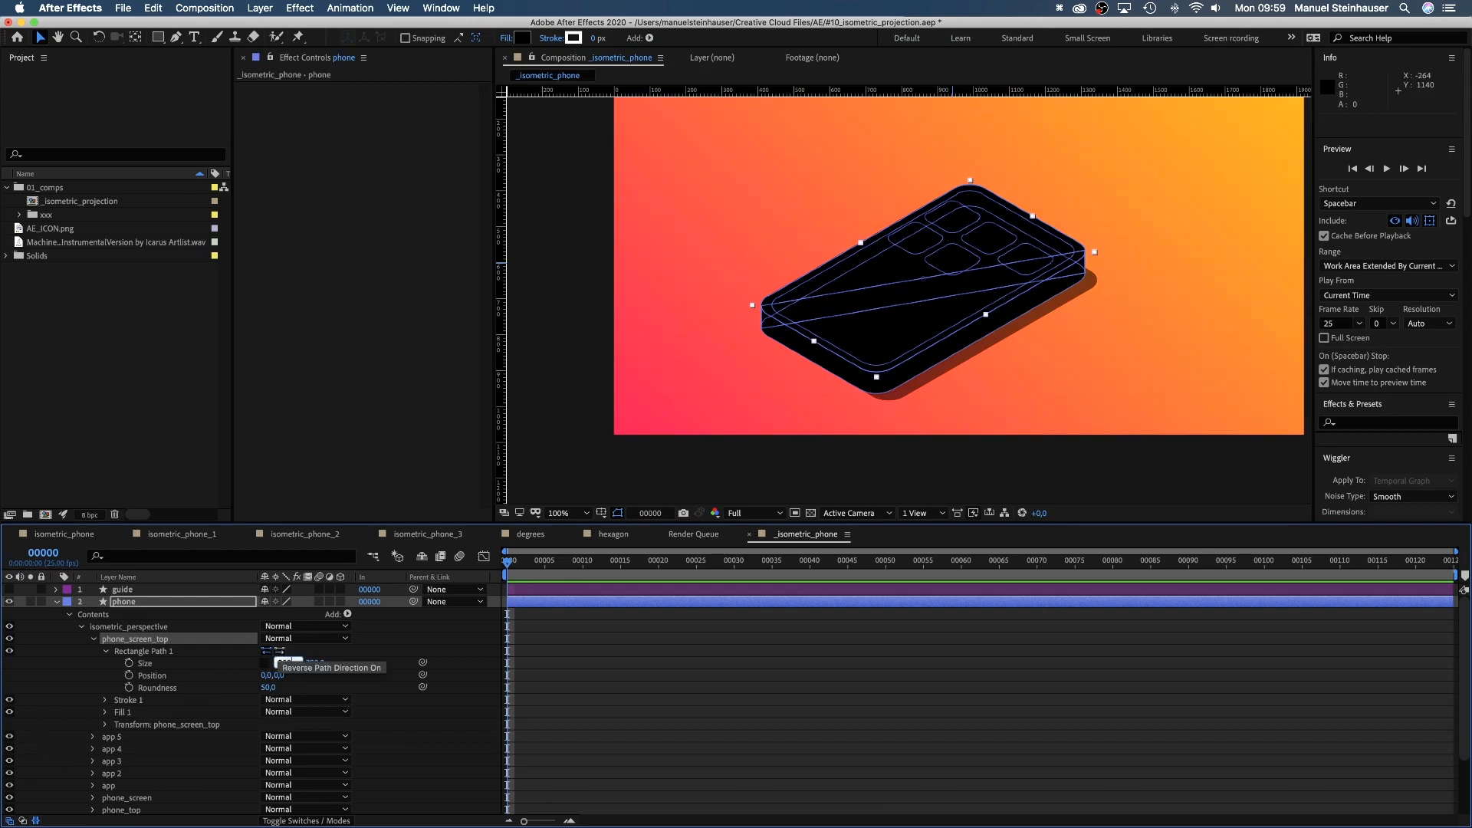
pyautogui.press('Tab')
pyautogui.write('48')
pyautogui.press('Return')
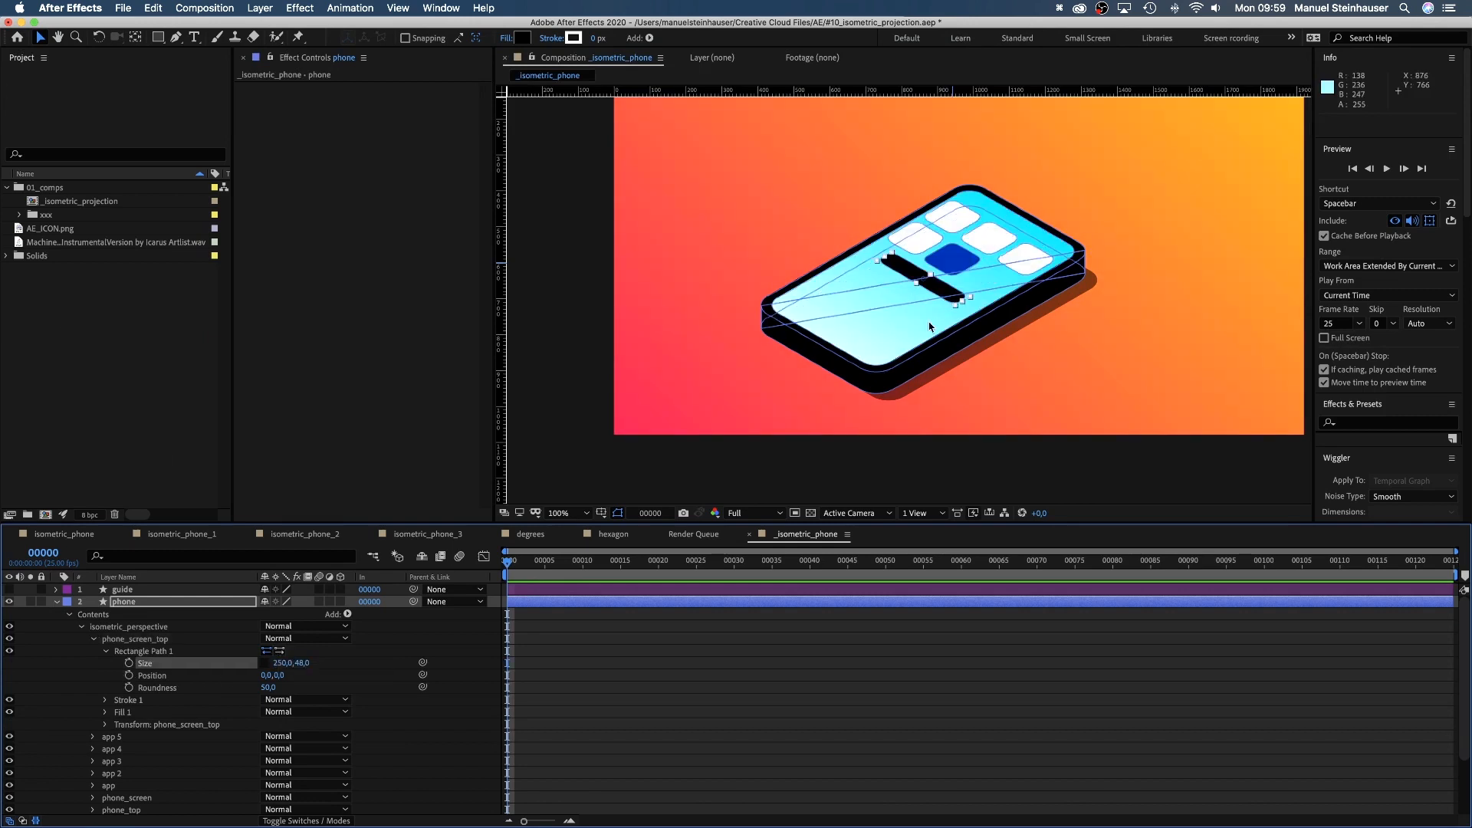
# Move the black bar to the phone's upper edge as a notch and reduce its width to 200.
pyautogui.moveTo(906, 272); pyautogui.dragTo(995, 207)
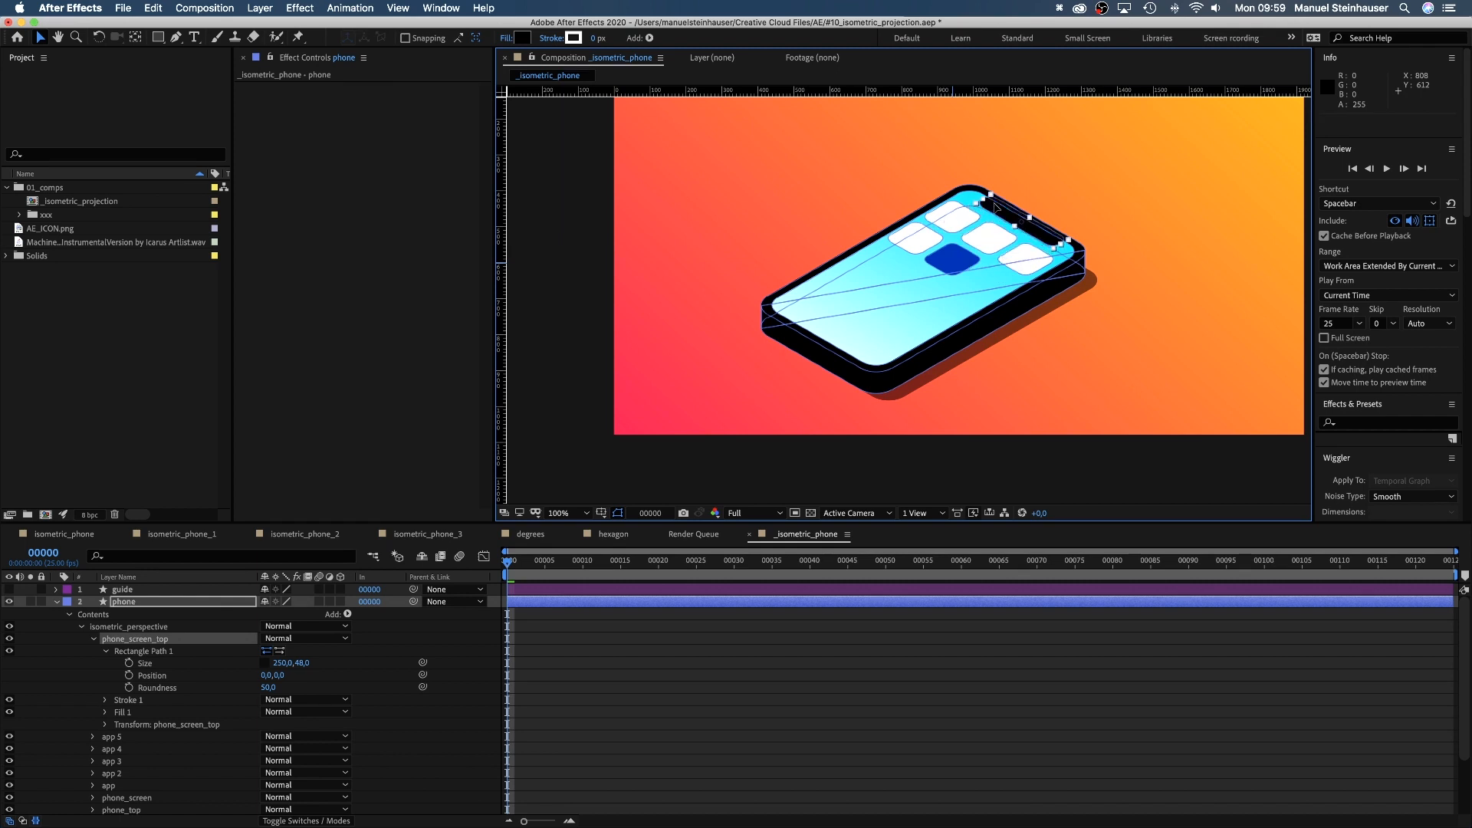
pyautogui.click(266, 676)
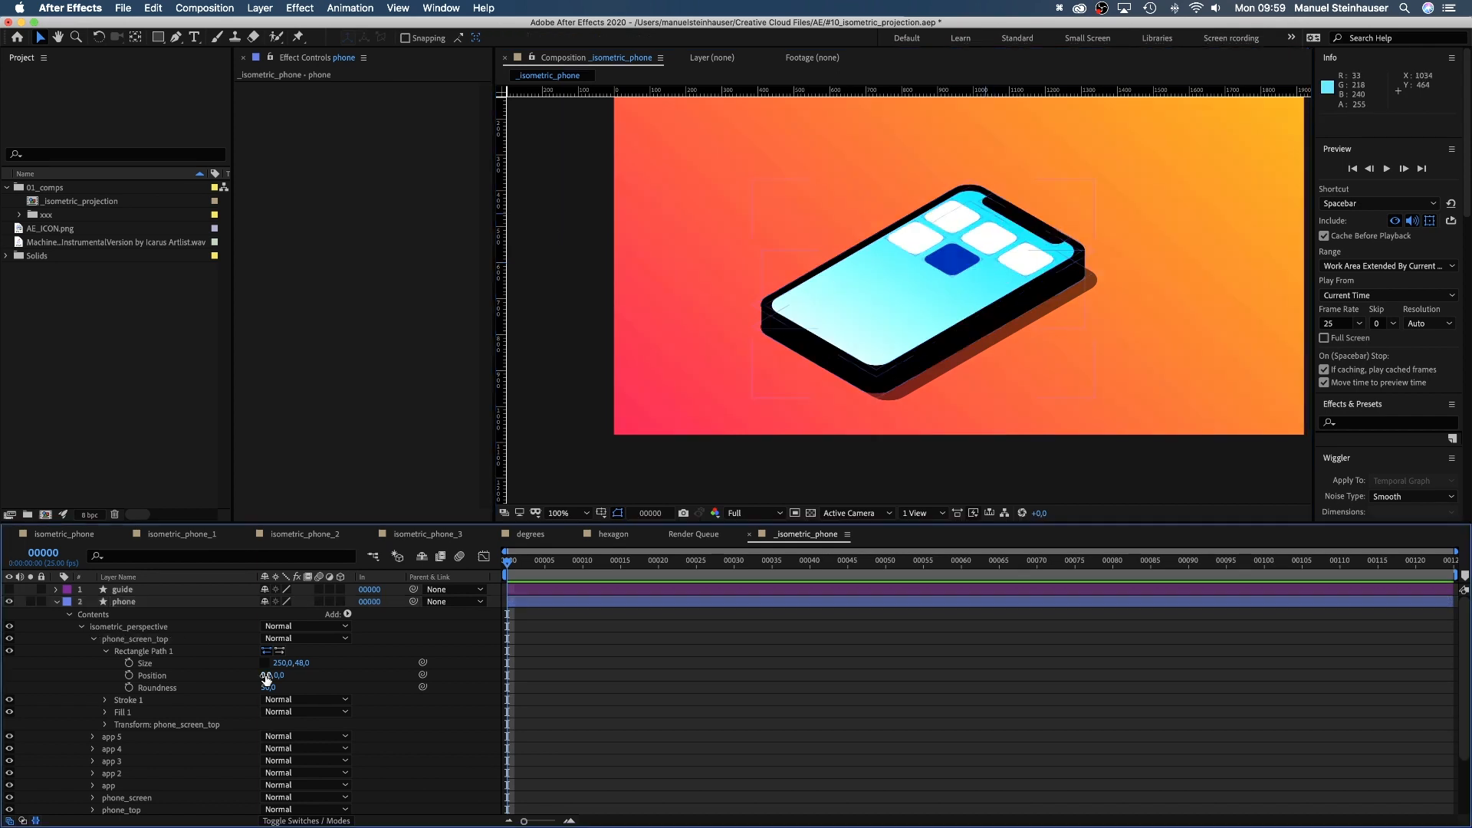
pyautogui.write('200')
pyautogui.press('Return')
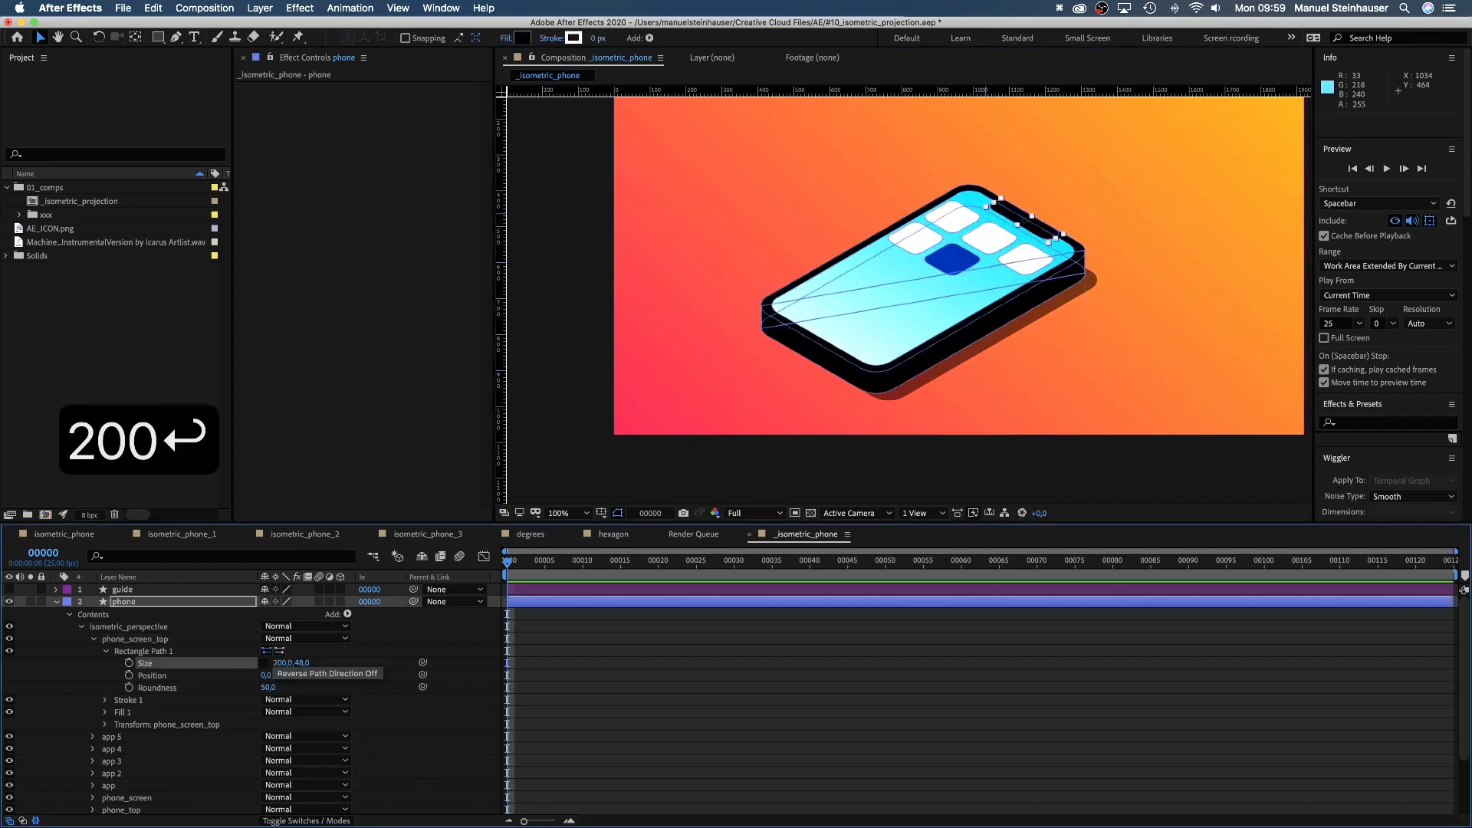
# Nudge all five app icons together slightly toward the notch.
pyautogui.click(93, 643)
pyautogui.moveTo(76, 656); pyautogui.dragTo(109, 701)
pyautogui.press('Right')
pyautogui.press('Right')
pyautogui.keyDown('shift'); pyautogui.click(109, 700); pyautogui.keyUp('shift')
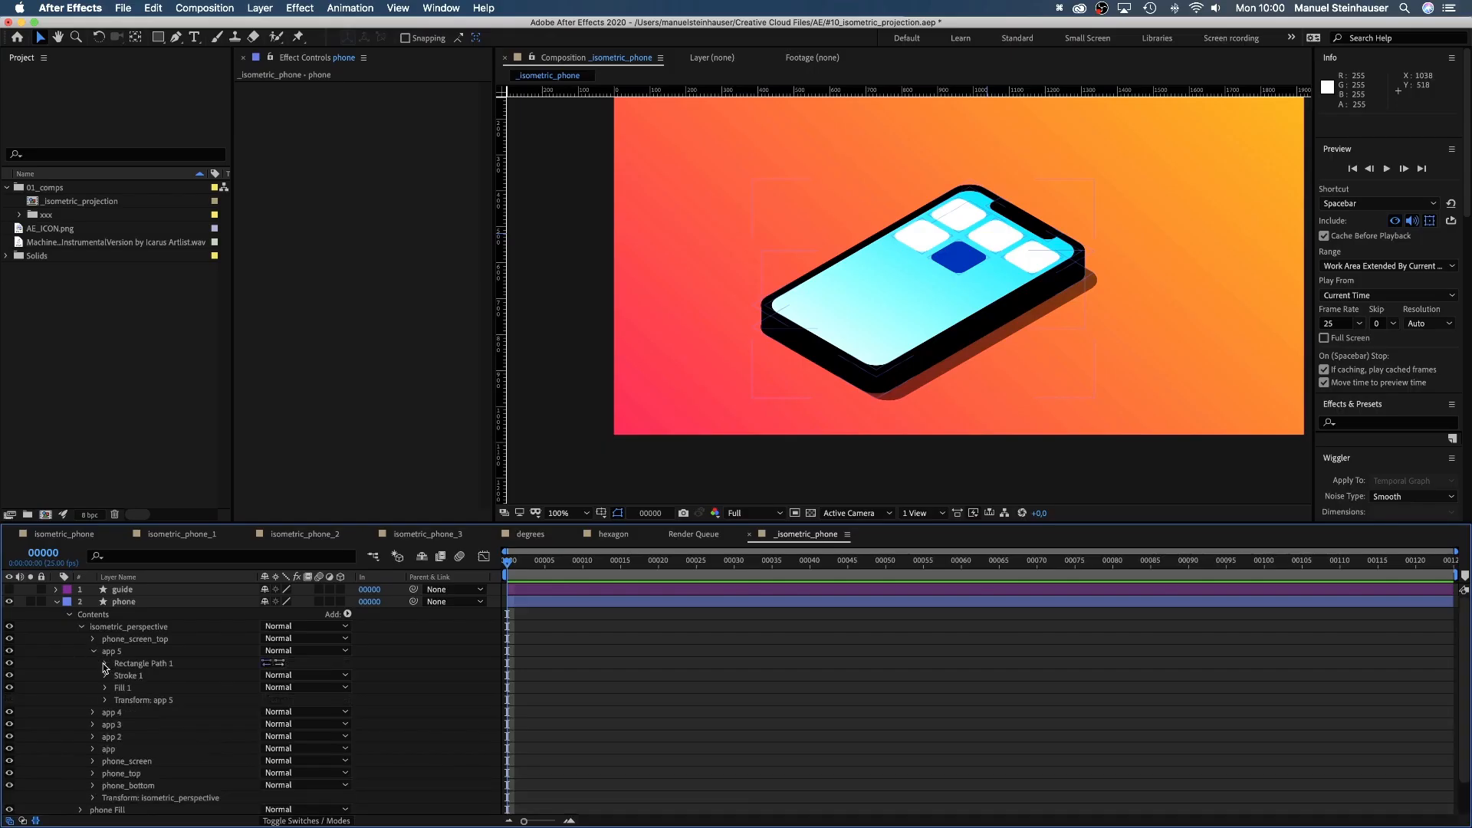
# Keyframe app 5's rectangle Size, Position and Roundness at frame 0, and set its Size to 360 by 660 at frame 25.
pyautogui.click(105, 664)
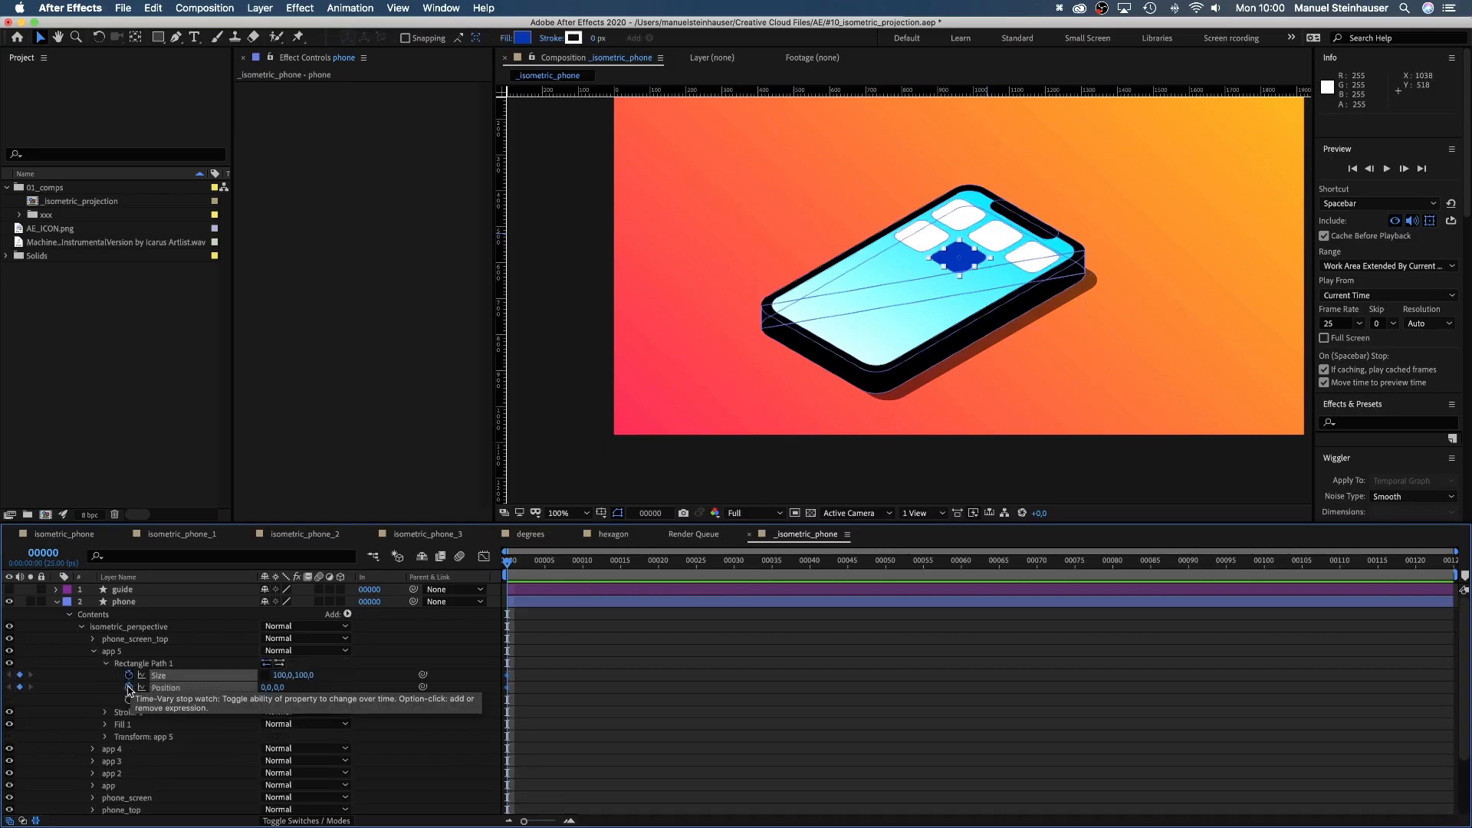
pyautogui.moveTo(507, 558); pyautogui.dragTo(657, 575)
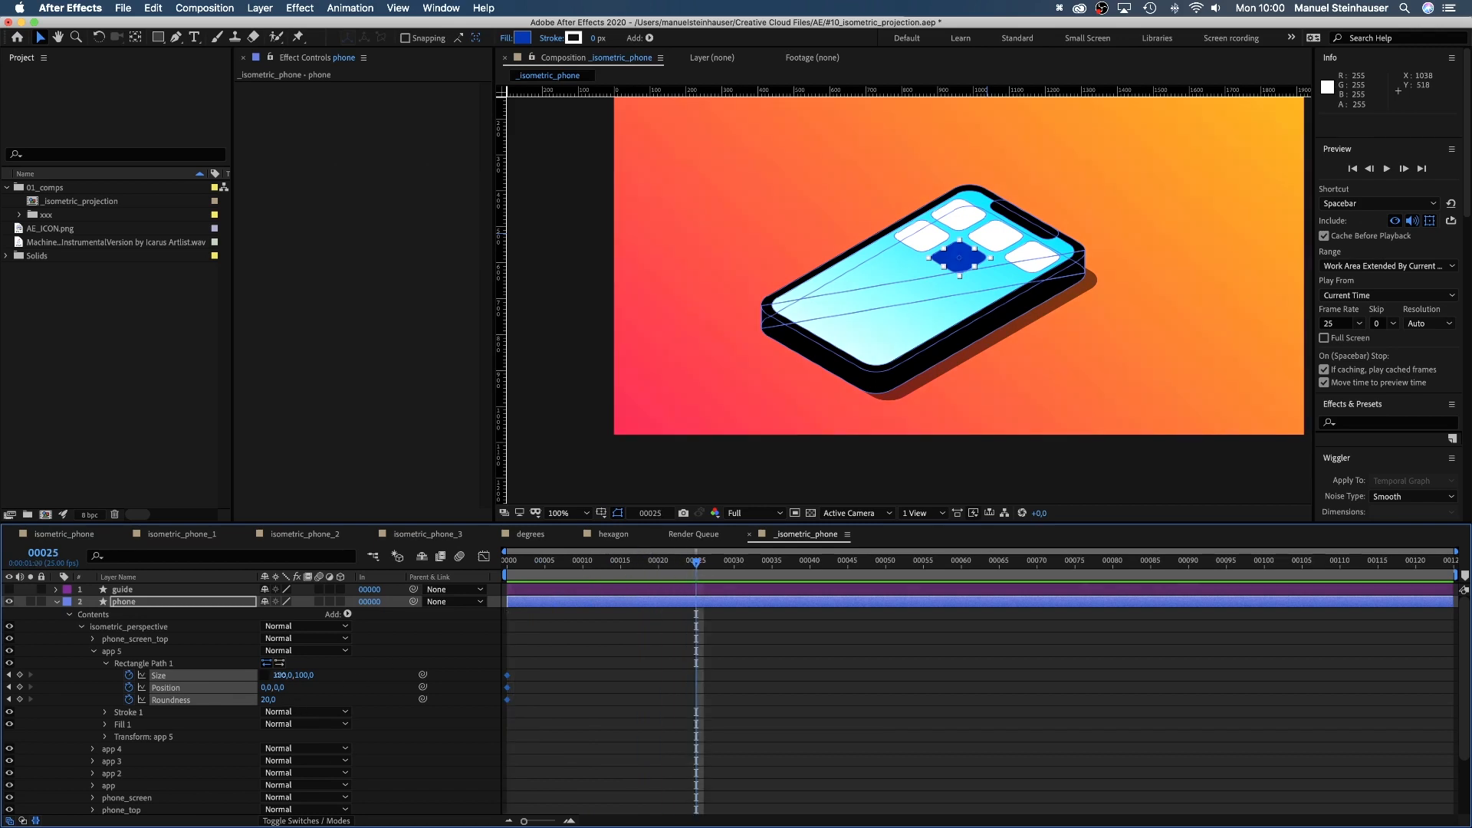
pyautogui.write('360')
pyautogui.press('Tab')
pyautogui.write('660')
pyautogui.press('Return')
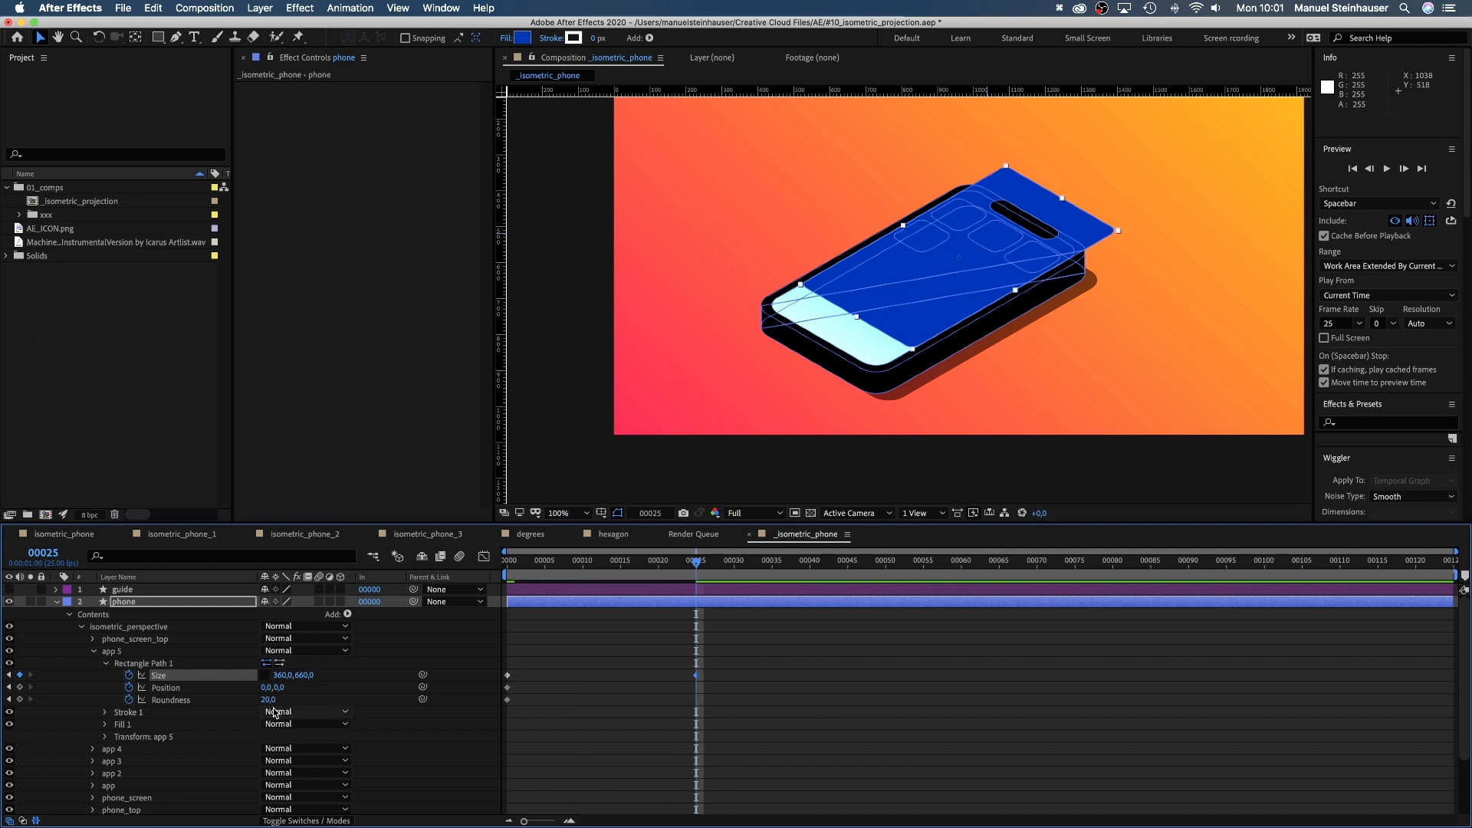
# Set app 5's Roundness to 42 and its rectangle Position to 1, 116 at frame 25.
pyautogui.write('42')
pyautogui.press('Return')
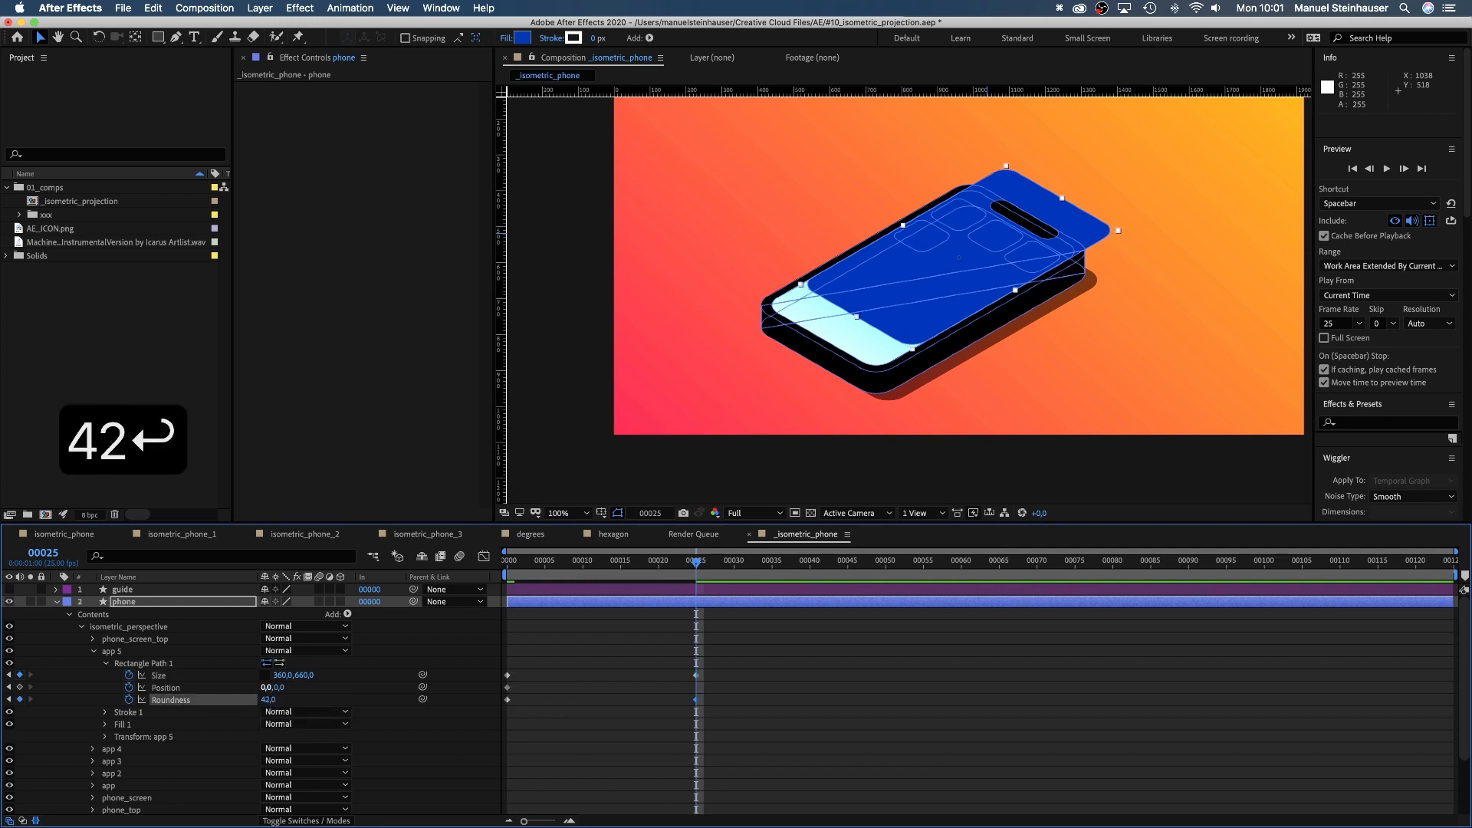
pyautogui.moveTo(343, 674); pyautogui.dragTo(391, 655)
pyautogui.press('F2')
pyautogui.write('1')
pyautogui.press('Return')
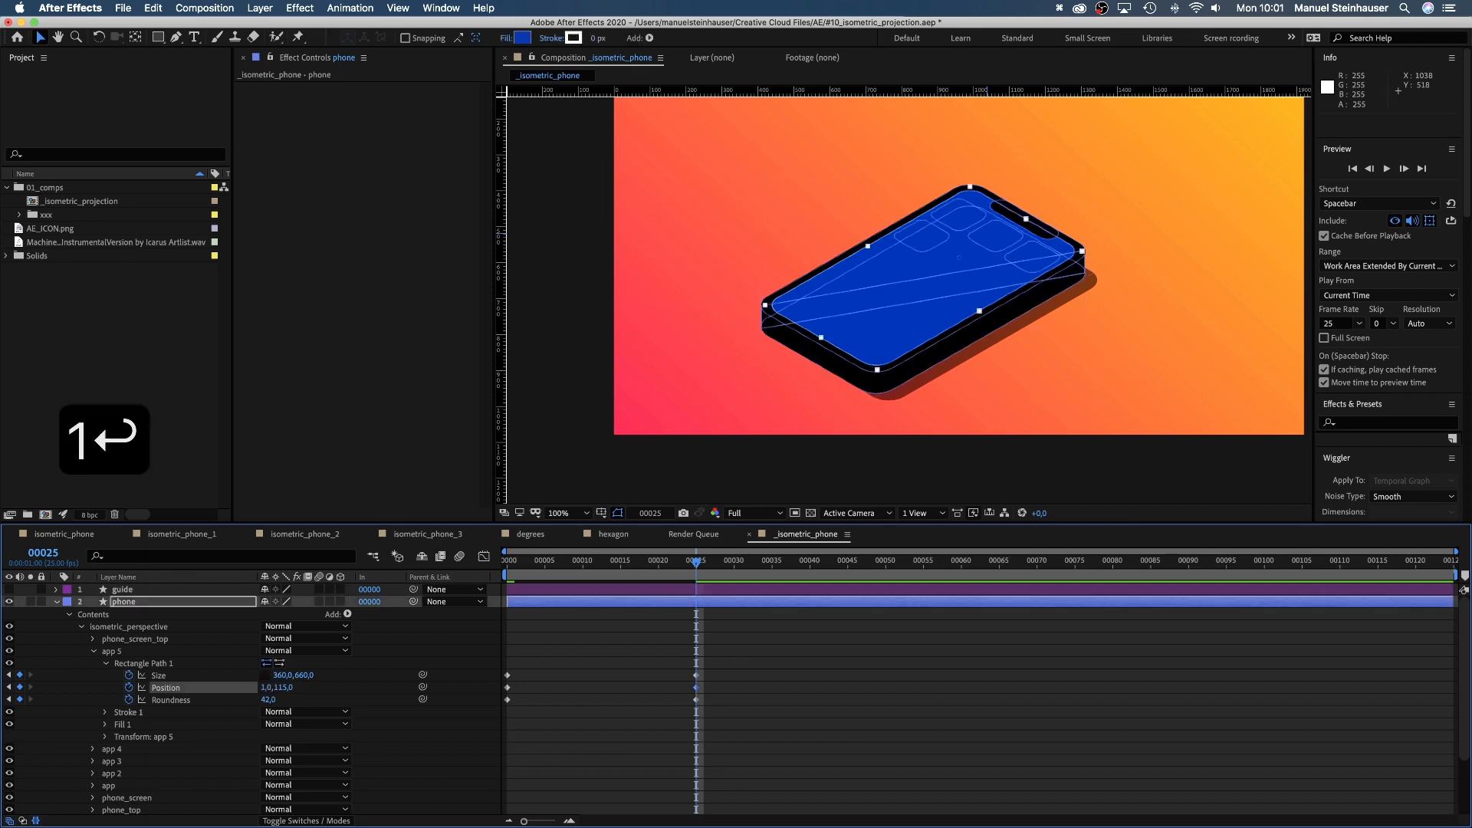
pyautogui.write('116')
pyautogui.press('Return')
# Ease the Size, Position and Roundness keyframes in the speed graph for a fast start and a long, slow finish.
pyautogui.moveTo(730, 654); pyautogui.dragTo(627, 685)
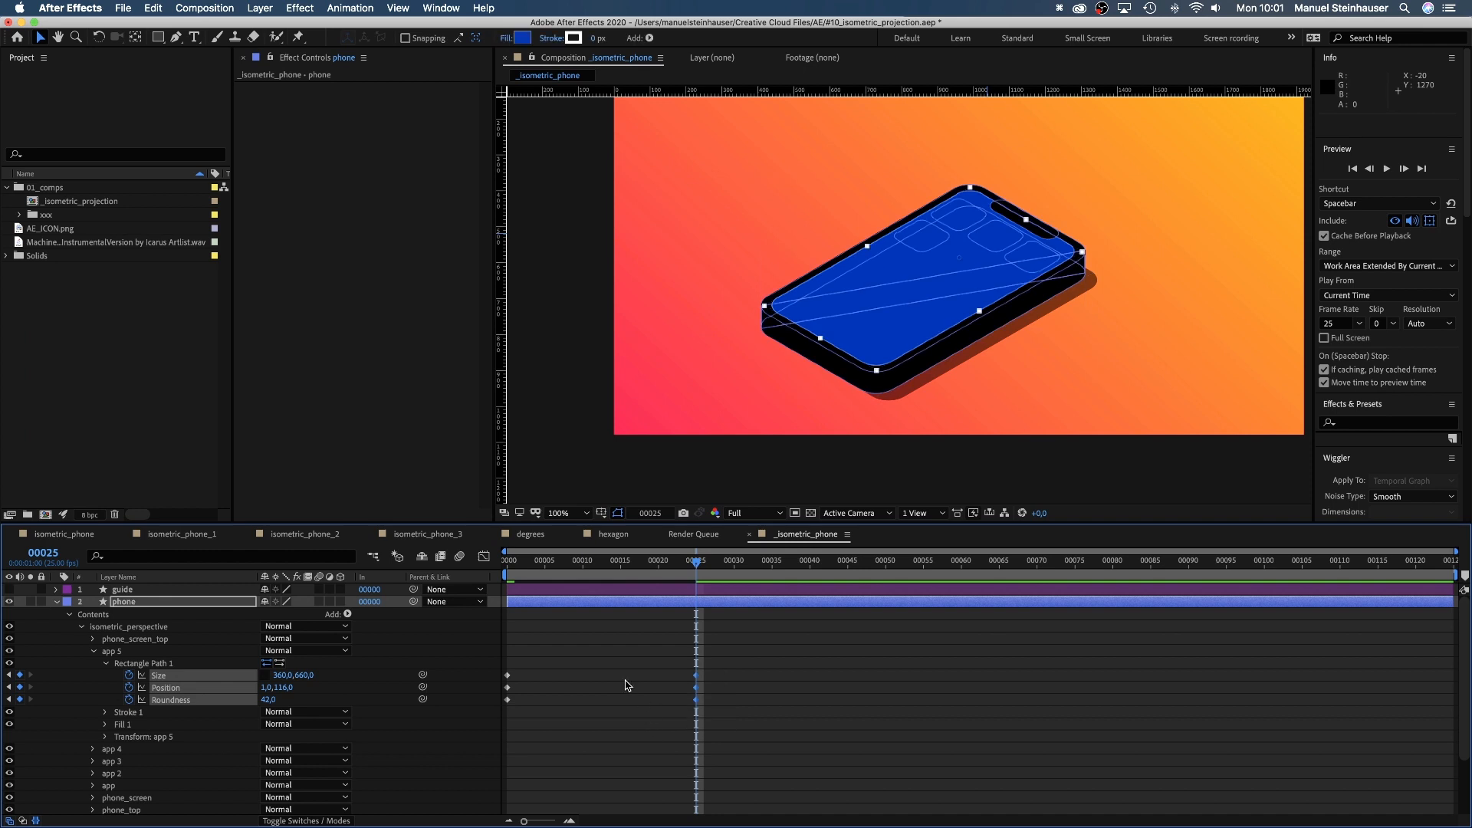
pyautogui.click(484, 559)
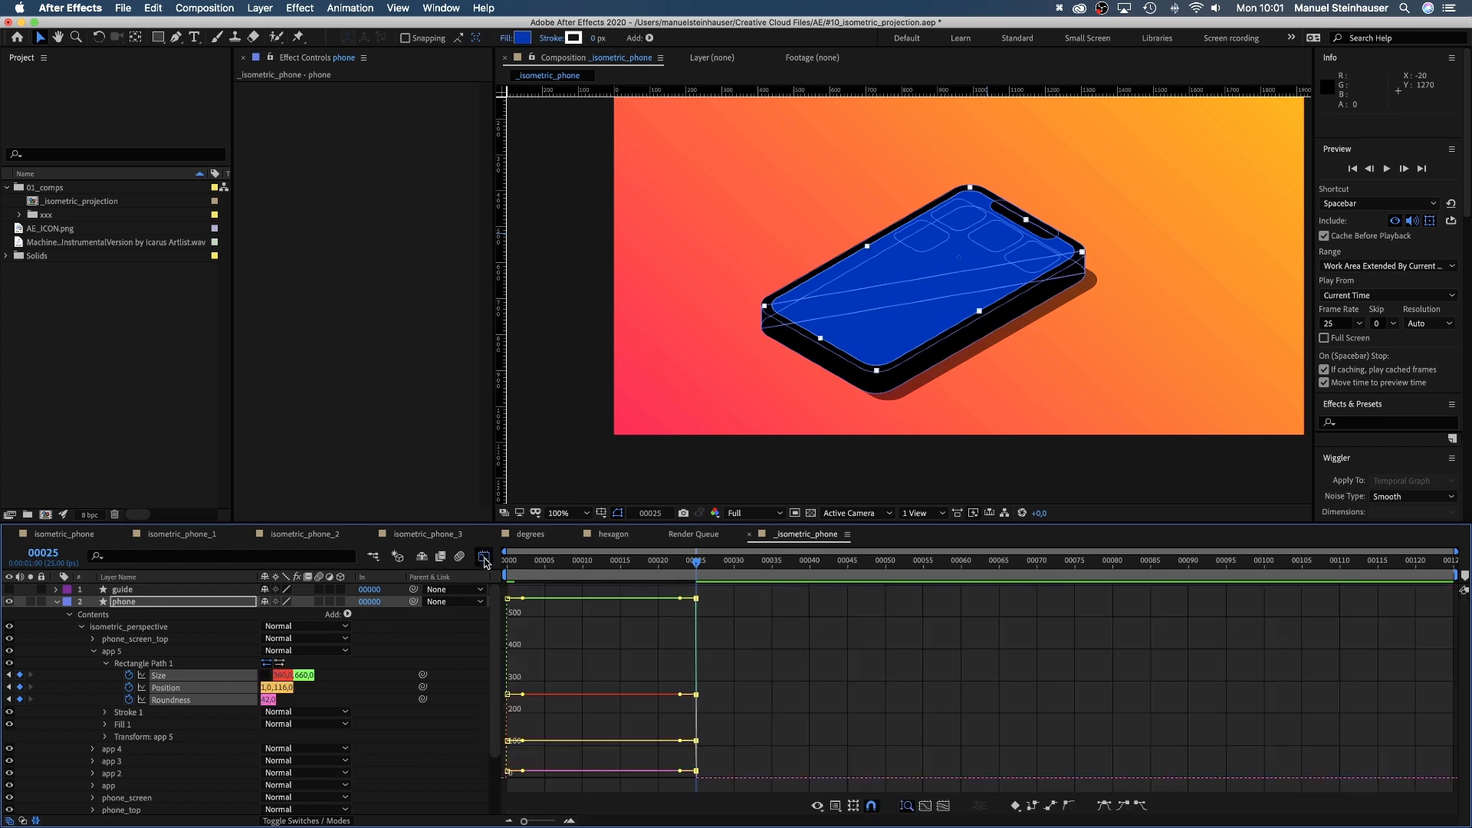
pyautogui.click(871, 806)
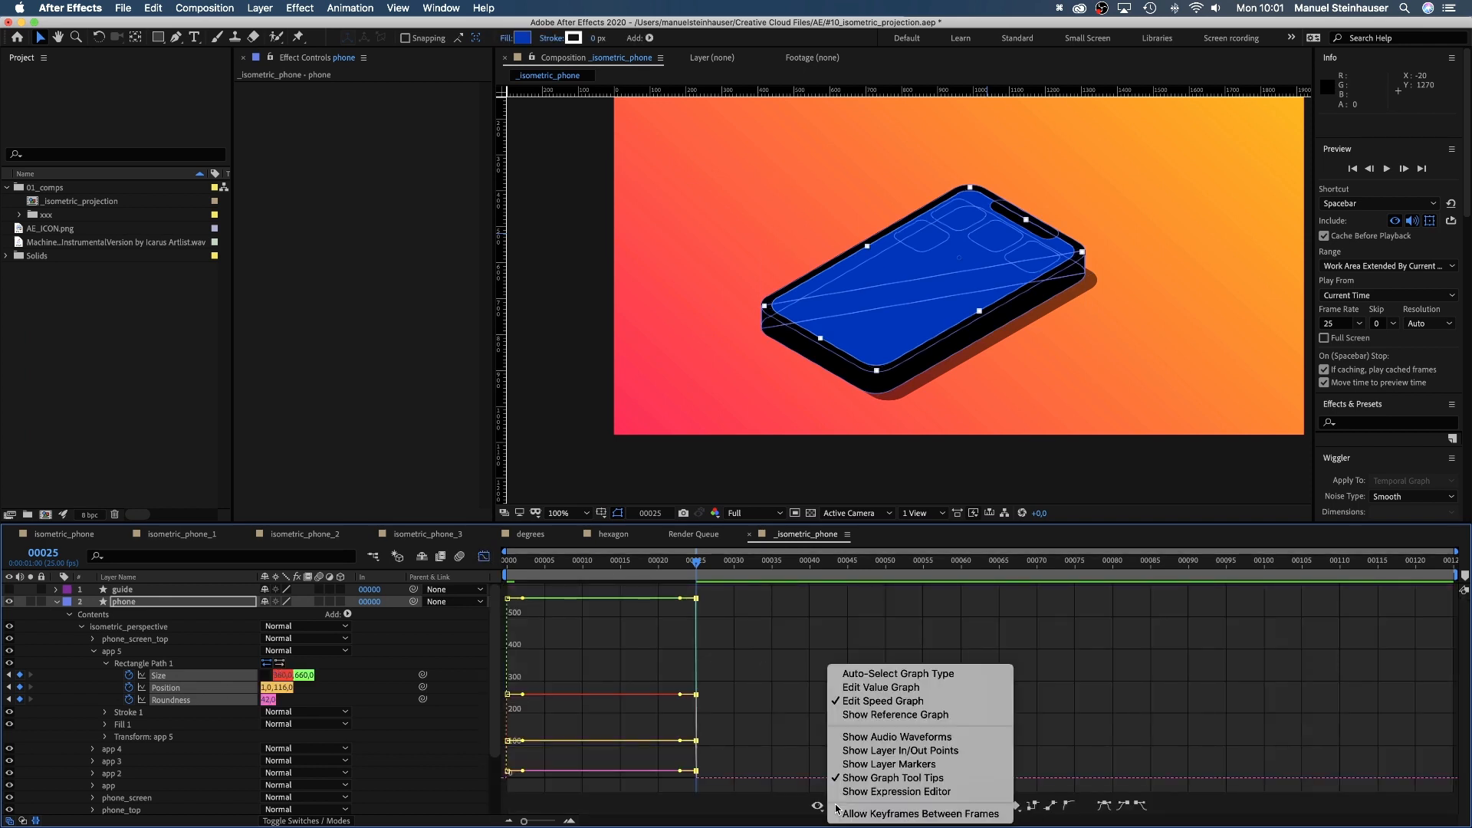
pyautogui.click(871, 702)
pyautogui.moveTo(678, 602); pyautogui.dragTo(439, 785)
pyautogui.moveTo(715, 733); pyautogui.dragTo(541, 793)
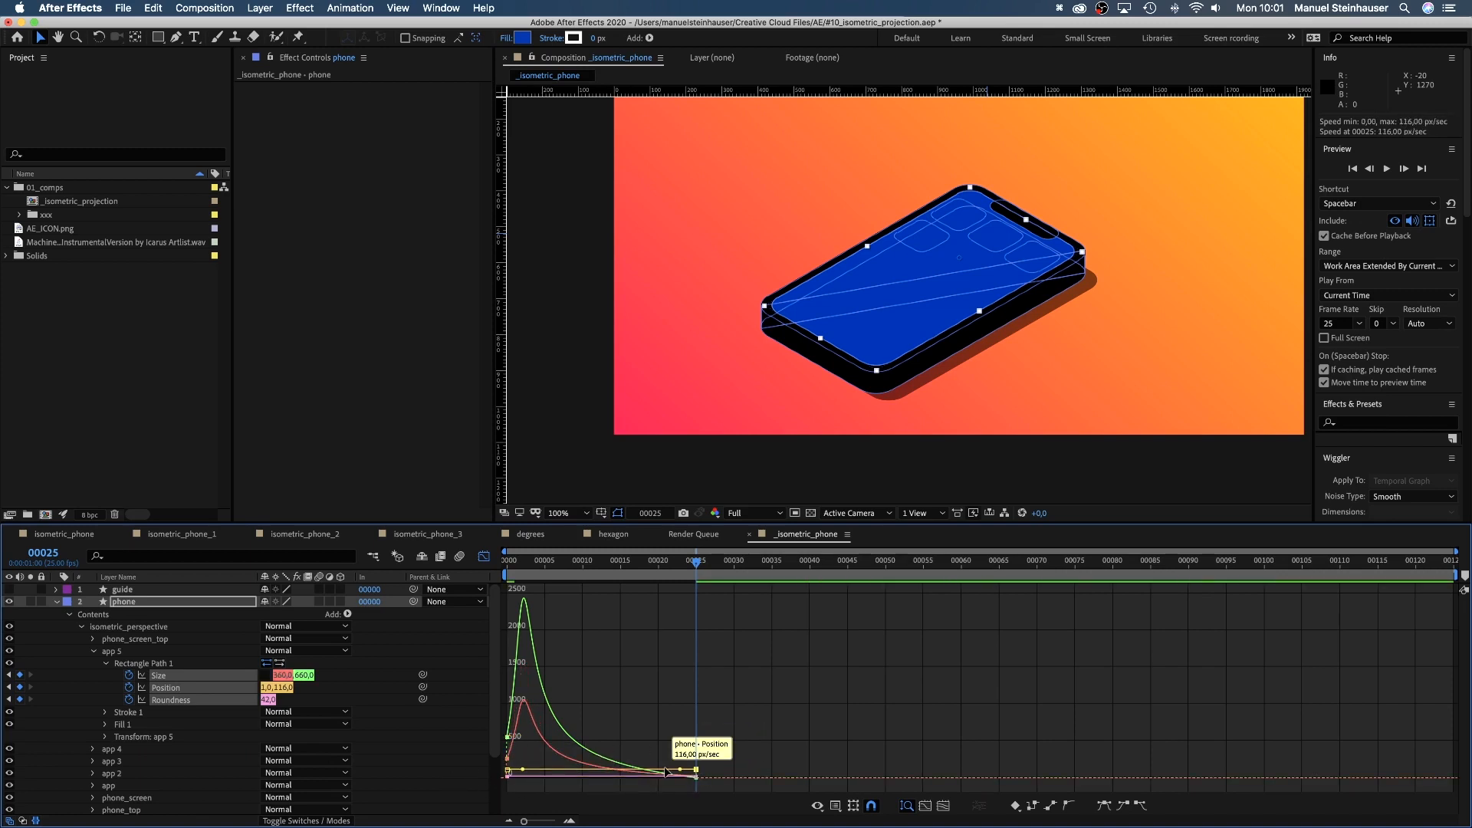
pyautogui.moveTo(681, 769); pyautogui.dragTo(452, 778)
# Play back the app-opening animation from the first frame and return to the keyframe view.
pyautogui.moveTo(694, 564); pyautogui.dragTo(503, 579)
pyautogui.click(305, 689)
pyautogui.press('space')
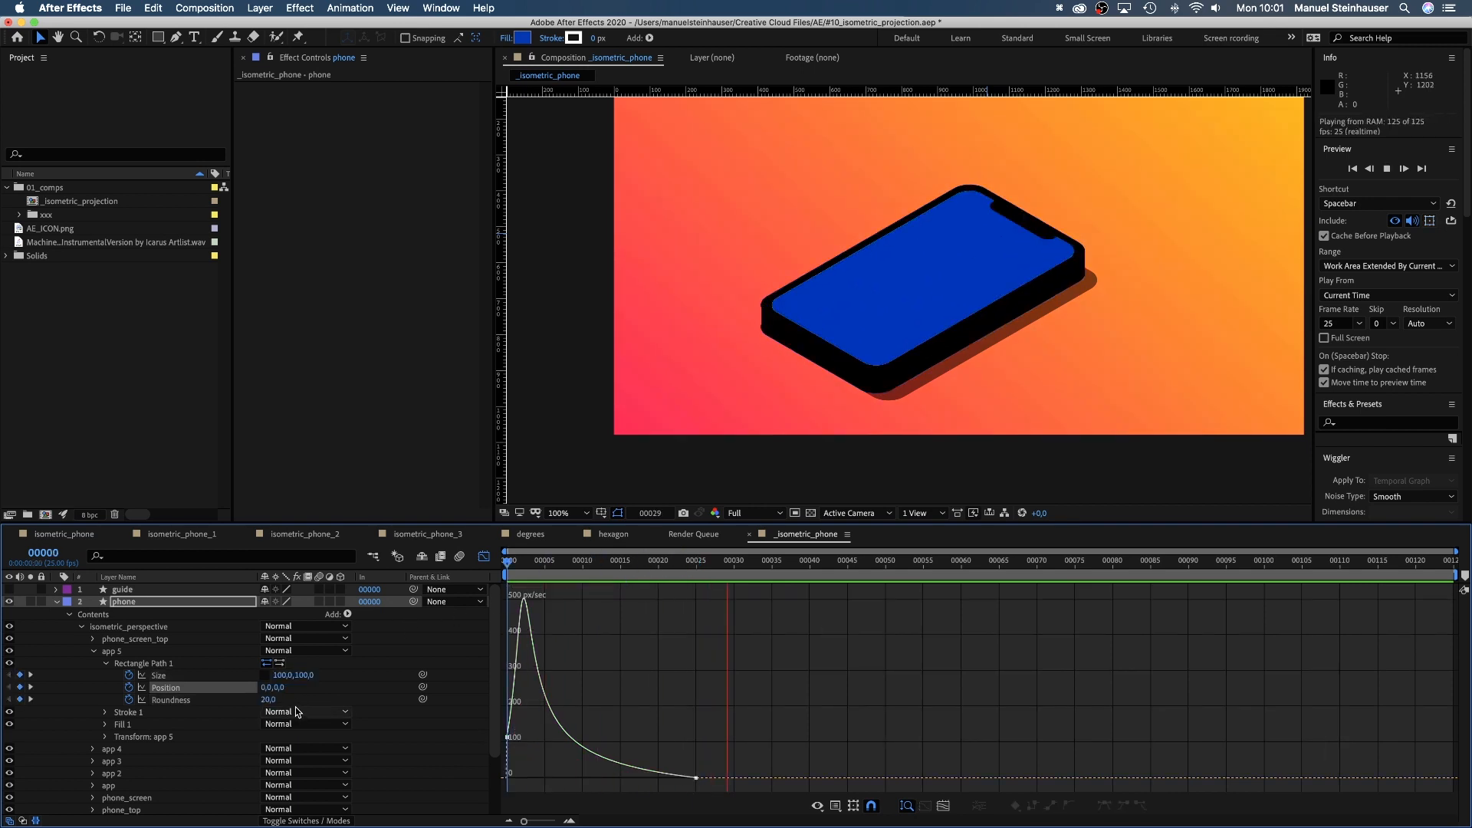
pyautogui.press('space')
pyautogui.hotkey('shift', 'F3')
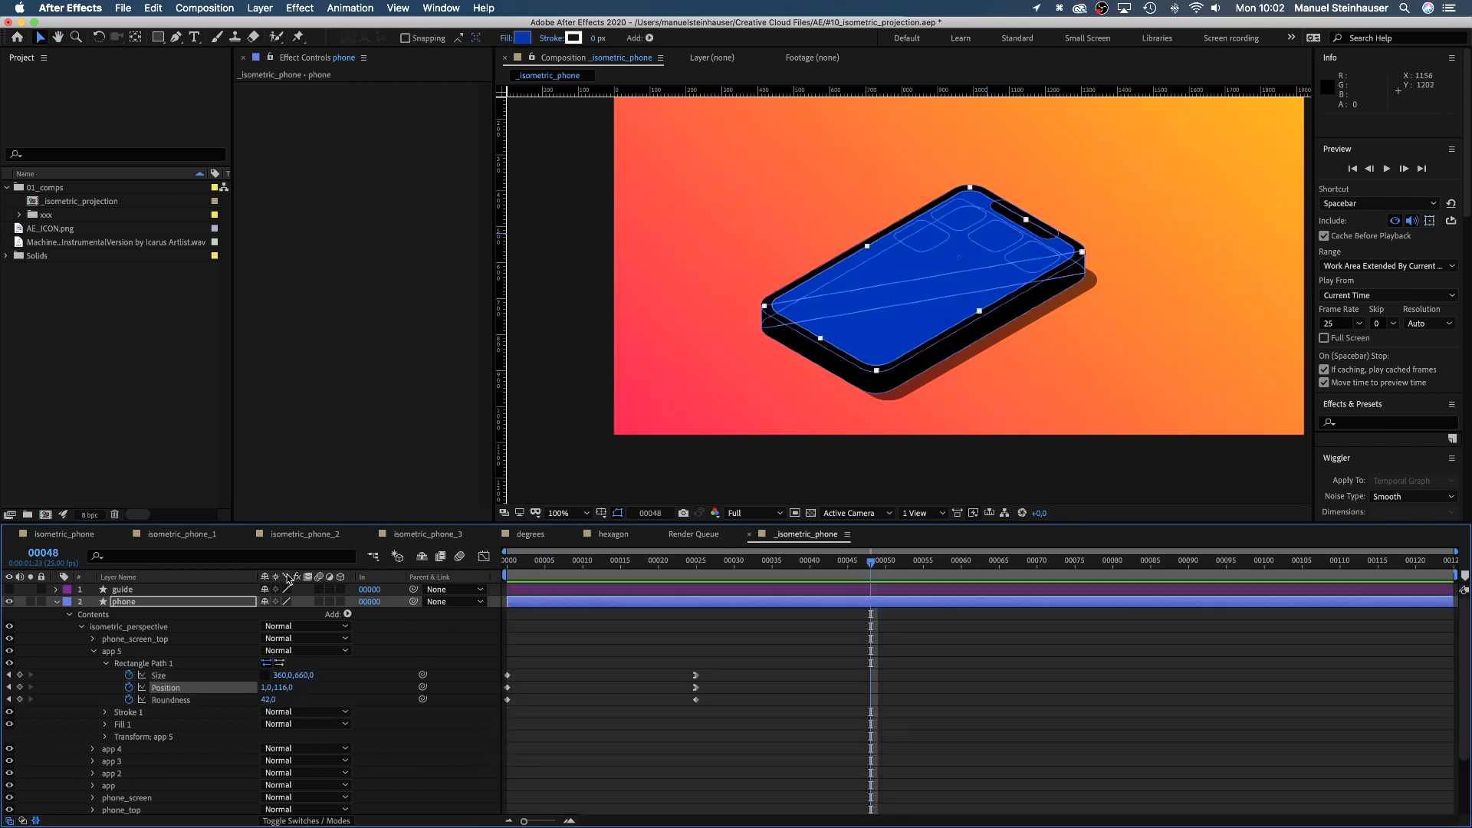
# Add a new rectangle shape to the phone layer and set its size to 310 by 110.
pyautogui.click(121, 605)
pyautogui.click(93, 652)
pyautogui.doubleClick(158, 37)
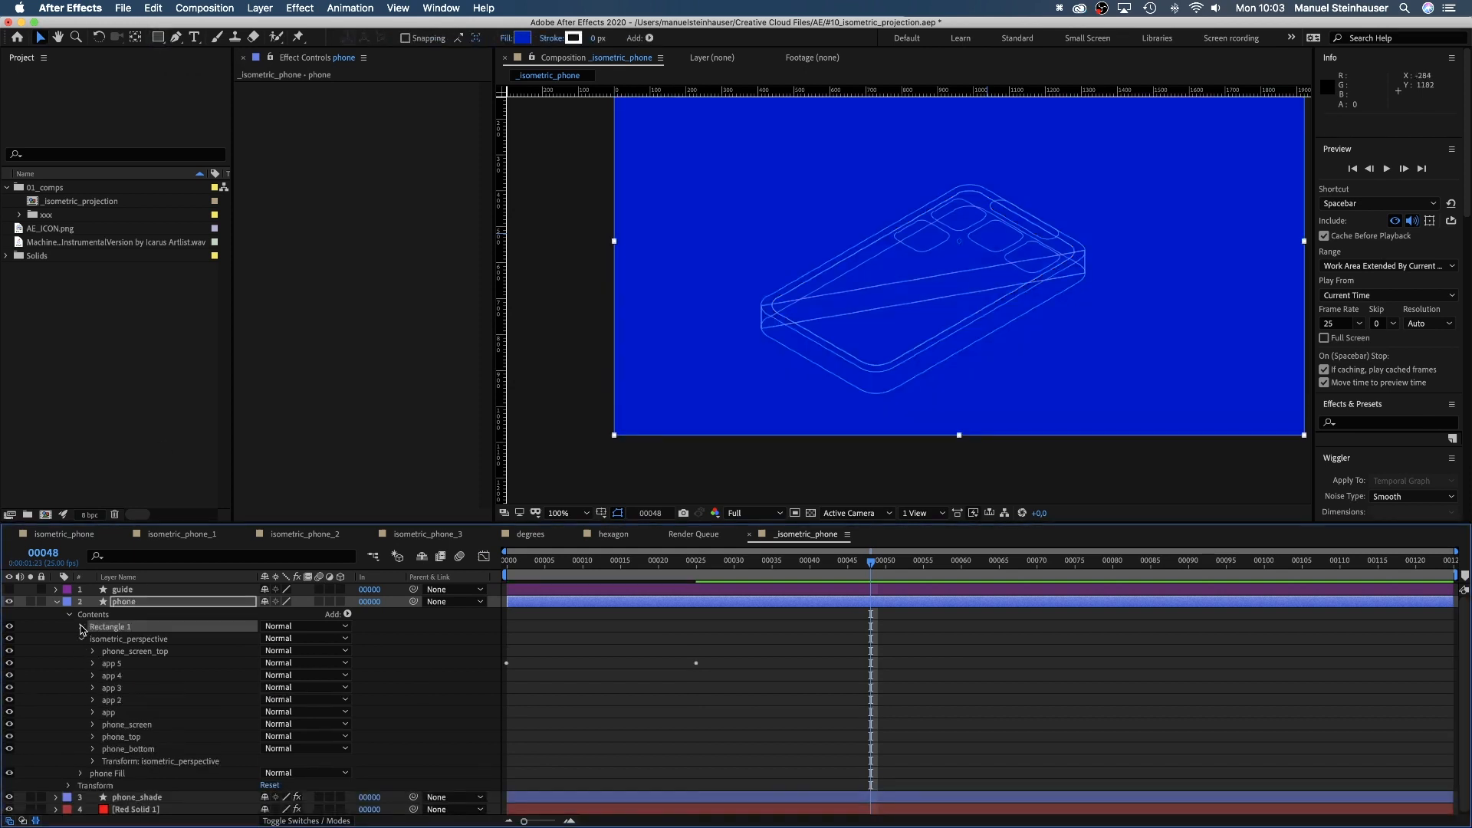
pyautogui.click(82, 627)
pyautogui.write('310')
pyautogui.press('Tab')
pyautogui.write('110')
pyautogui.press('Return')
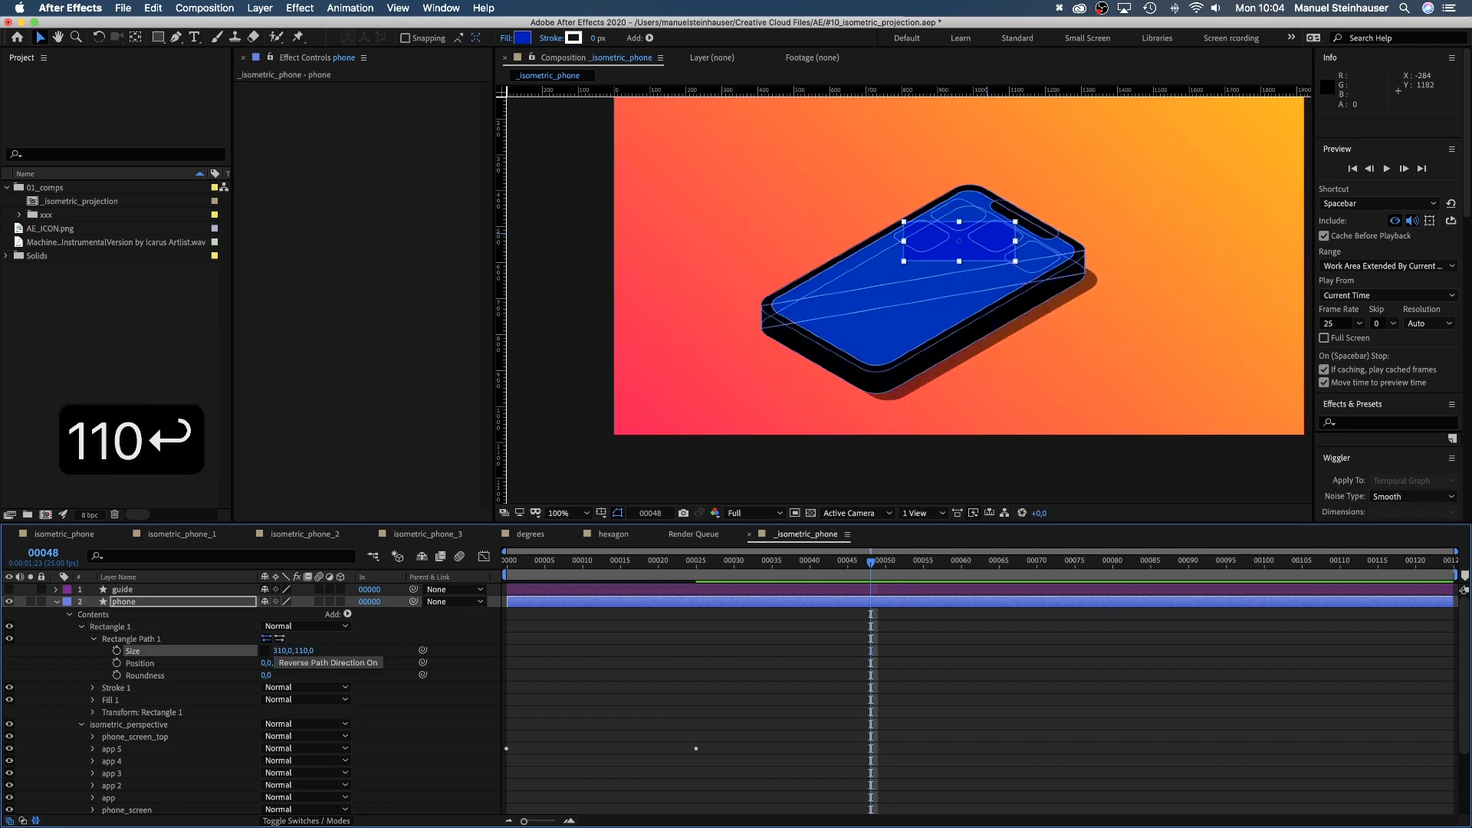
# Change the new rectangle's fill color to light blue (00C3FB).
pyautogui.click(519, 41)
pyautogui.moveTo(593, 435); pyautogui.dragTo(639, 414)
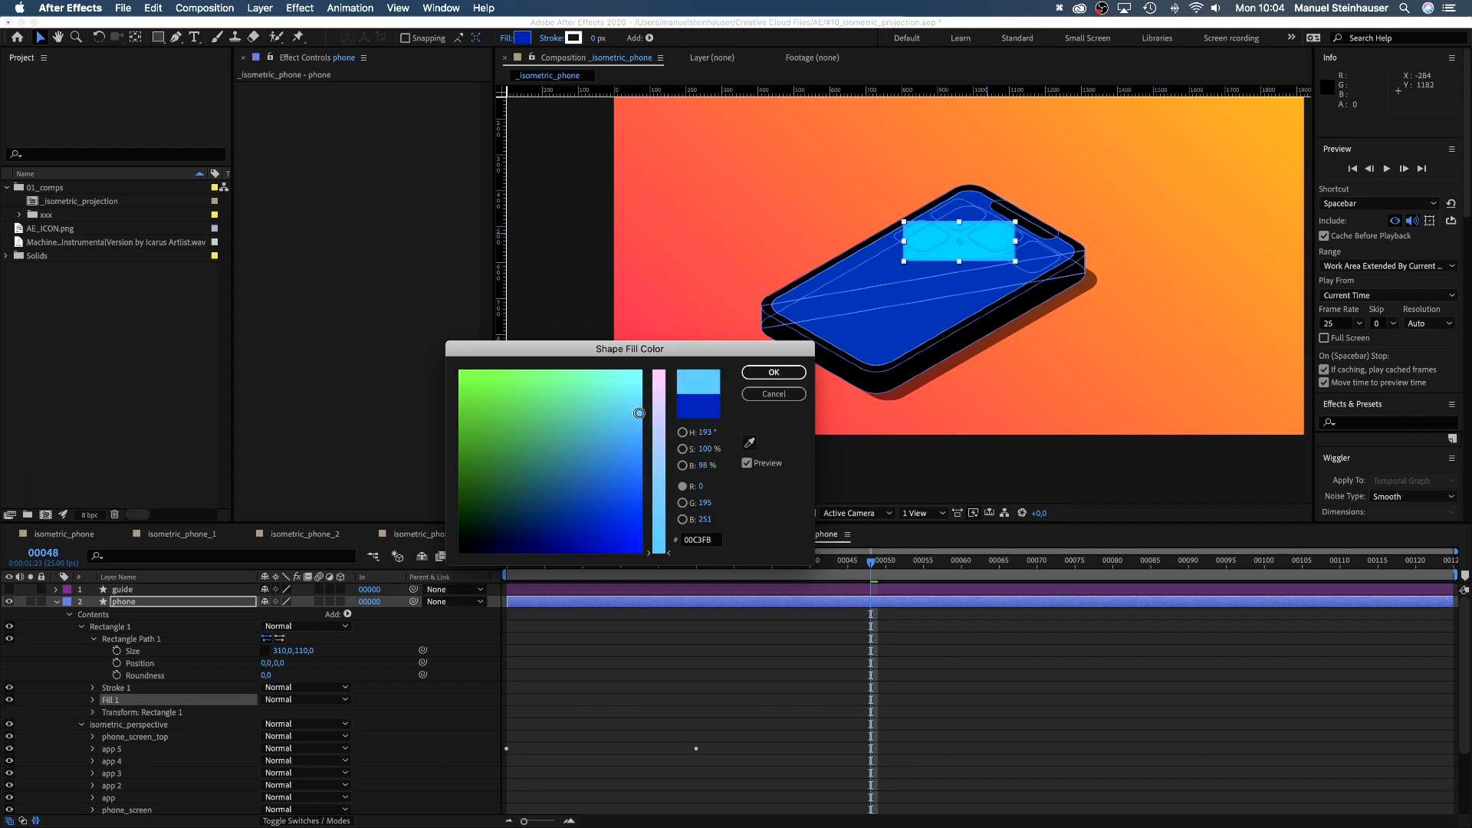
pyautogui.click(763, 374)
# Rename the Rectangle 1 group as bar_blue and move it into isometric_perspective directly below phone_screen_top.
pyautogui.click(99, 631)
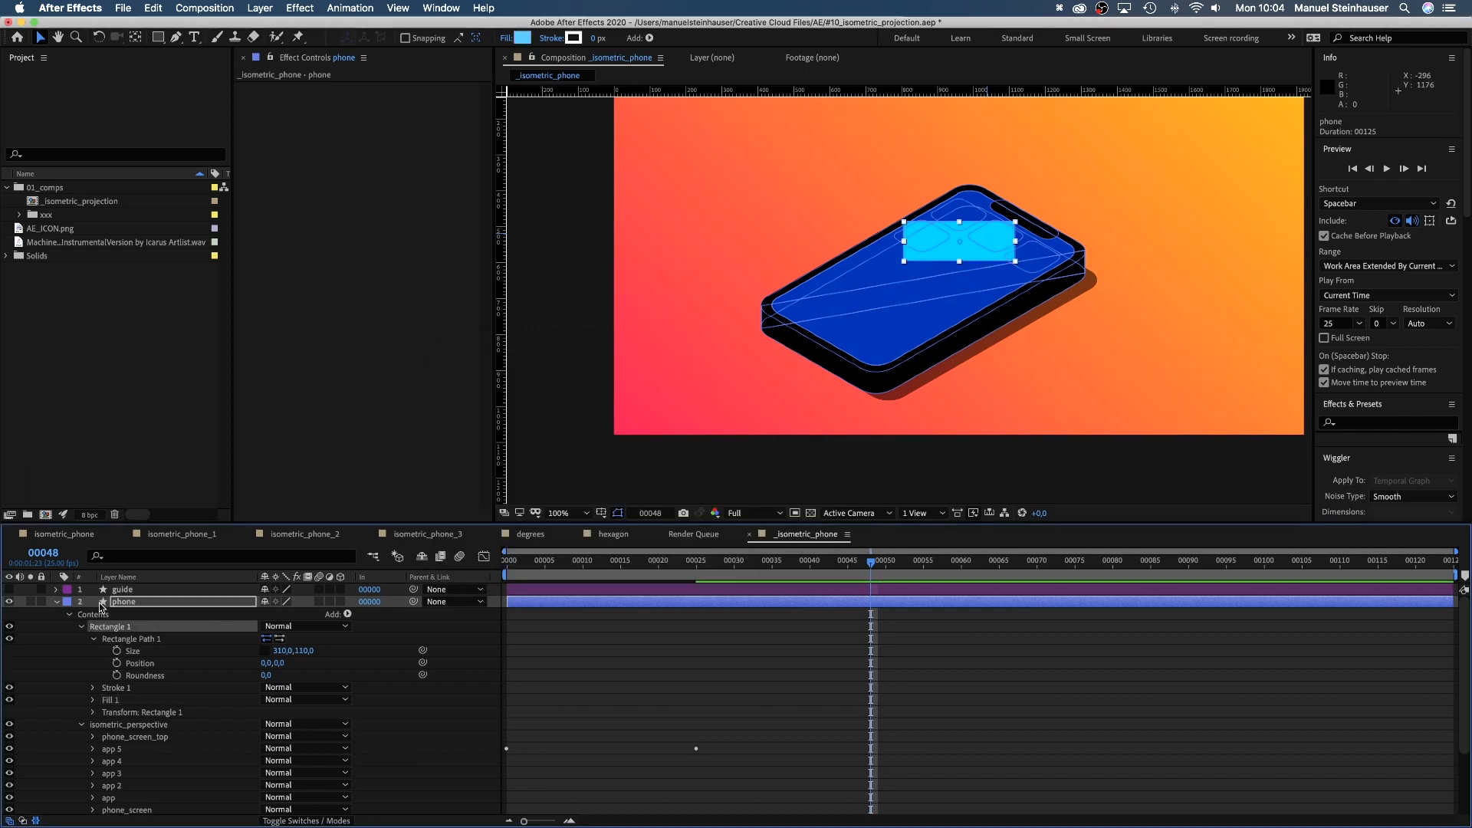
pyautogui.press('Return')
pyautogui.write('bar_blue')
pyautogui.press('Return')
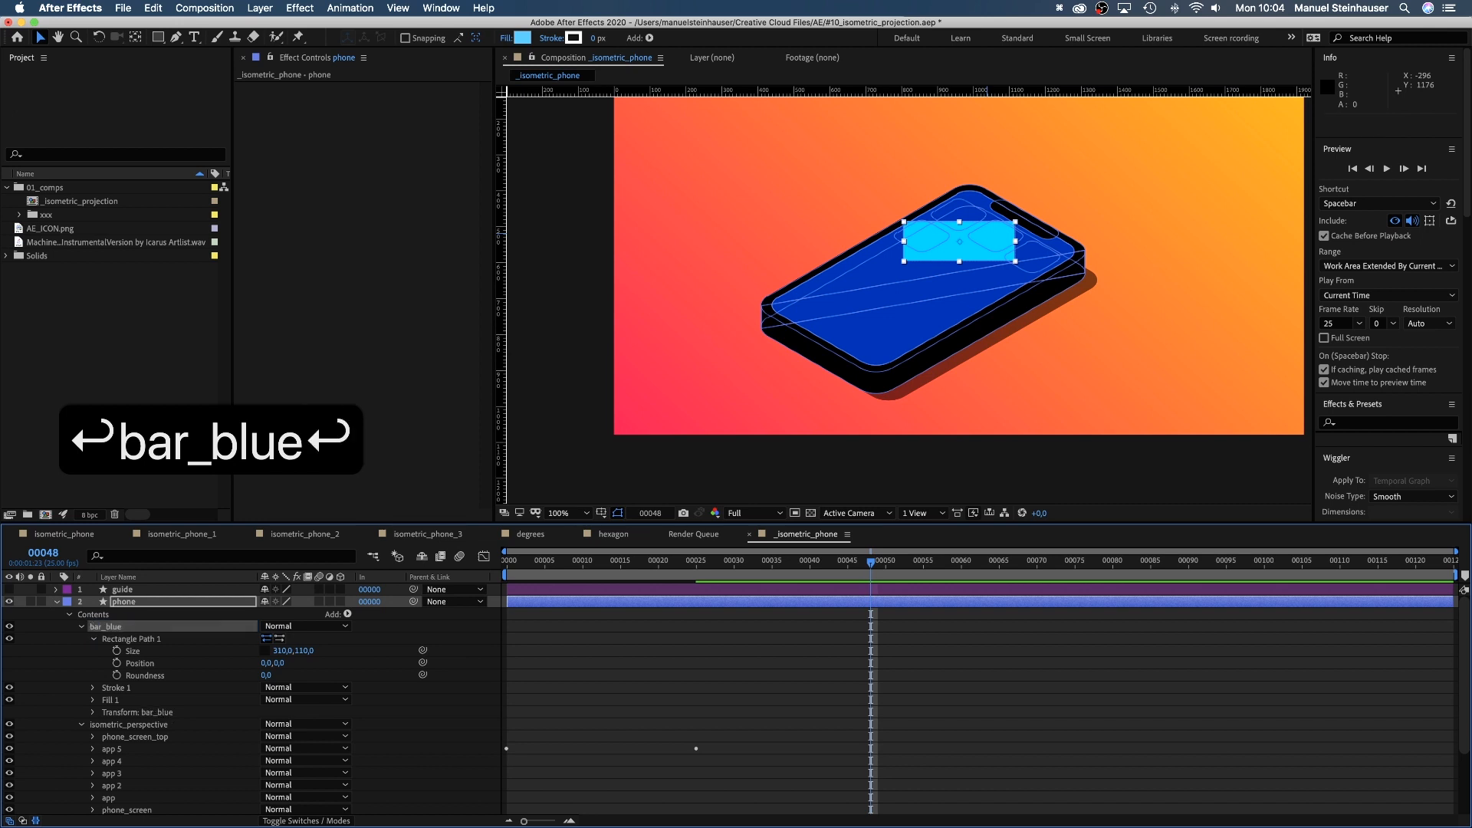
pyautogui.click(80, 627)
pyautogui.moveTo(112, 630); pyautogui.dragTo(117, 664)
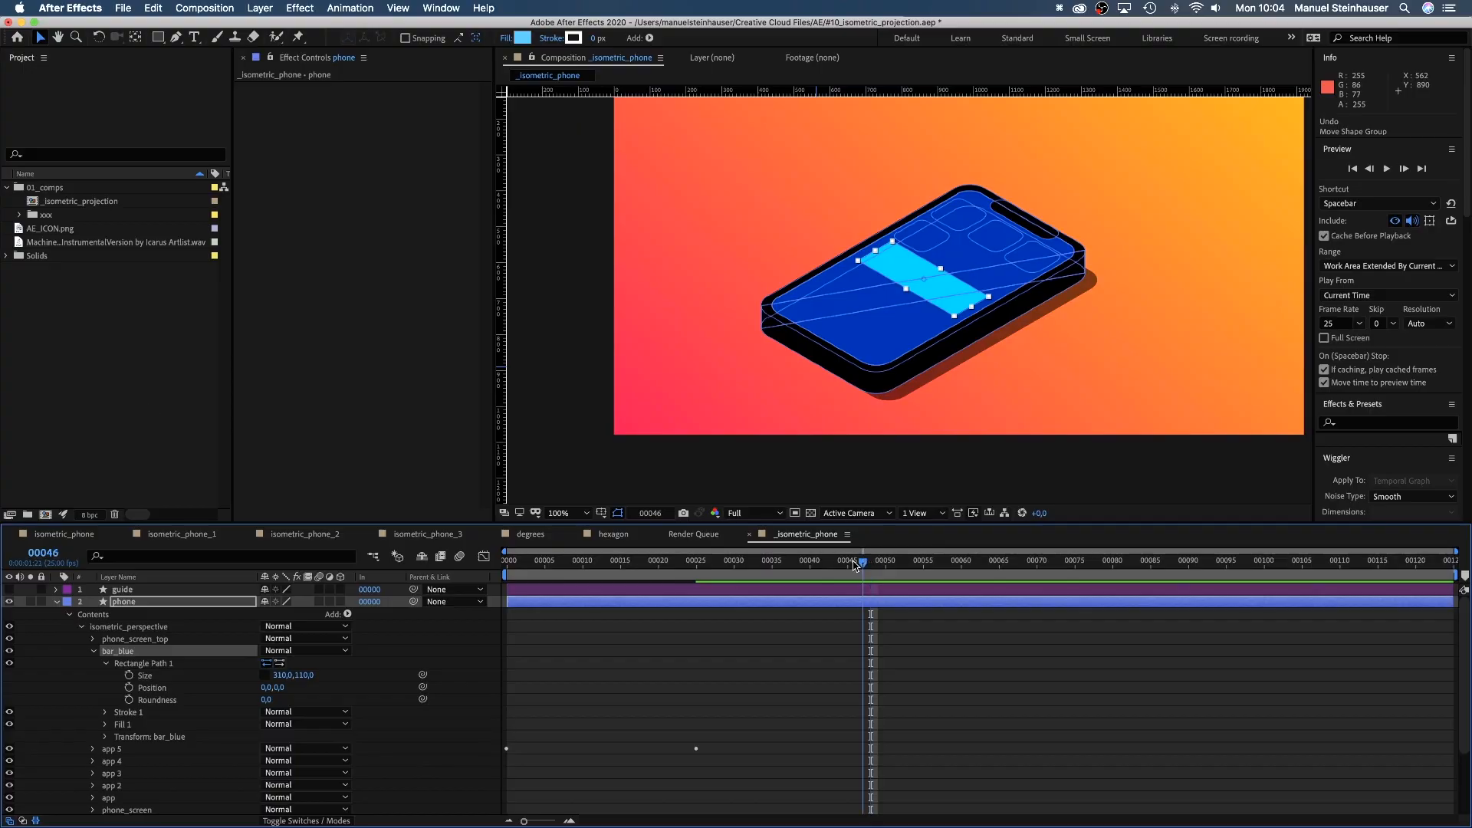
# Keyframe bar_blue's Size at about frame 36, and set its width to 0 at frame 25.
pyautogui.moveTo(855, 565); pyautogui.dragTo(698, 600)
pyautogui.click(128, 675)
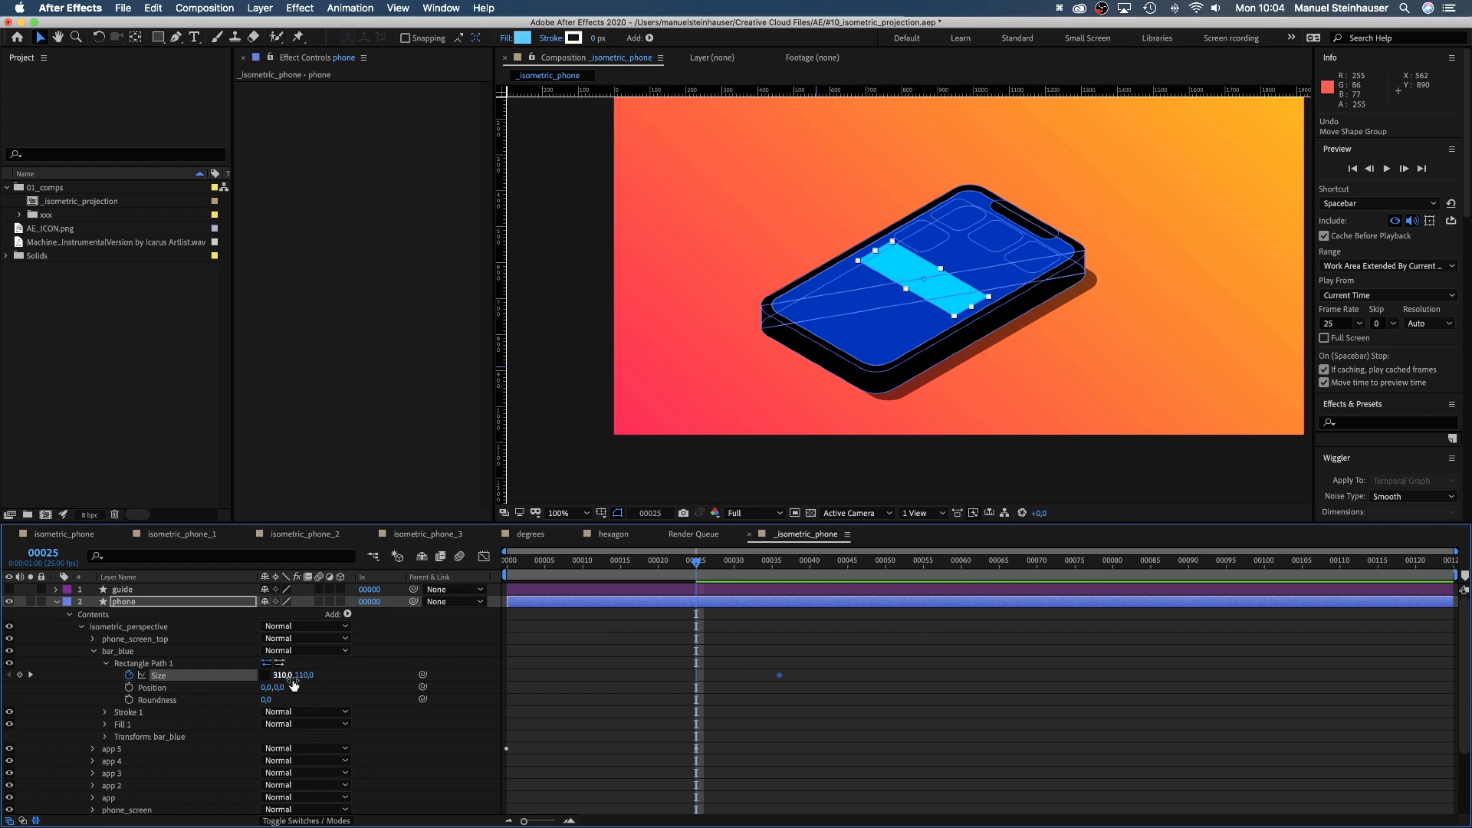
pyautogui.write('0')
pyautogui.press('Return')
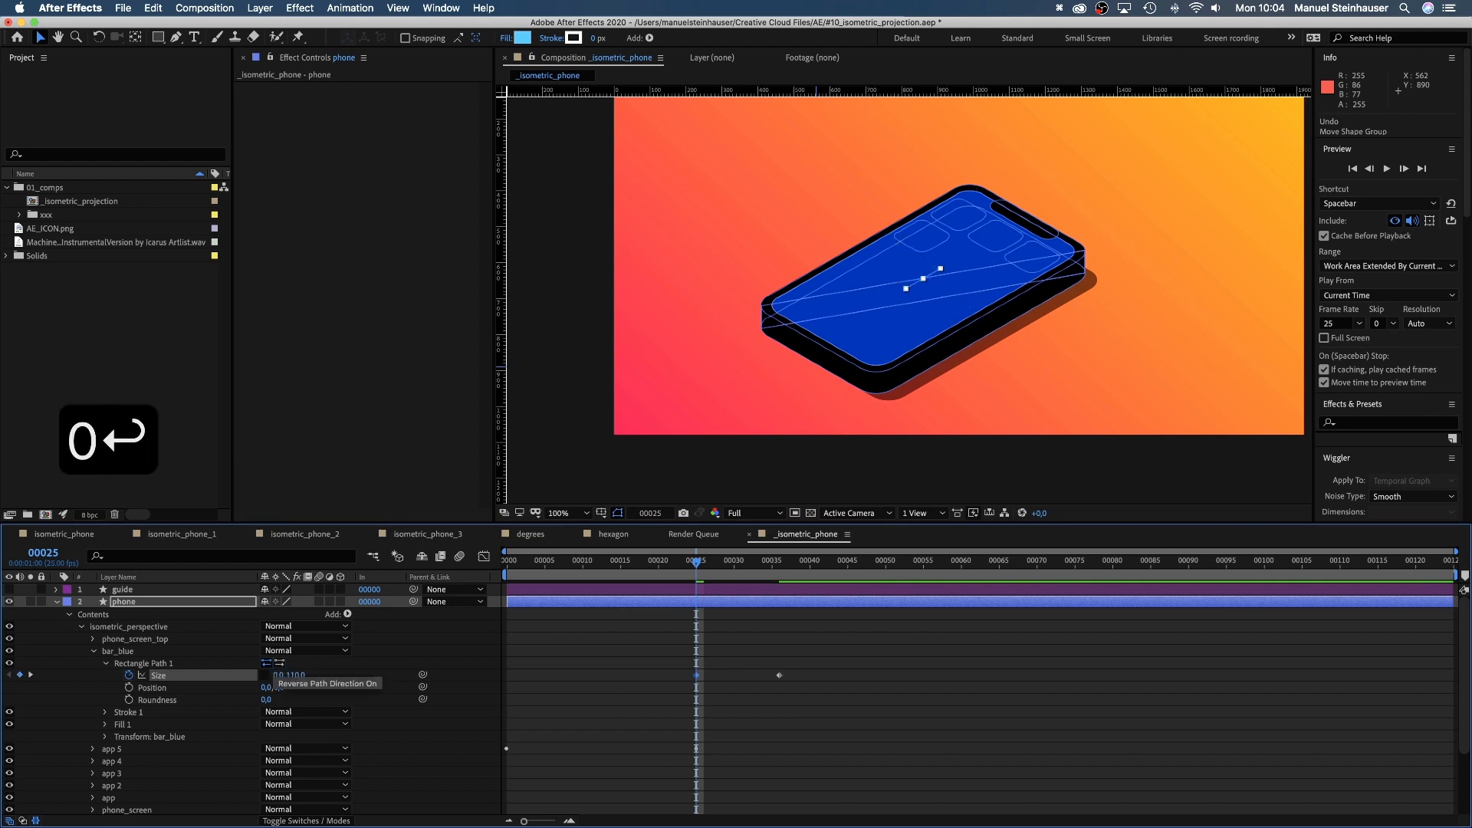
# Ease bar_blue's Size animation so that it starts fast and slows into its end keyframe, and preview it.
pyautogui.moveTo(801, 658); pyautogui.dragTo(776, 682)
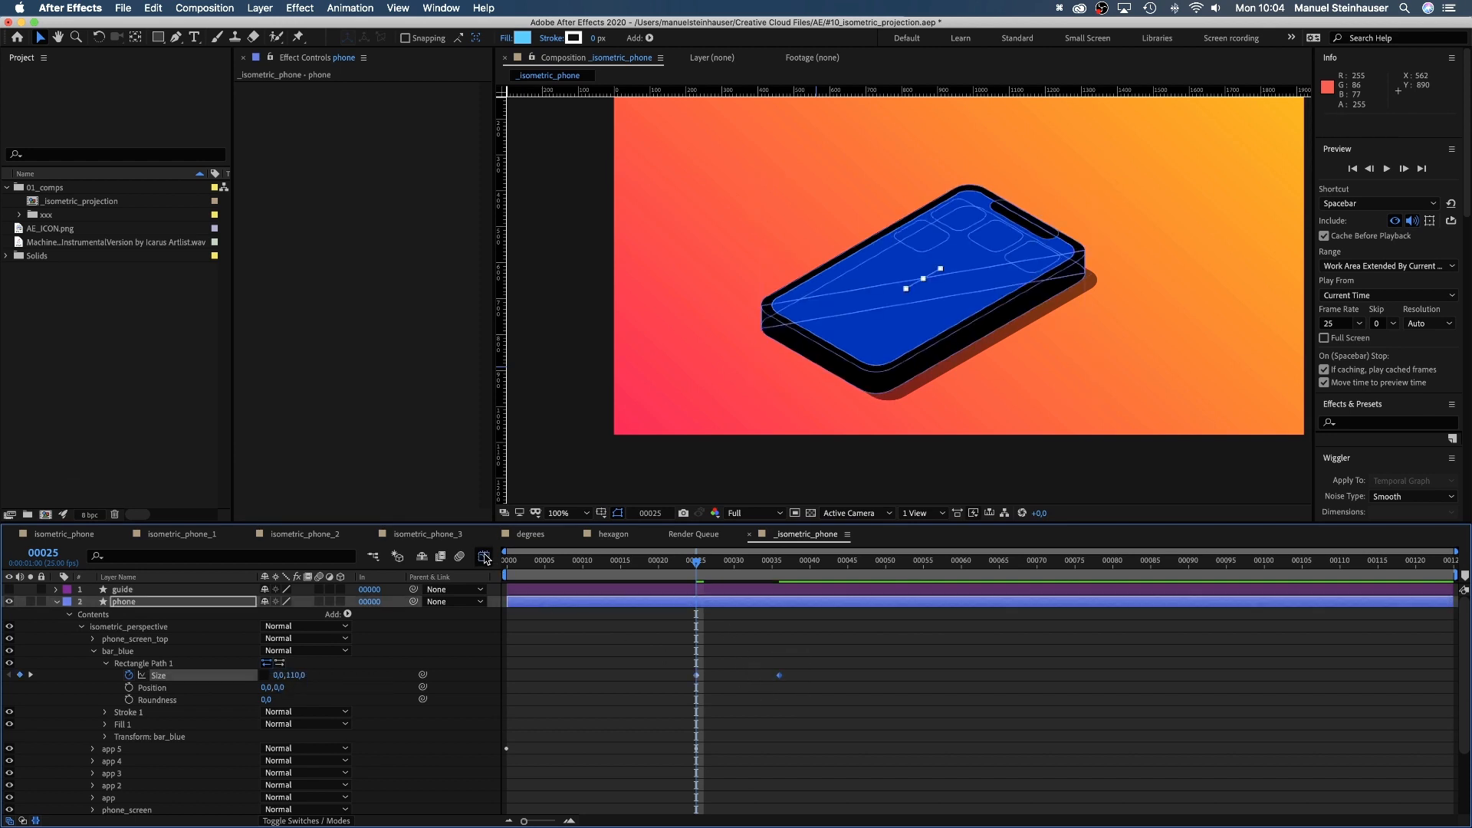
pyautogui.click(484, 557)
pyautogui.moveTo(774, 599); pyautogui.dragTo(511, 700)
pyautogui.click(482, 559)
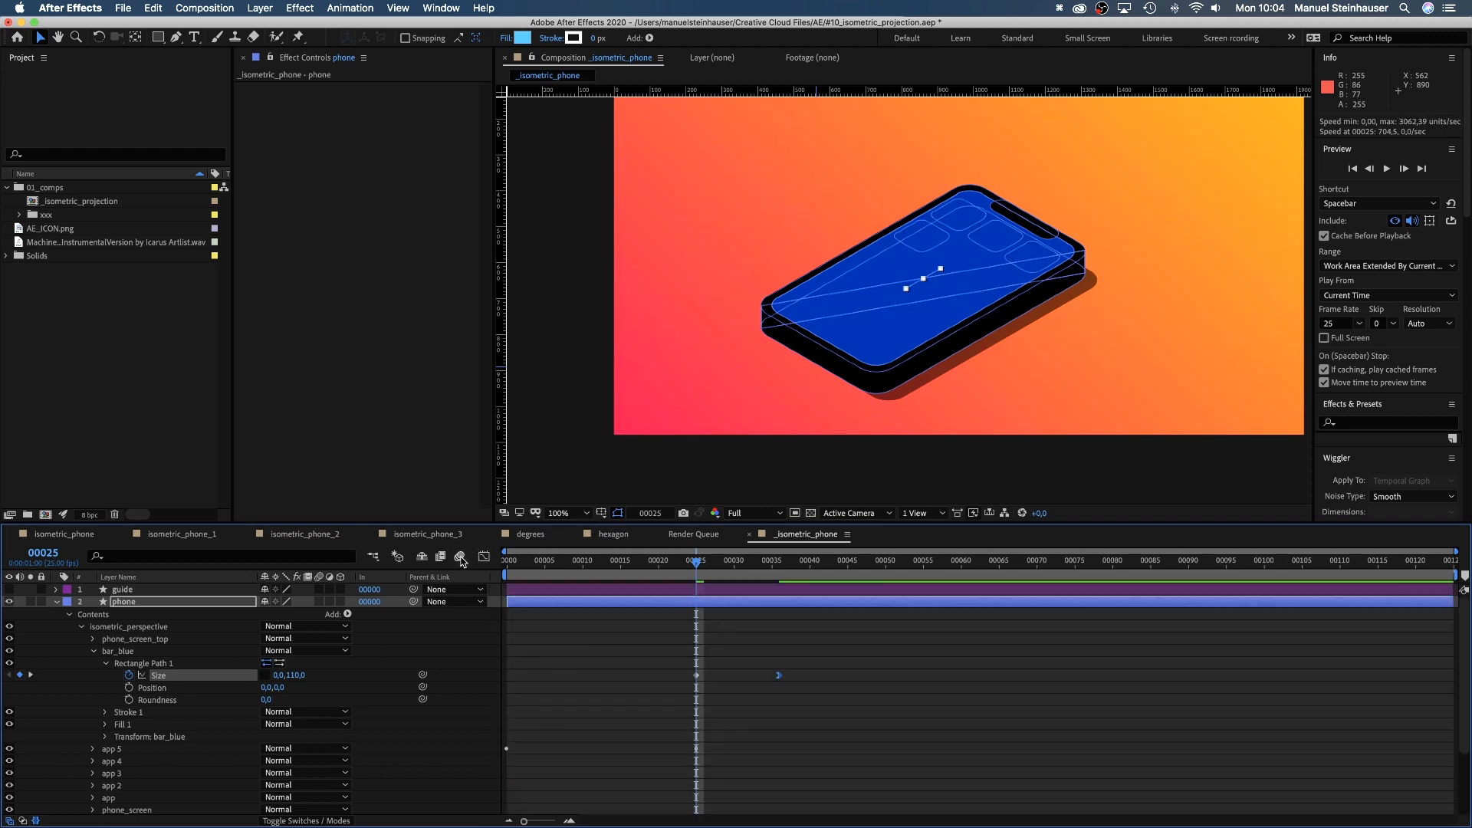
pyautogui.click(92, 651)
pyautogui.press('space')
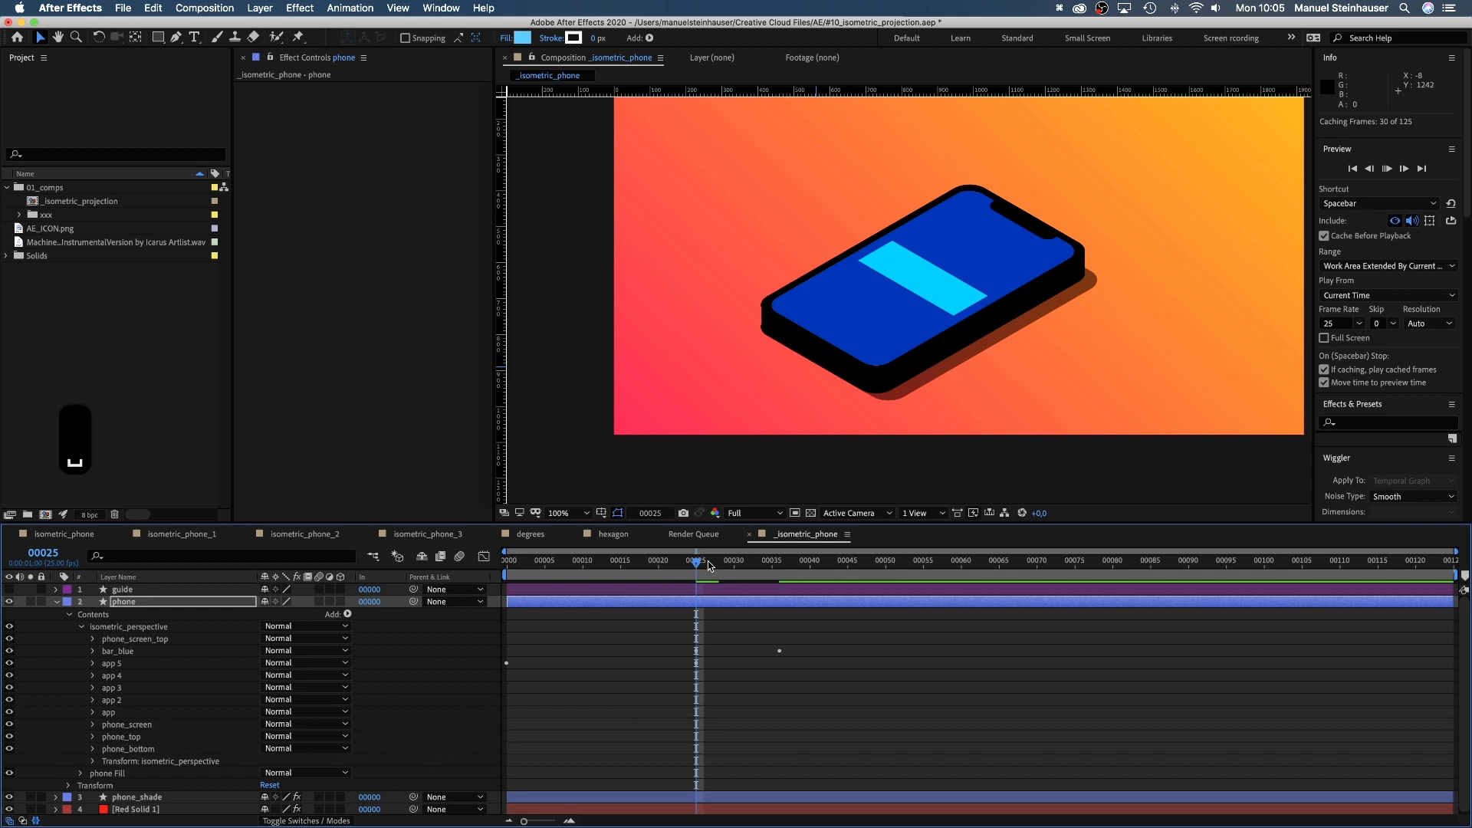
pyautogui.click(695, 562)
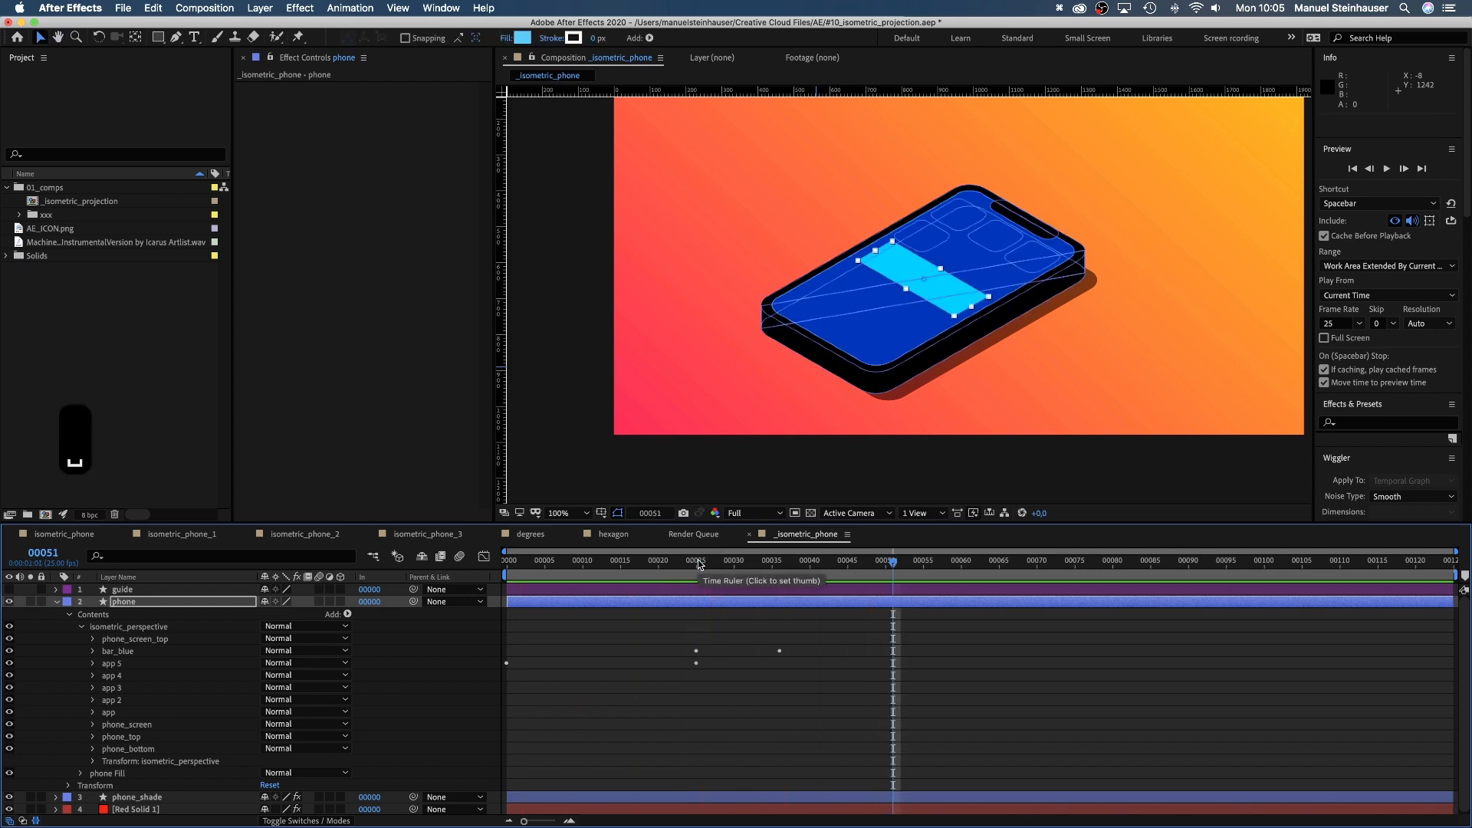
# Duplicate bar_blue twice at frame 36 and place the copies on either side of the original along the phone screen.
pyautogui.click(114, 652)
pyautogui.moveTo(727, 565); pyautogui.dragTo(779, 562)
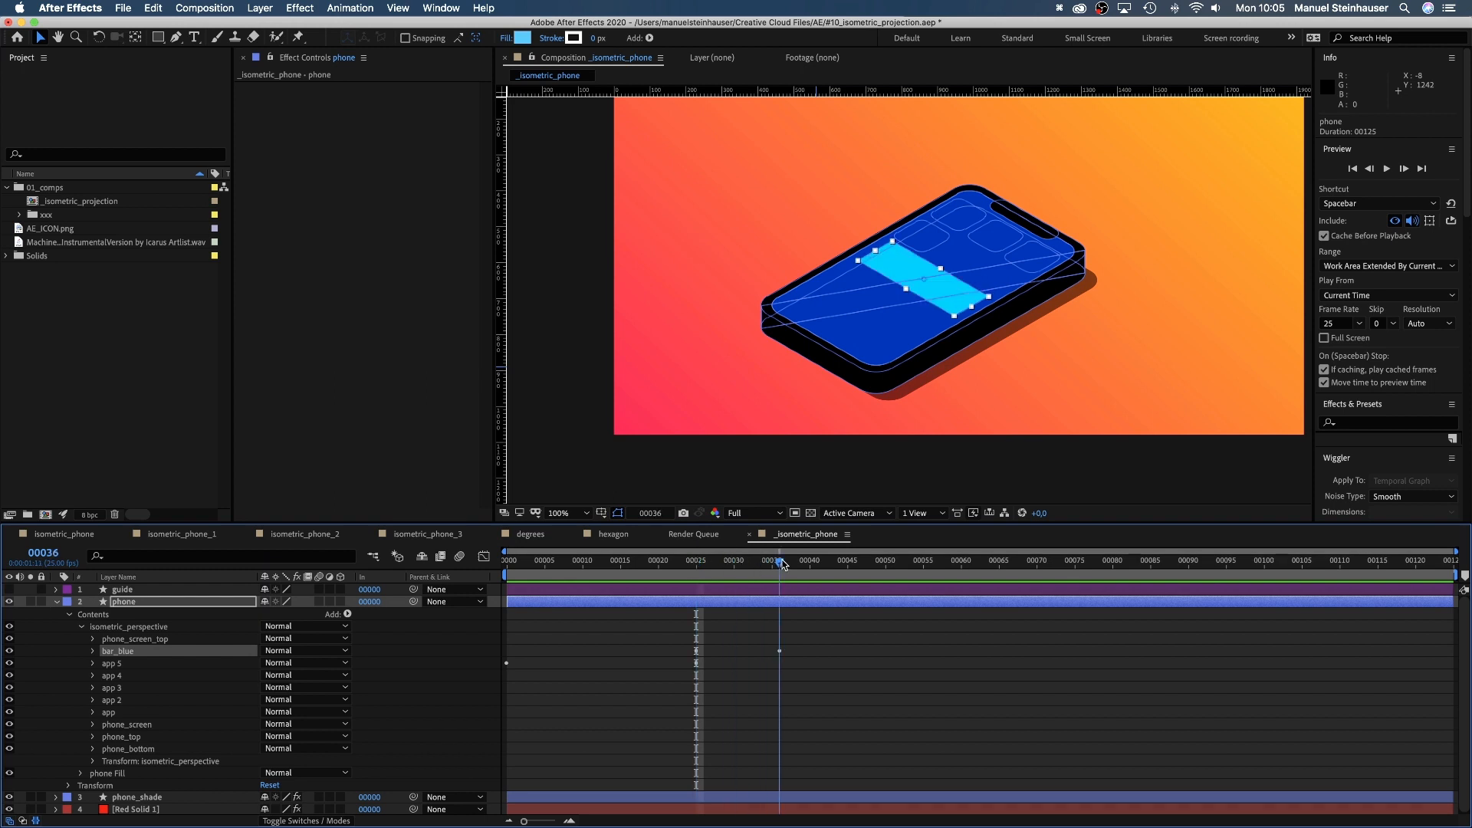
pyautogui.moveTo(959, 294); pyautogui.dragTo(989, 261)
pyautogui.press('super+d')
pyautogui.press('super+d')
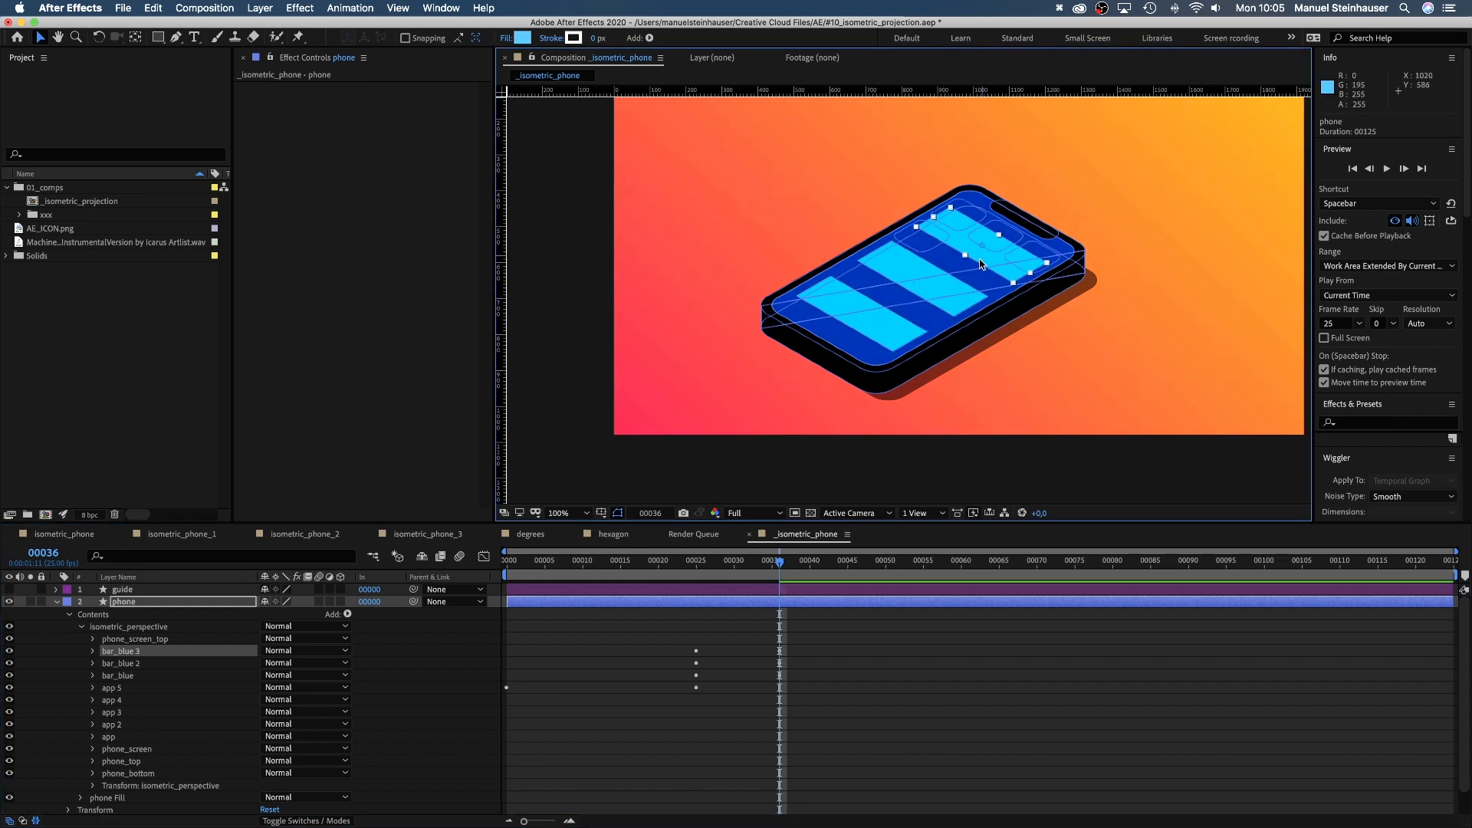
# Reveal the keyframes of the three blue bars and stagger the copies' Size keyframes by one and two frames.
pyautogui.keyDown('shift'); pyautogui.click(118, 677); pyautogui.keyUp('shift')
pyautogui.press('u')
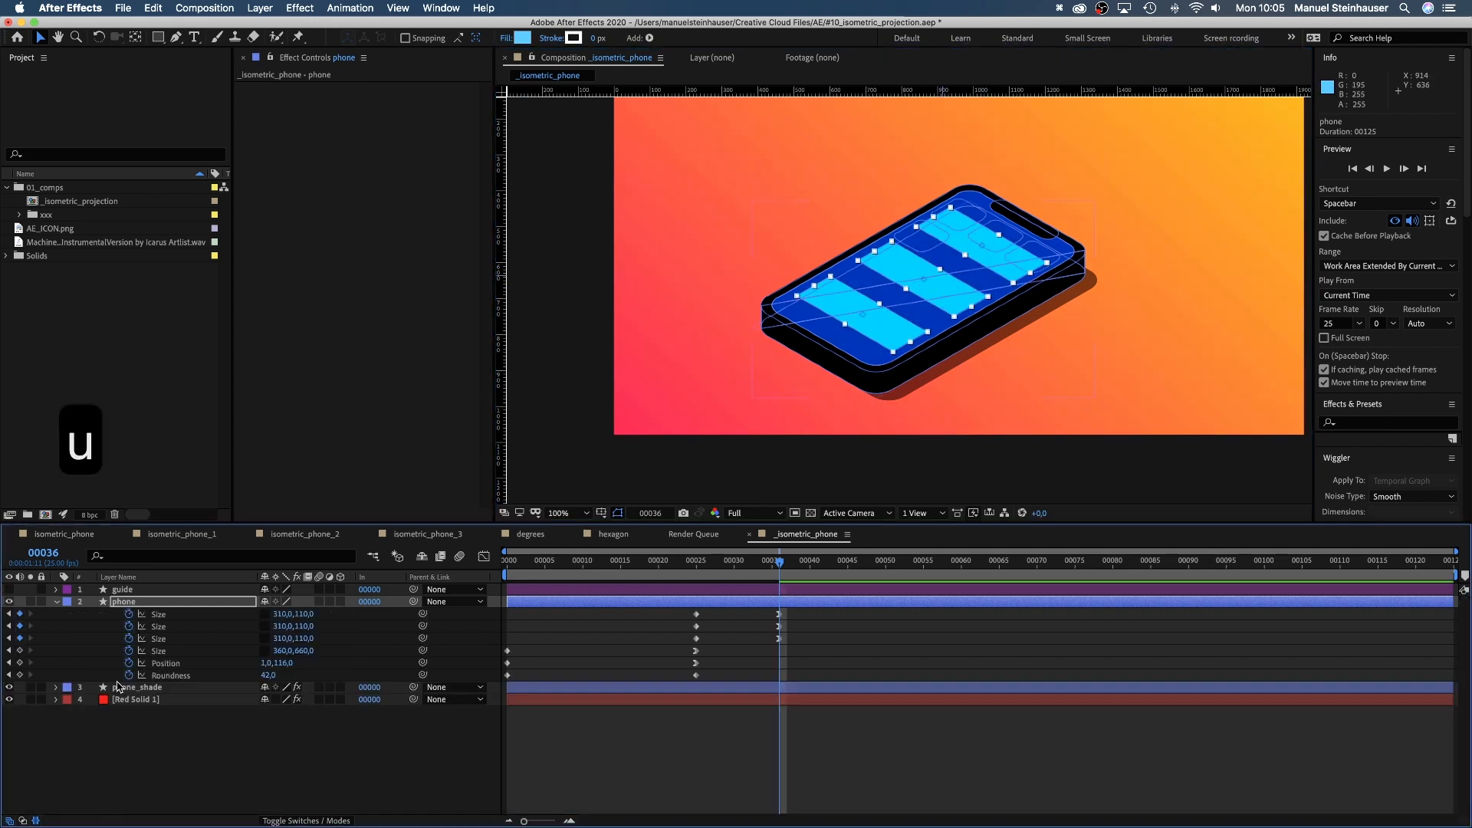
pyautogui.click(696, 626)
pyautogui.moveTo(687, 612)
pyautogui.mouseDown()
pyautogui.moveTo(797, 620)
pyautogui.moveTo(697, 614)
pyautogui.moveTo(710, 616)
pyautogui.mouseUp()
# At frame 40, draw a vertical line upward from the phone's front blue bar with the Pen tool and rename its new layer as bars.
pyautogui.moveTo(677, 567); pyautogui.dragTo(812, 567)
pyautogui.press('super+shift+a')
pyautogui.click(176, 37)
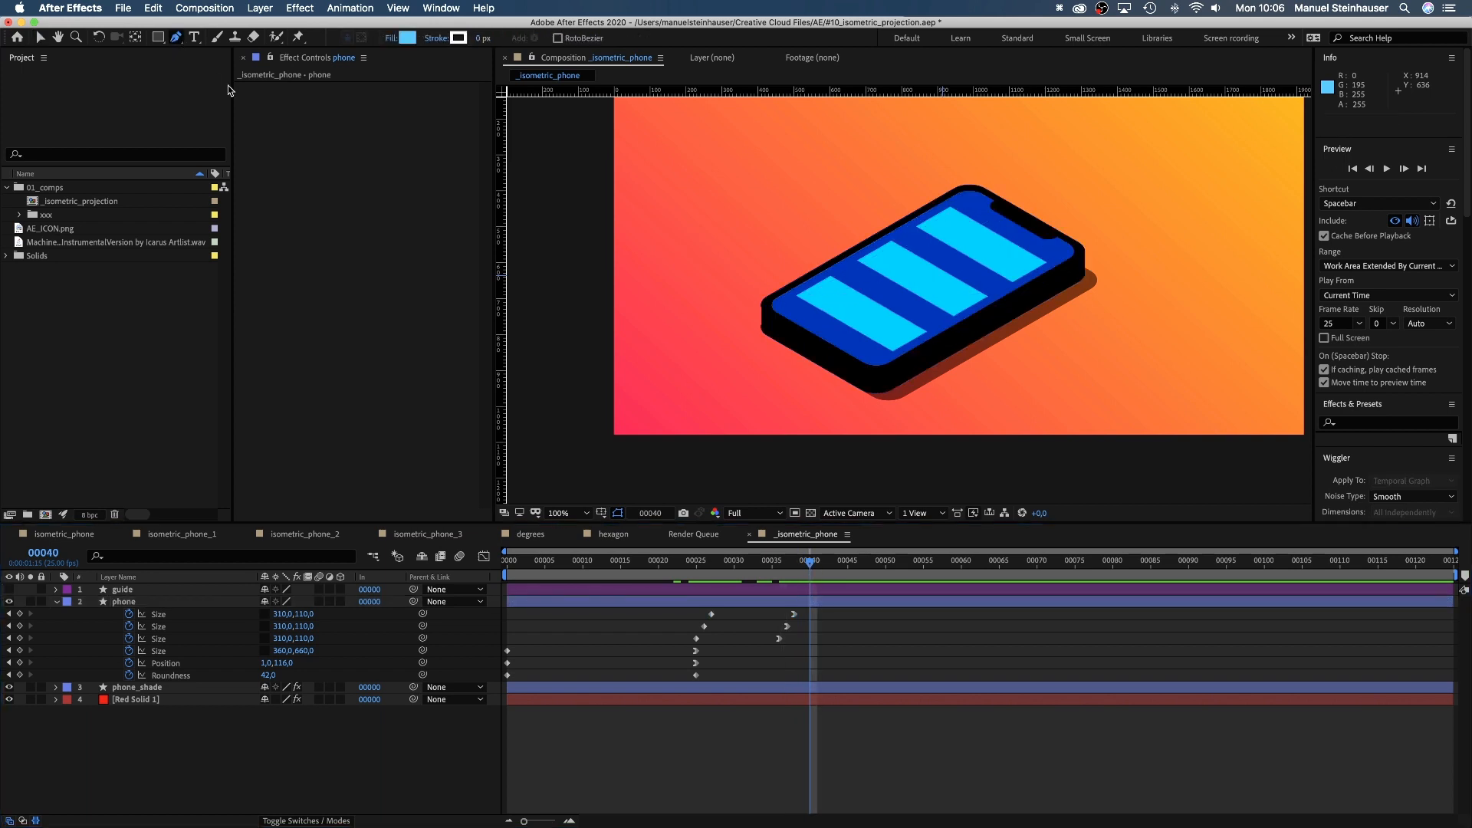
pyautogui.moveTo(803, 145); pyautogui.dragTo(776, 204)
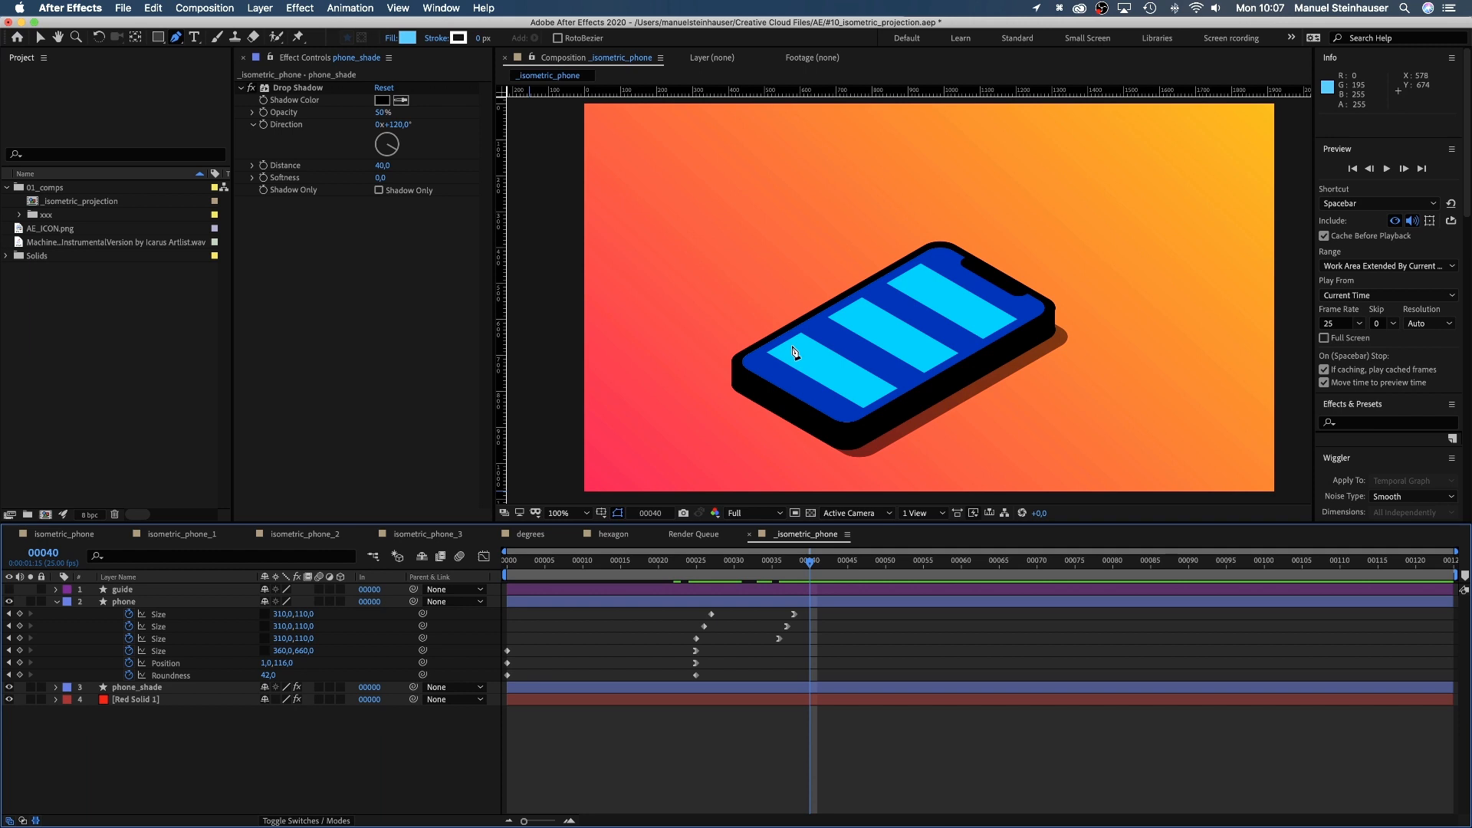
pyautogui.click(794, 352)
pyautogui.press('Return')
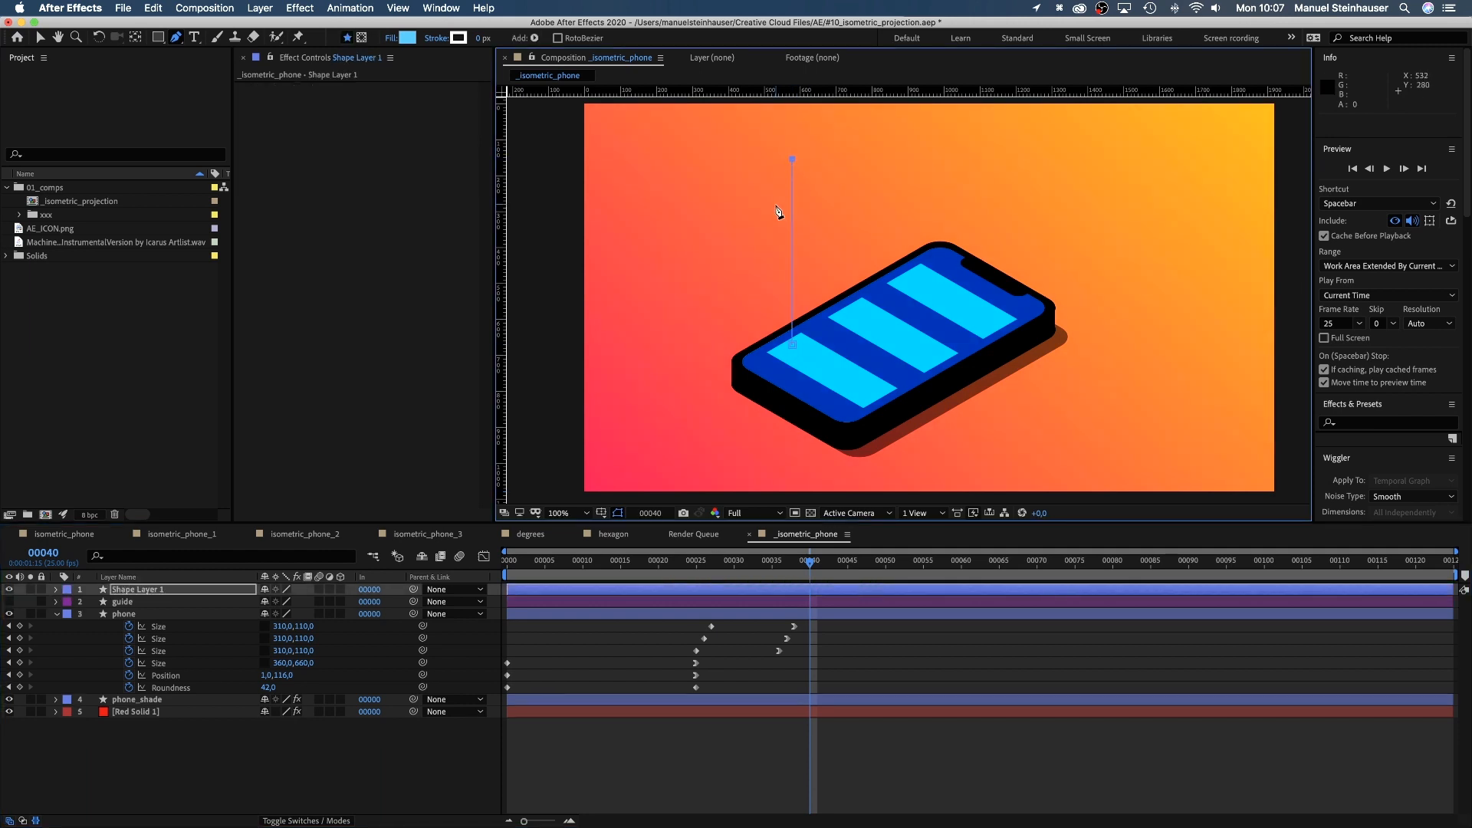
pyautogui.press('Return')
pyautogui.write('bars')
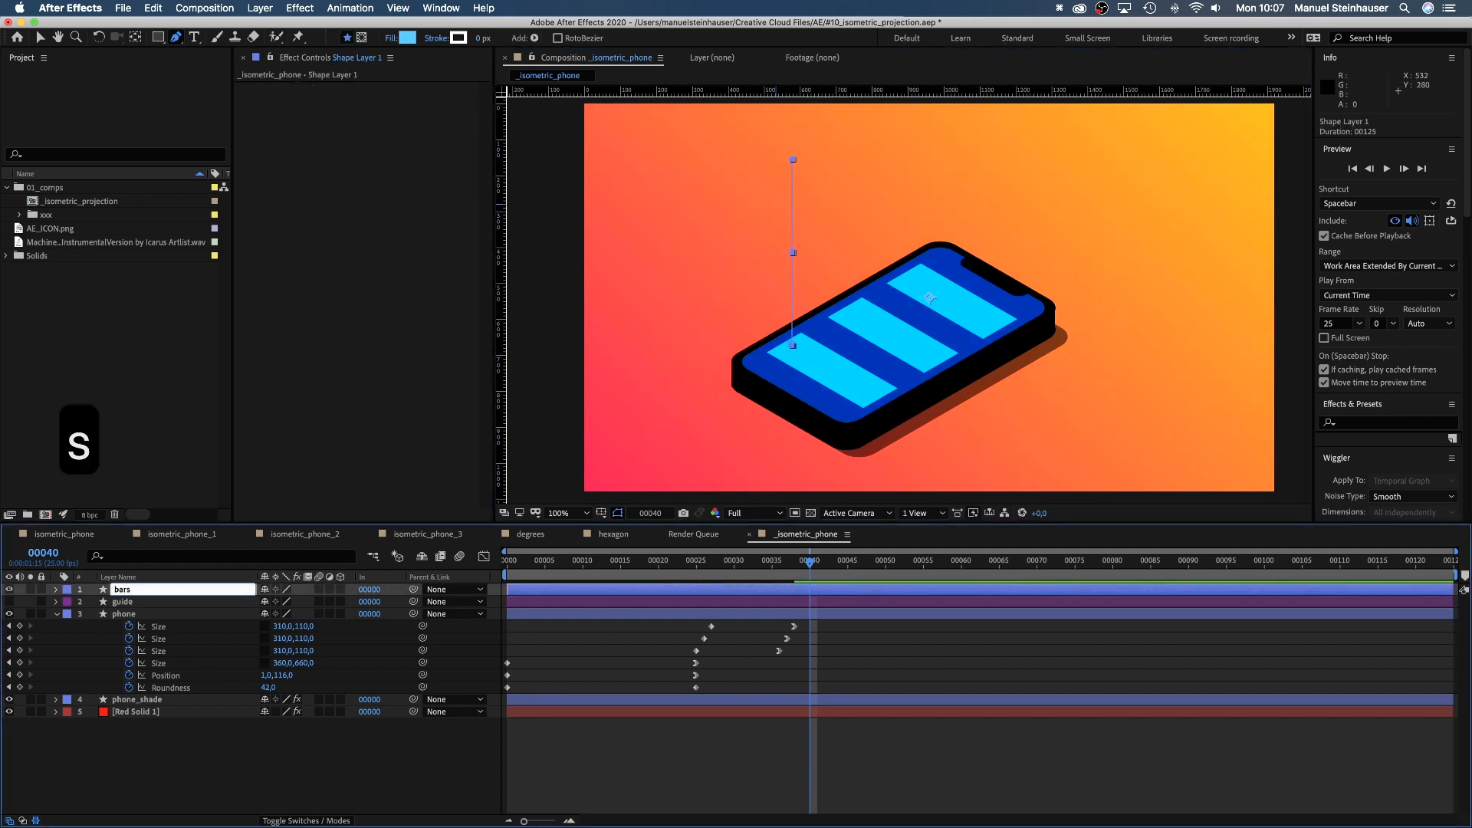
pyautogui.press('Return')
# Add an empty group to the bars layer's contents and name it isometric_perspective.
pyautogui.click(56, 590)
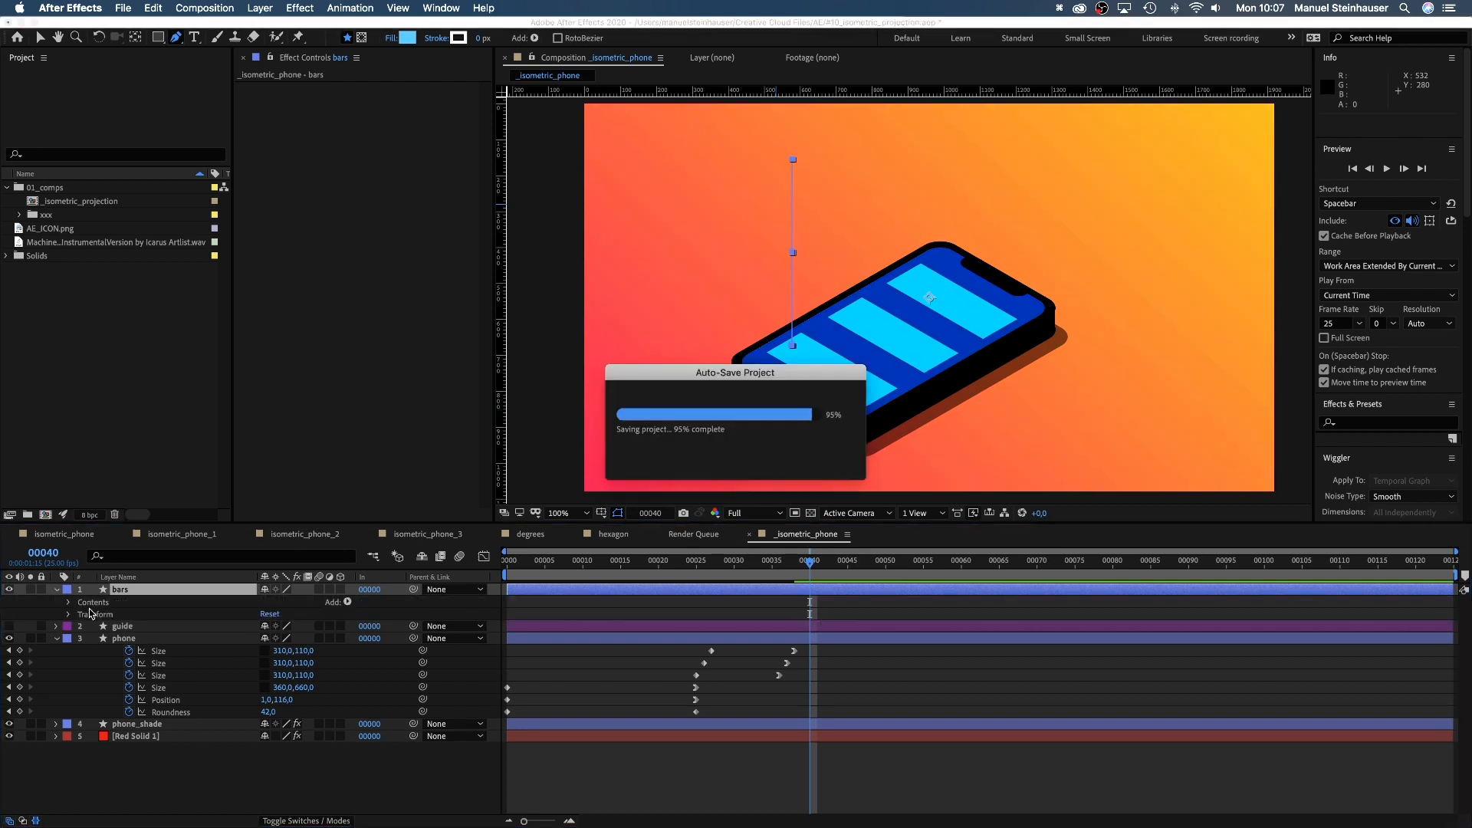
pyautogui.click(70, 603)
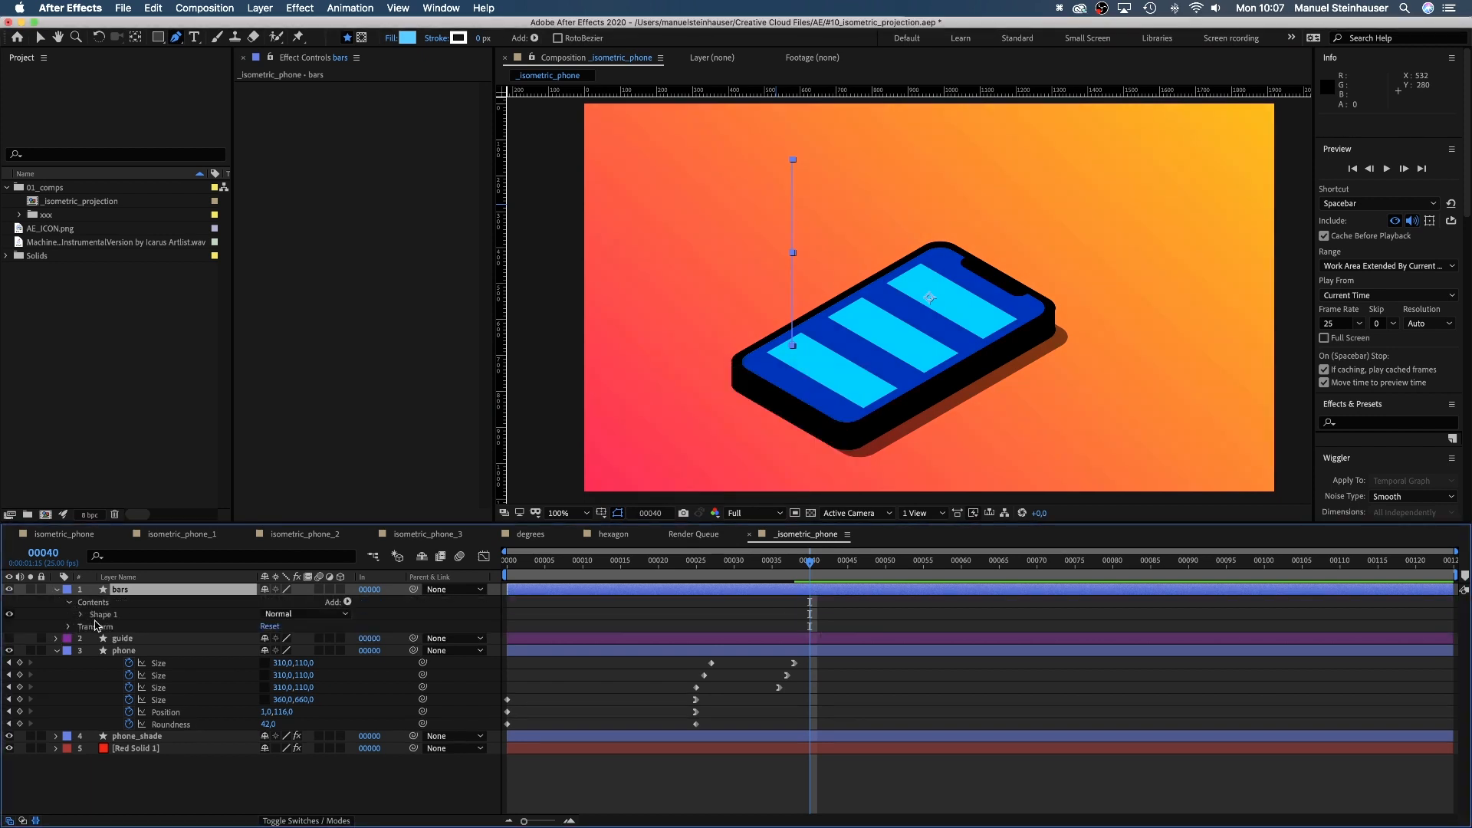
pyautogui.click(347, 603)
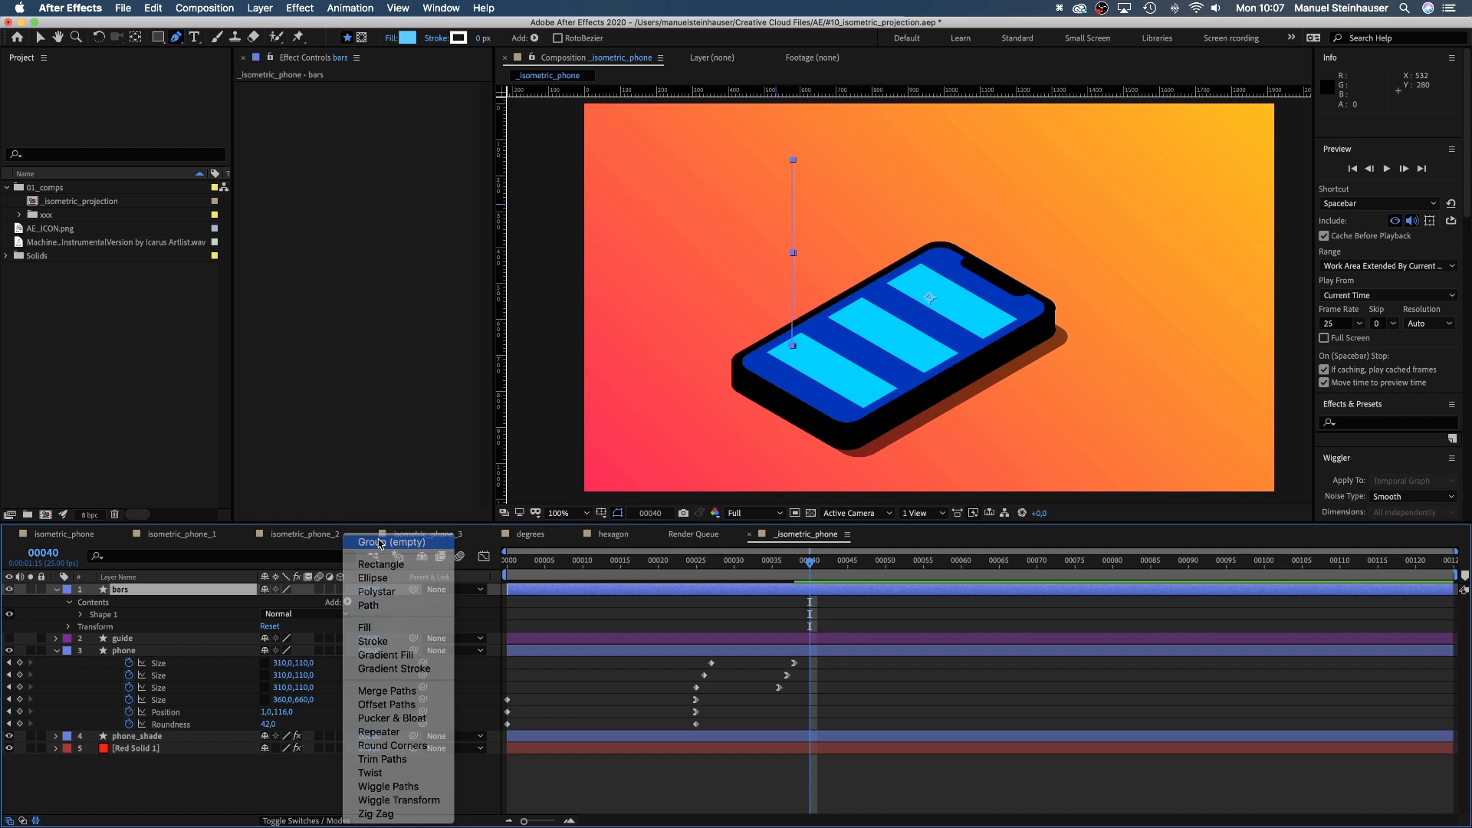
pyautogui.click(381, 543)
pyautogui.press('Return')
pyautogui.write('isome')
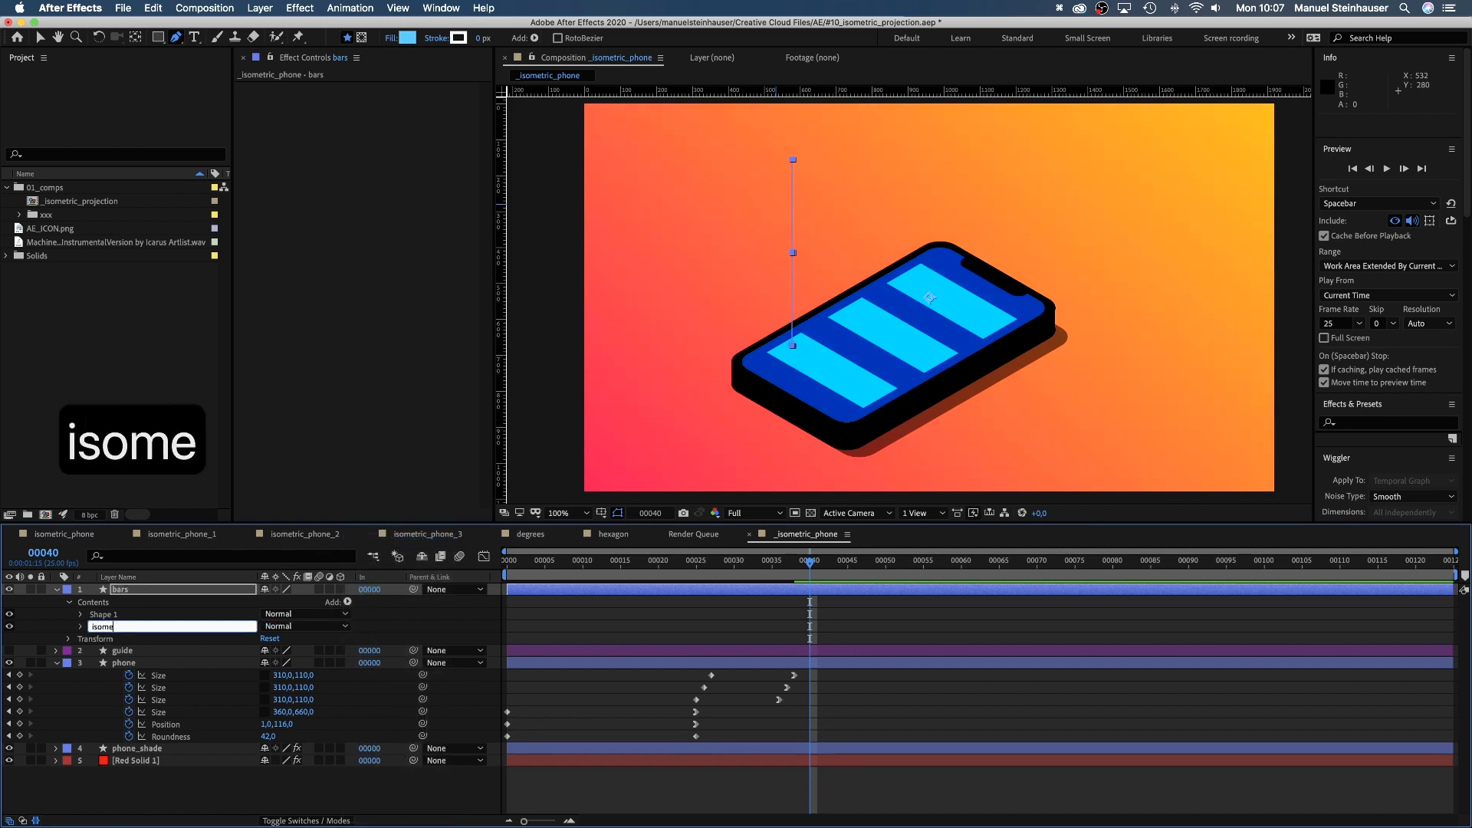
pyautogui.write('tric_perspective')
pyautogui.press('Return')
# Rename the Shape 1 group as bar_1 and move it into the isometric_perspective group.
pyautogui.click(103, 615)
pyautogui.press('Return')
pyautogui.write('bar_1')
pyautogui.press('Return')
pyautogui.moveTo(103, 614); pyautogui.dragTo(112, 627)
pyautogui.click(81, 614)
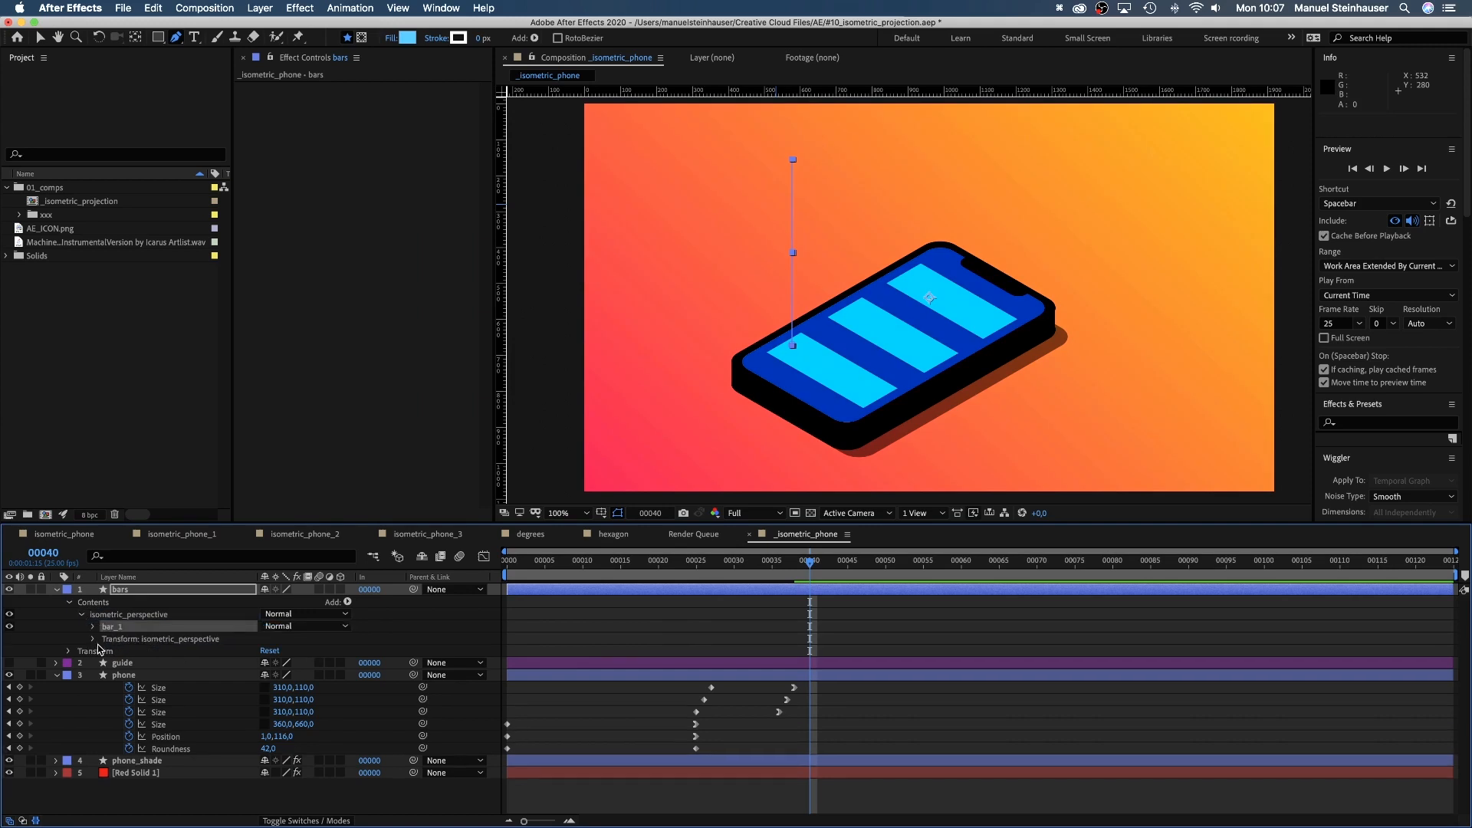
# Set the bars layer's isometric_perspective transform to a vertical scale of 86,6%, a skew of 30 and a rotation of -30°.
pyautogui.click(94, 640)
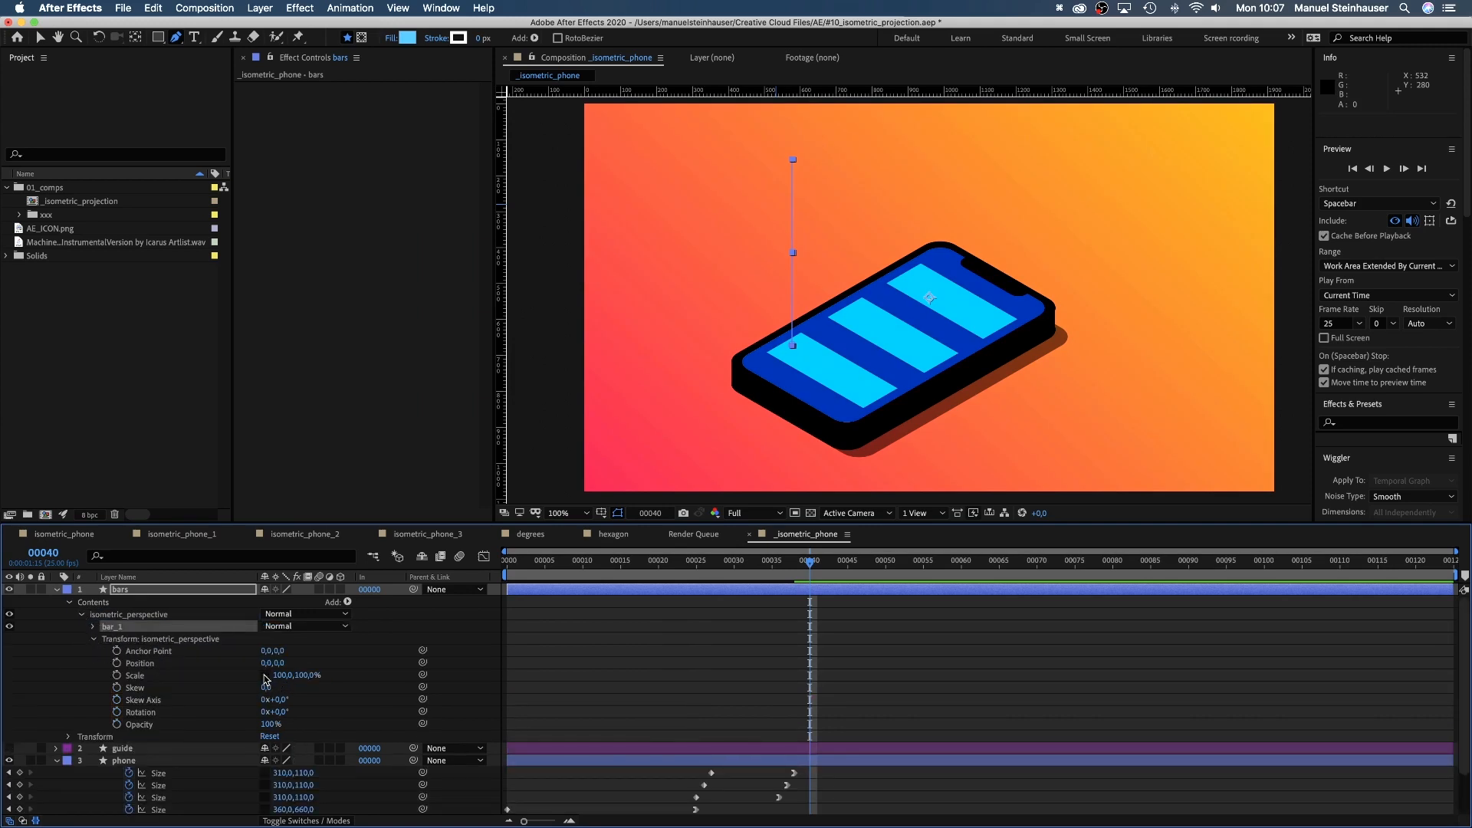
pyautogui.write('86,6')
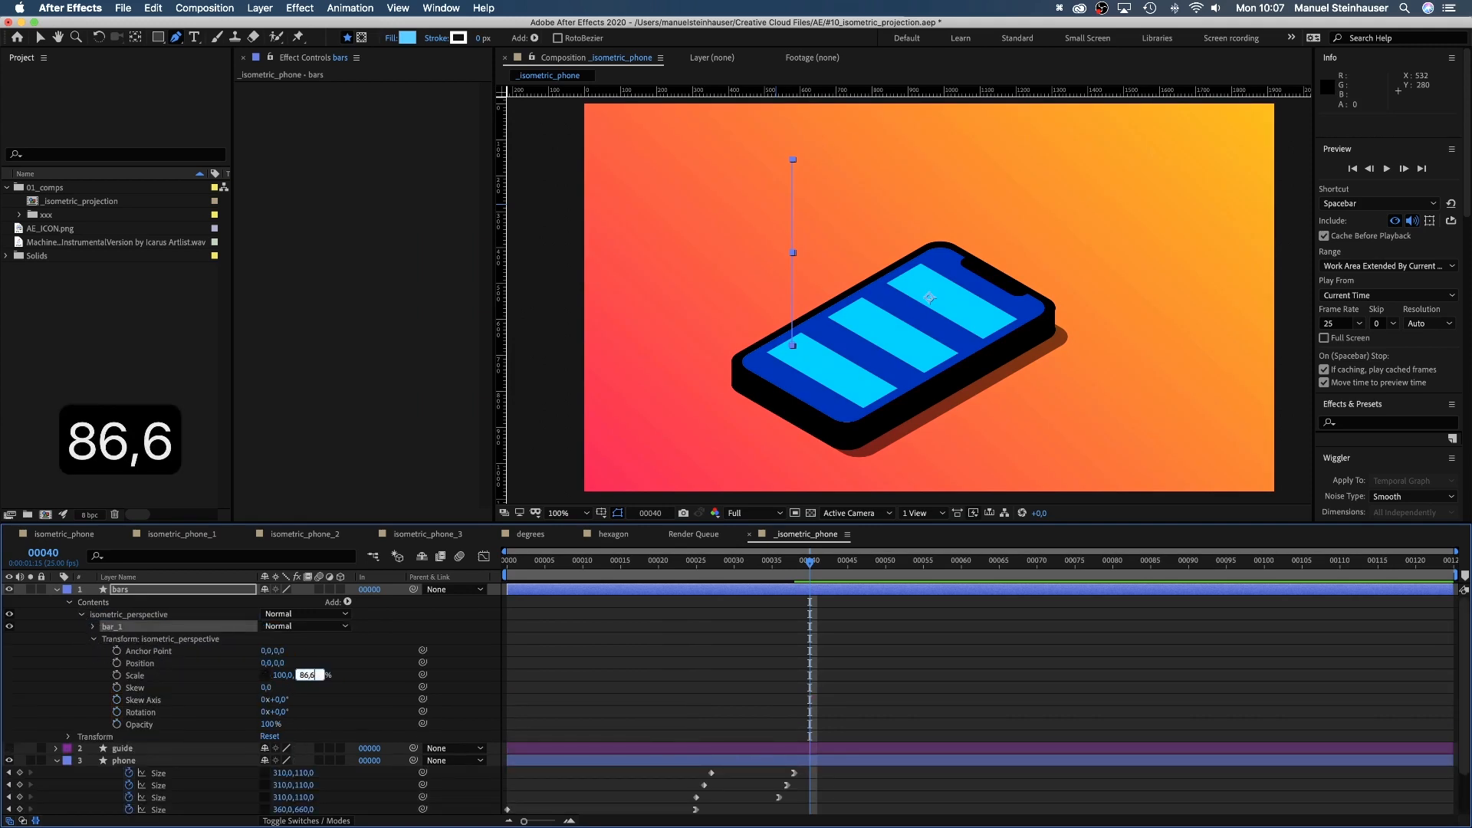
pyautogui.press('Return')
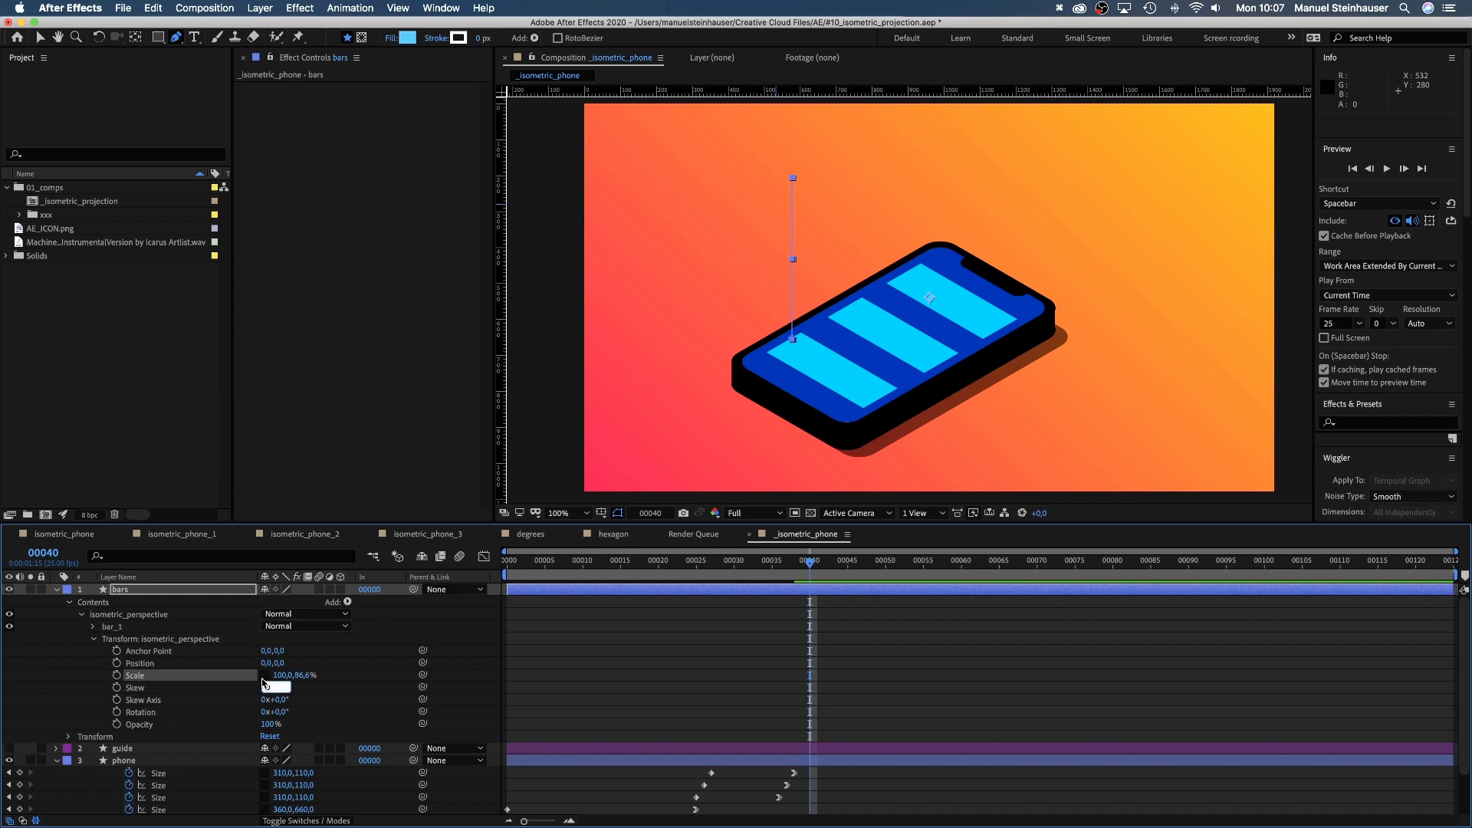
pyautogui.write('30')
pyautogui.press('Return')
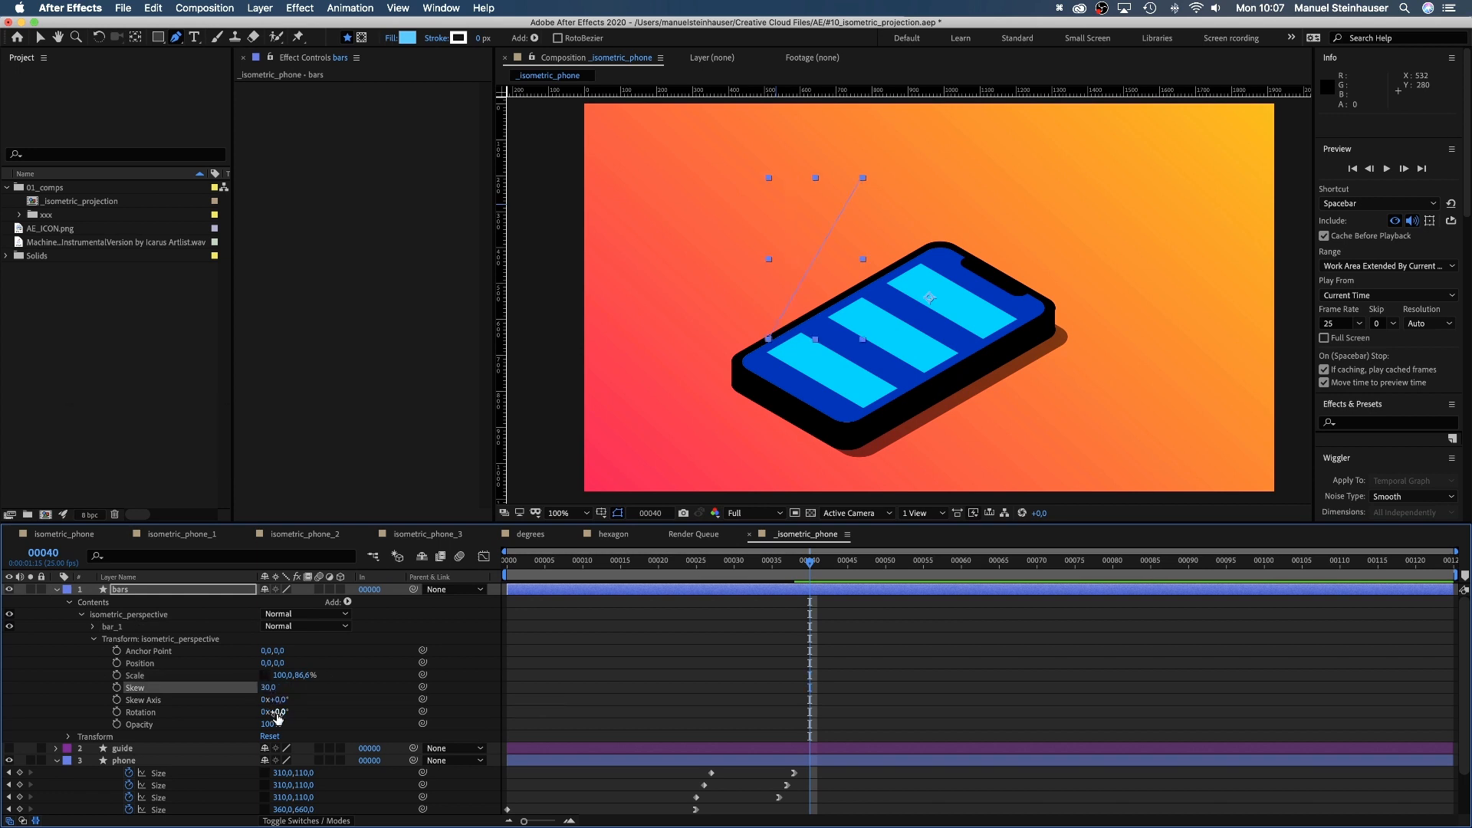
pyautogui.write('-30')
pyautogui.press('Return')
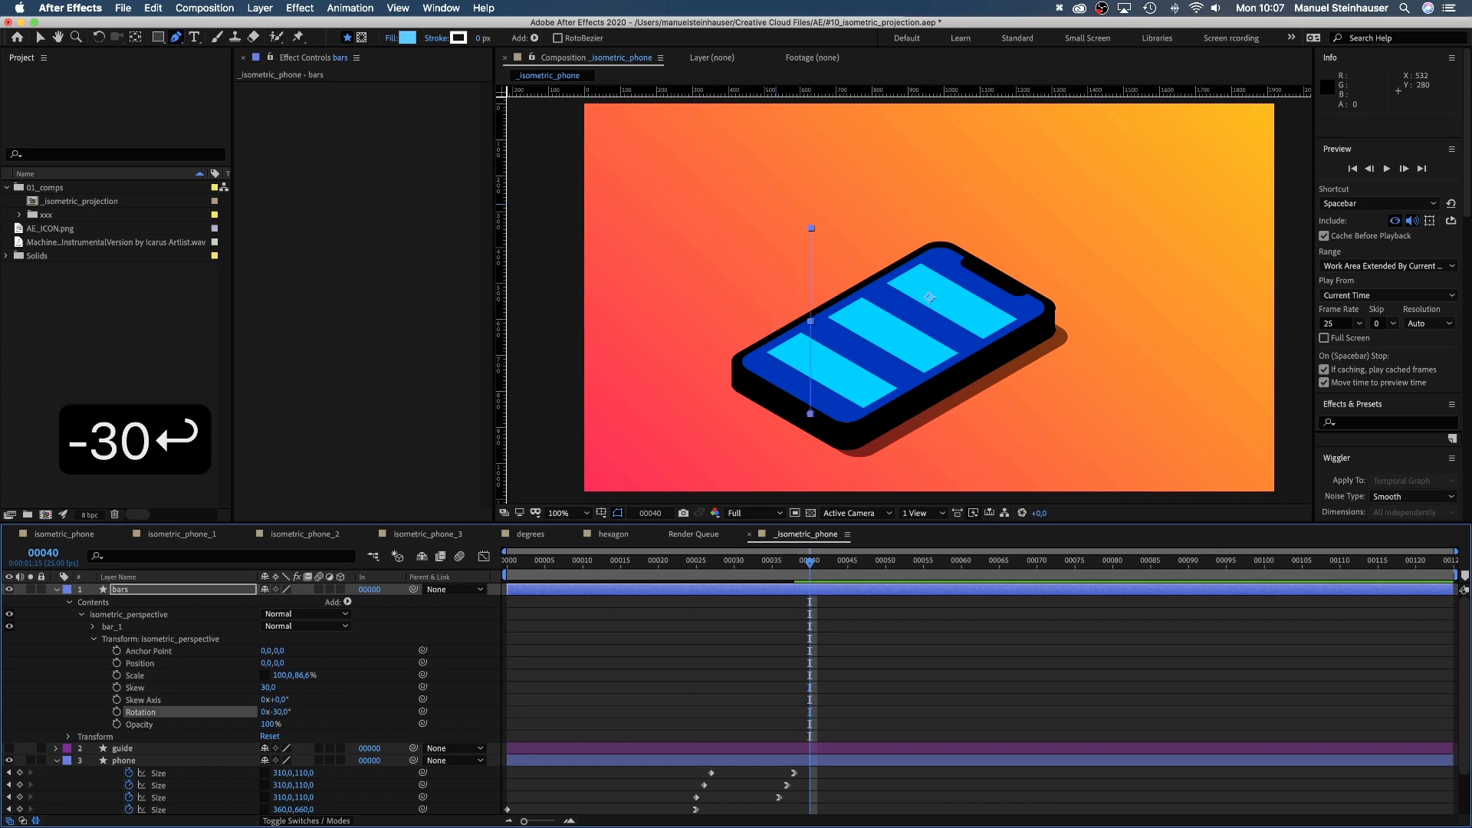
# Set bar_1's stroke width to 110 and its stroke color to yellow.
pyautogui.click(95, 639)
pyautogui.click(94, 627)
pyautogui.click(105, 639)
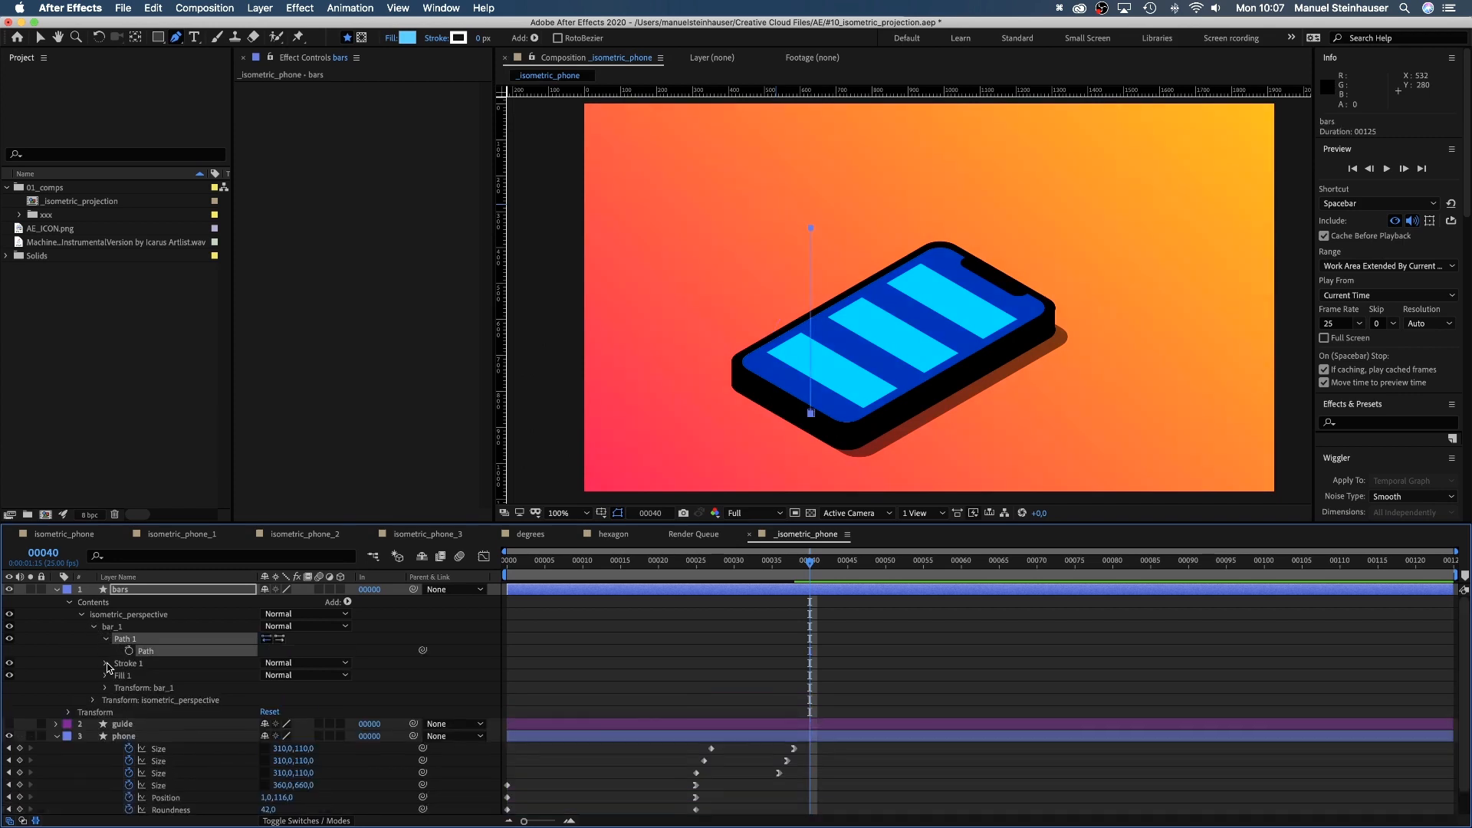
pyautogui.click(106, 664)
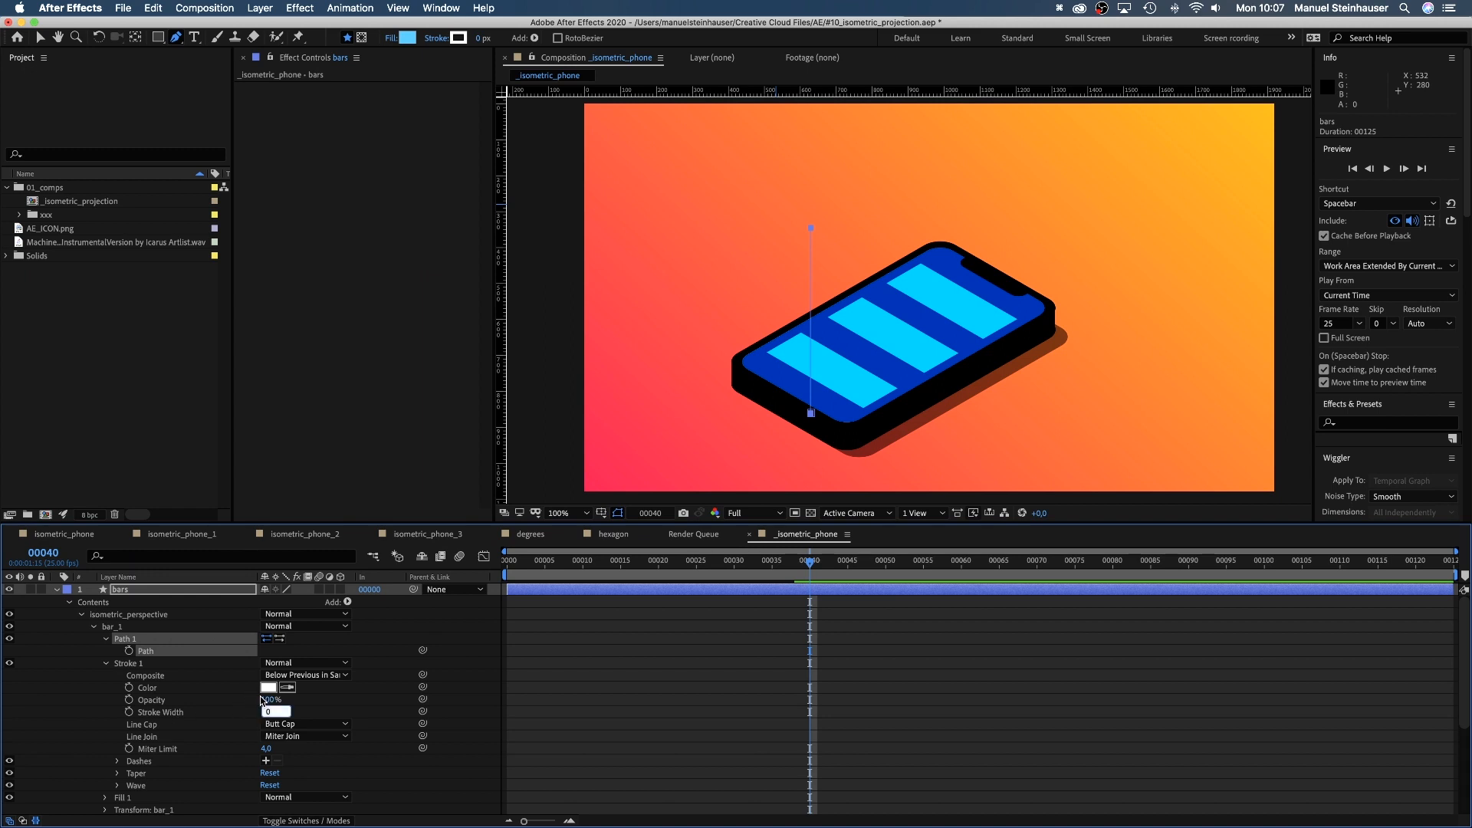
pyautogui.write('110')
pyautogui.press('Return')
pyautogui.click(269, 688)
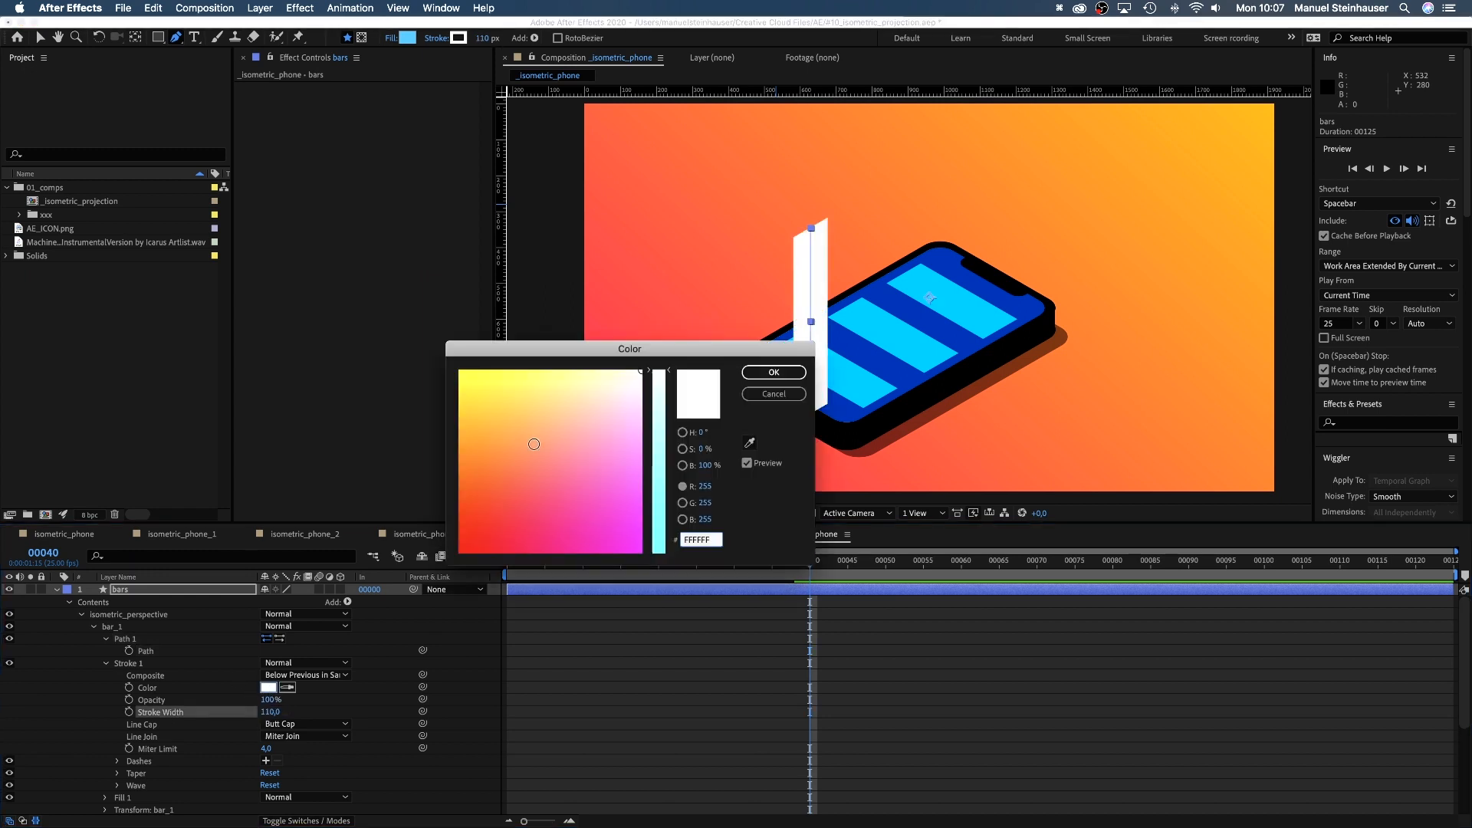
pyautogui.moveTo(534, 444); pyautogui.dragTo(436, 345)
pyautogui.click(773, 373)
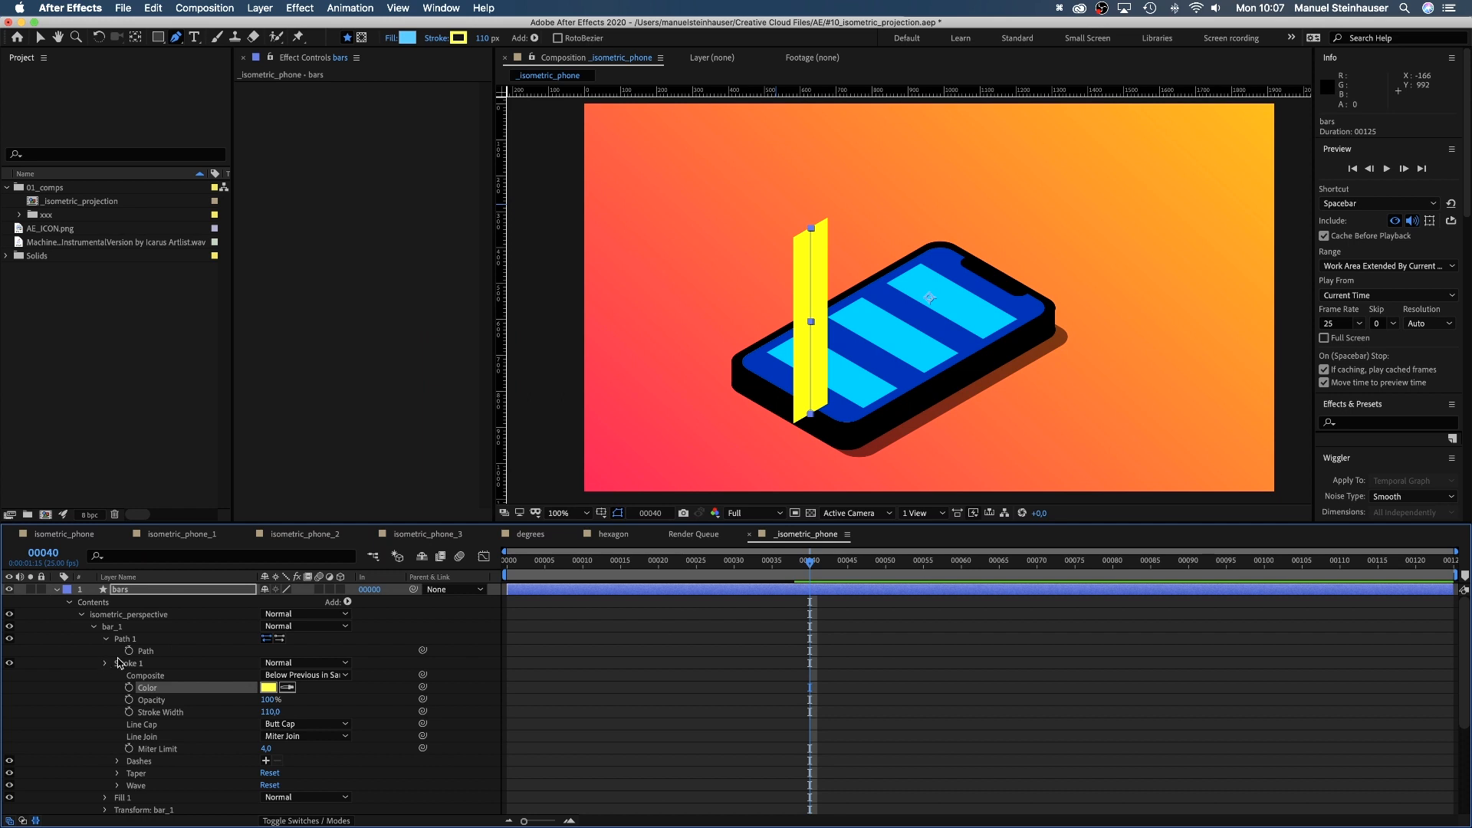
# Select bar_1's path and move it upward so that its base stands on the front blue bar.
pyautogui.click(105, 663)
pyautogui.click(144, 652)
pyautogui.press('v')
pyautogui.moveTo(810, 229); pyautogui.dragTo(806, 170)
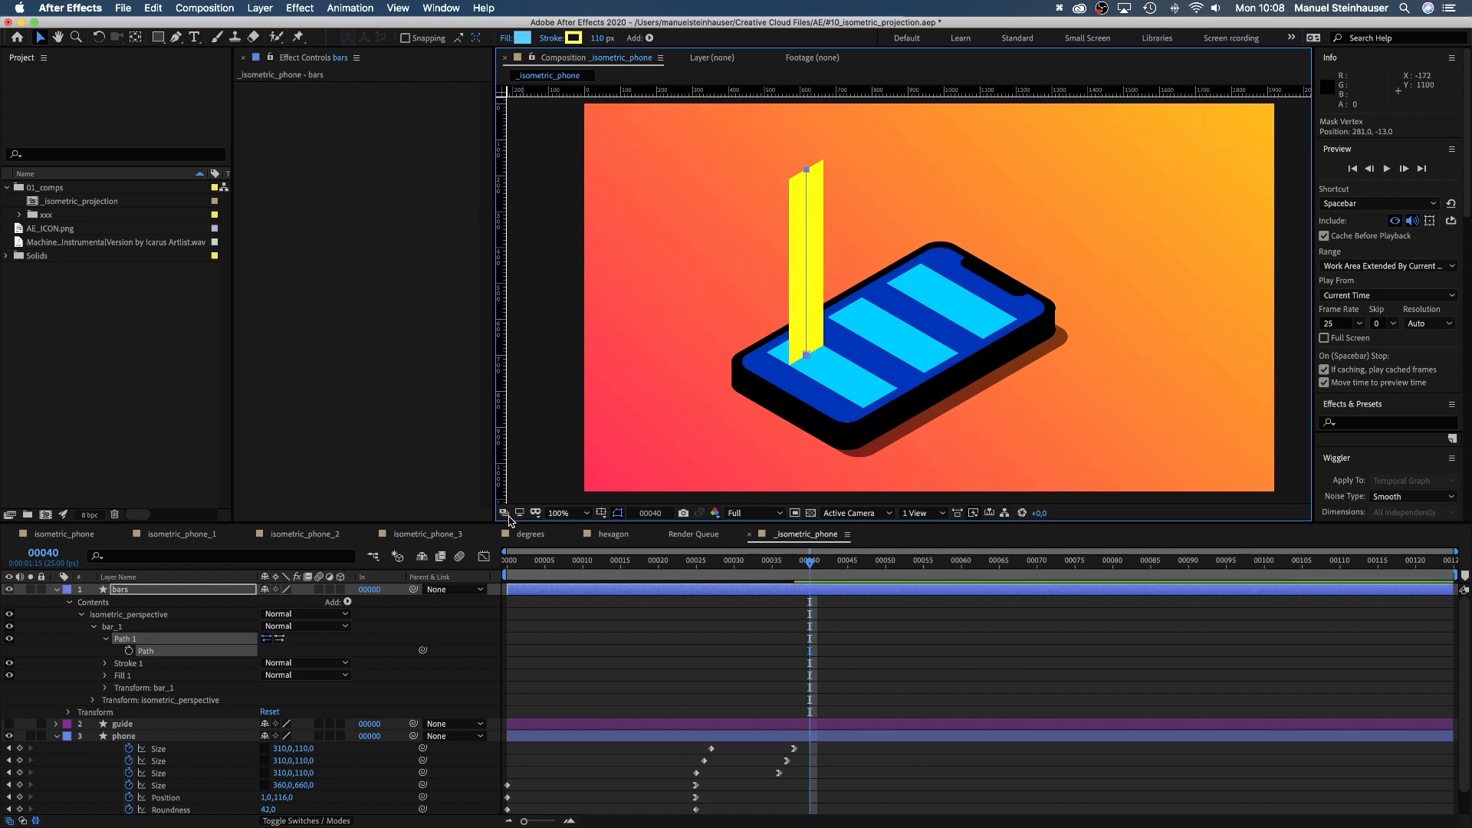
# Add Trim Paths to bar_1 and keyframe its End at 0% on frame 35 and 100% on frame 45.
pyautogui.click(348, 603)
pyautogui.click(376, 760)
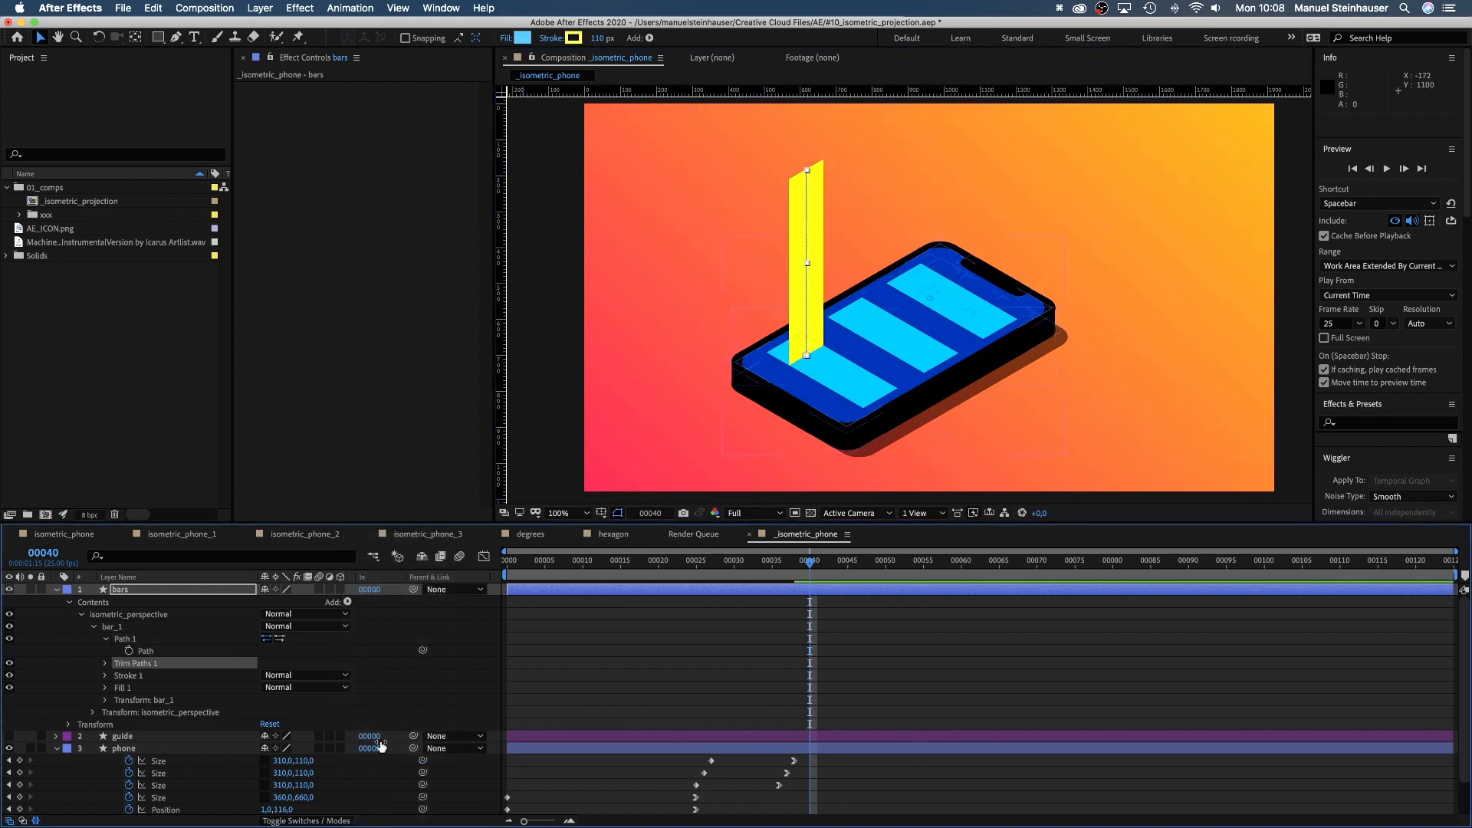
pyautogui.click(104, 664)
pyautogui.moveTo(268, 688); pyautogui.dragTo(129, 690)
pyautogui.click(772, 560)
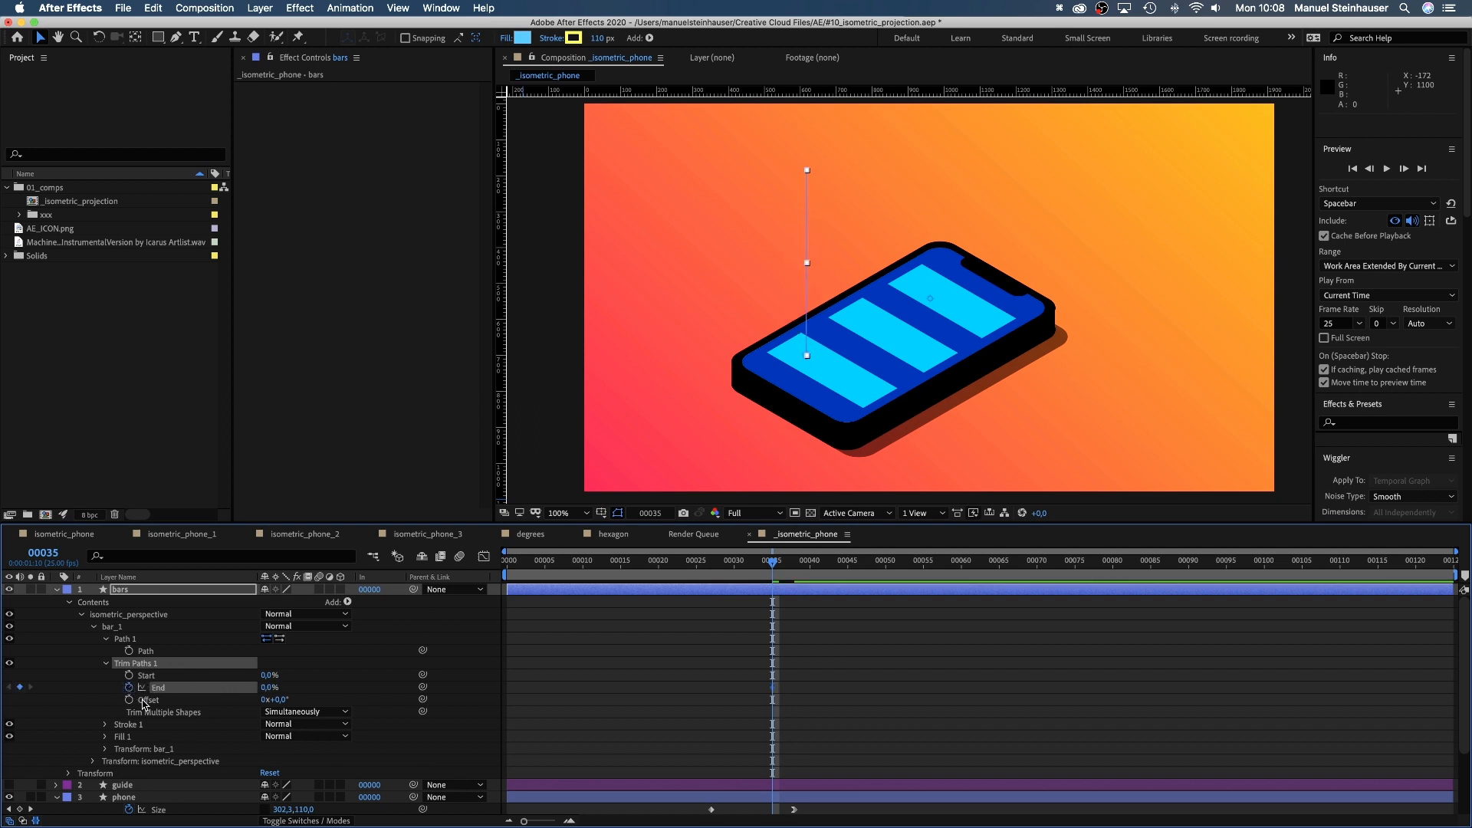
pyautogui.moveTo(775, 562); pyautogui.dragTo(853, 568)
pyautogui.moveTo(264, 693); pyautogui.dragTo(472, 700)
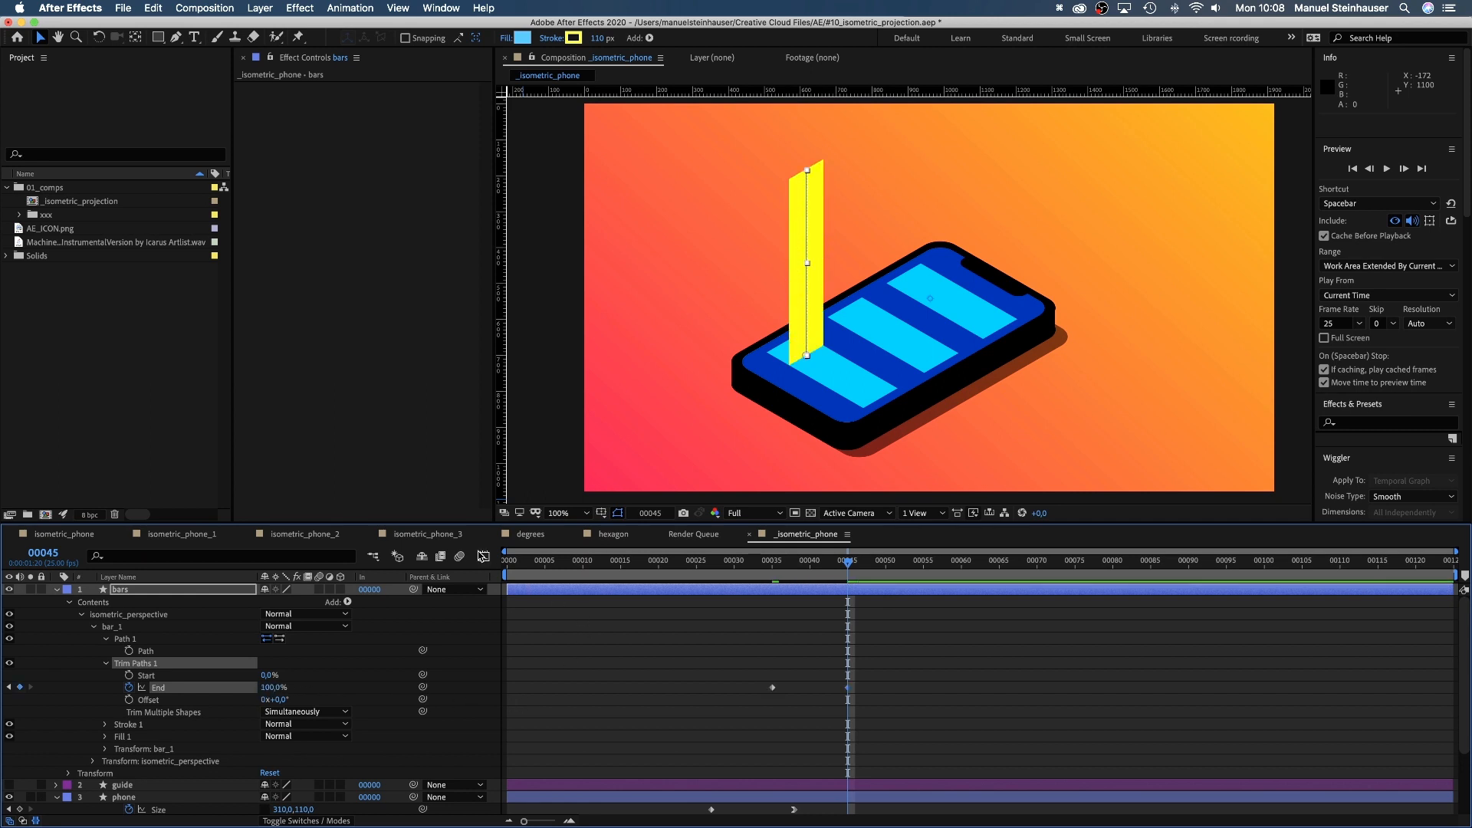
# Ease the Trim Paths End animation so that it slows toward frame 45, and preview it from frame 30.
pyautogui.click(482, 560)
pyautogui.moveTo(843, 601); pyautogui.dragTo(529, 777)
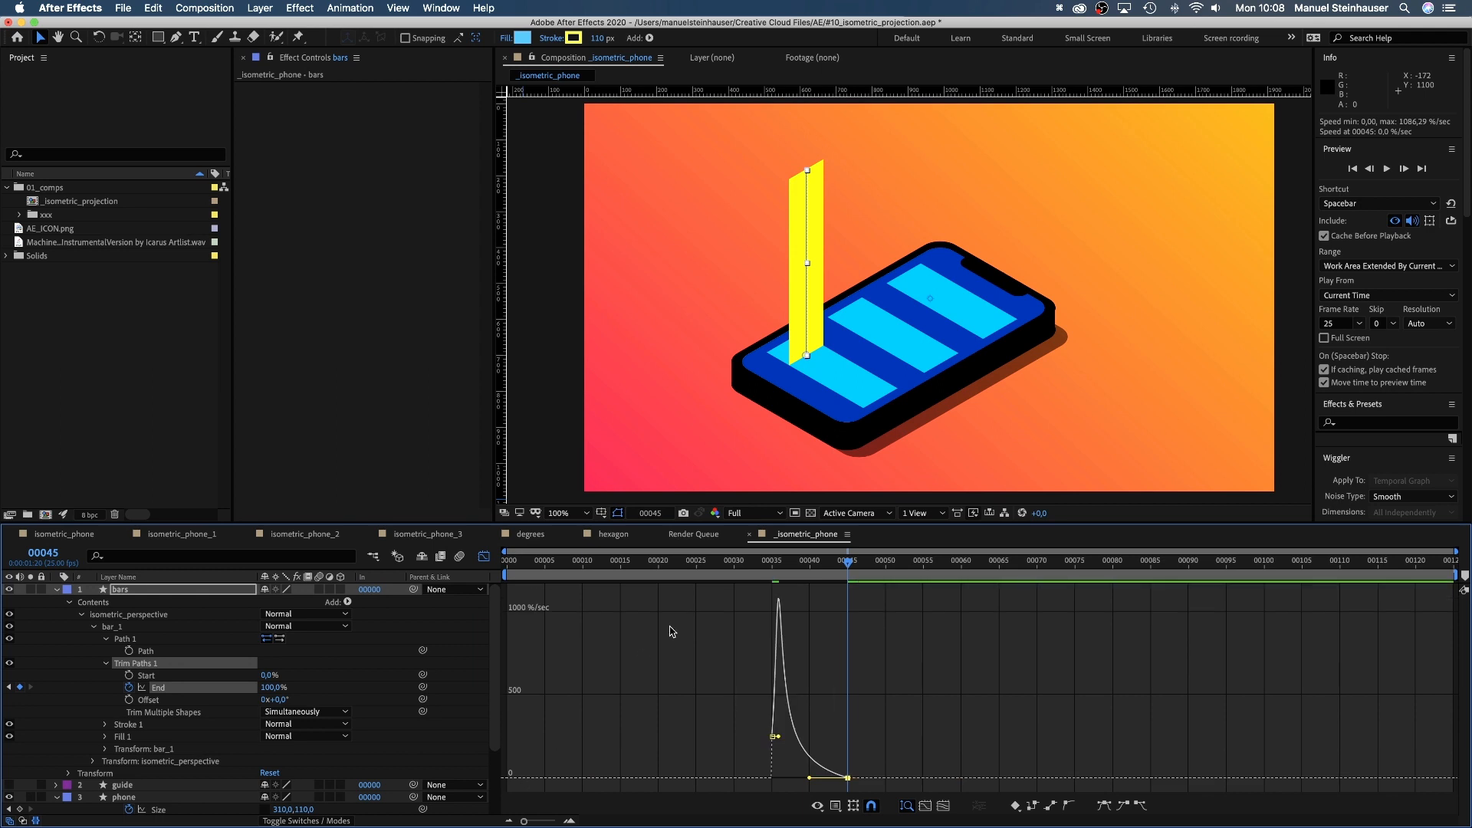
pyautogui.click(733, 560)
pyautogui.press('space')
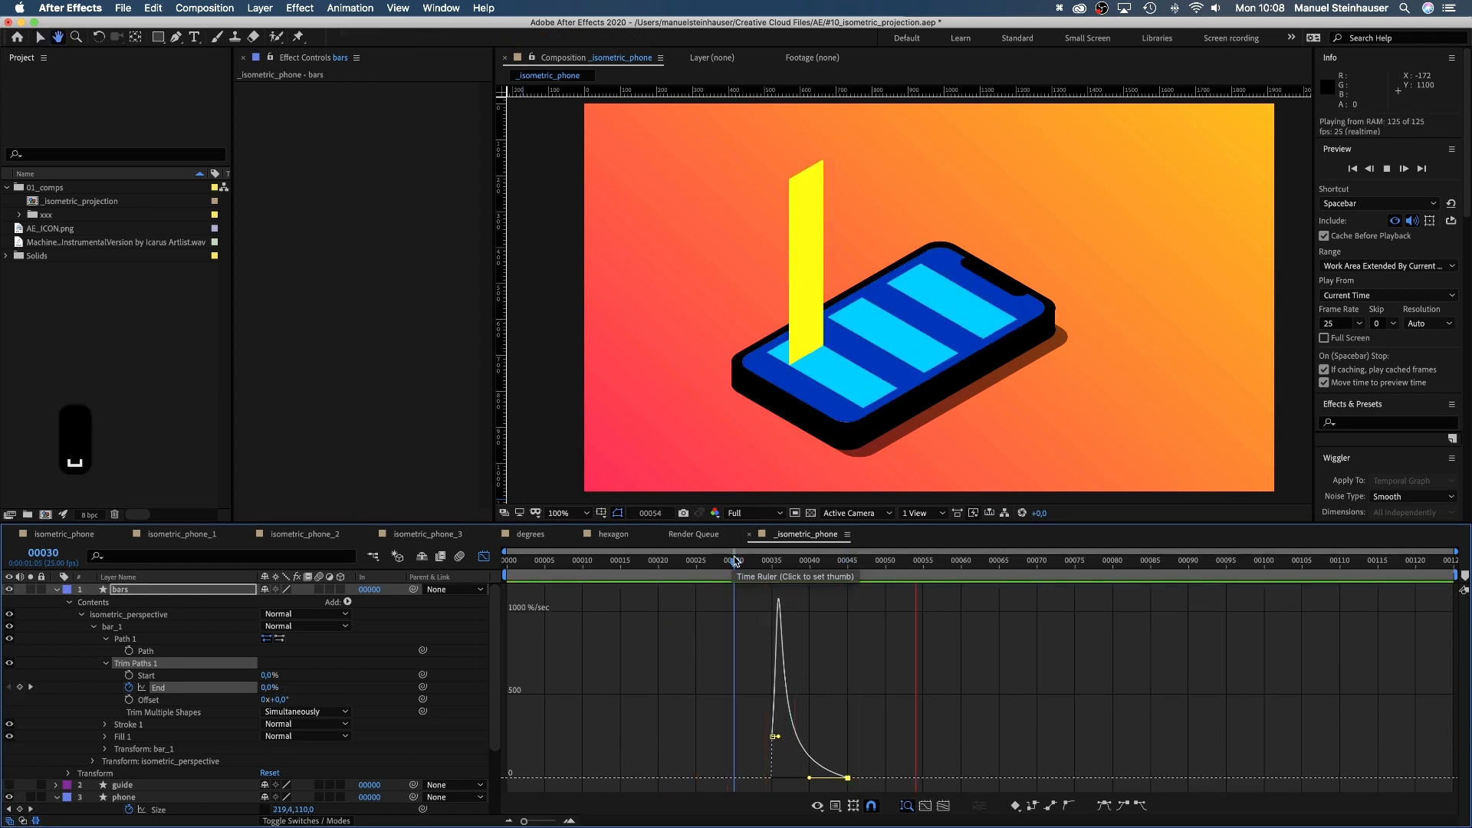
pyautogui.press('space')
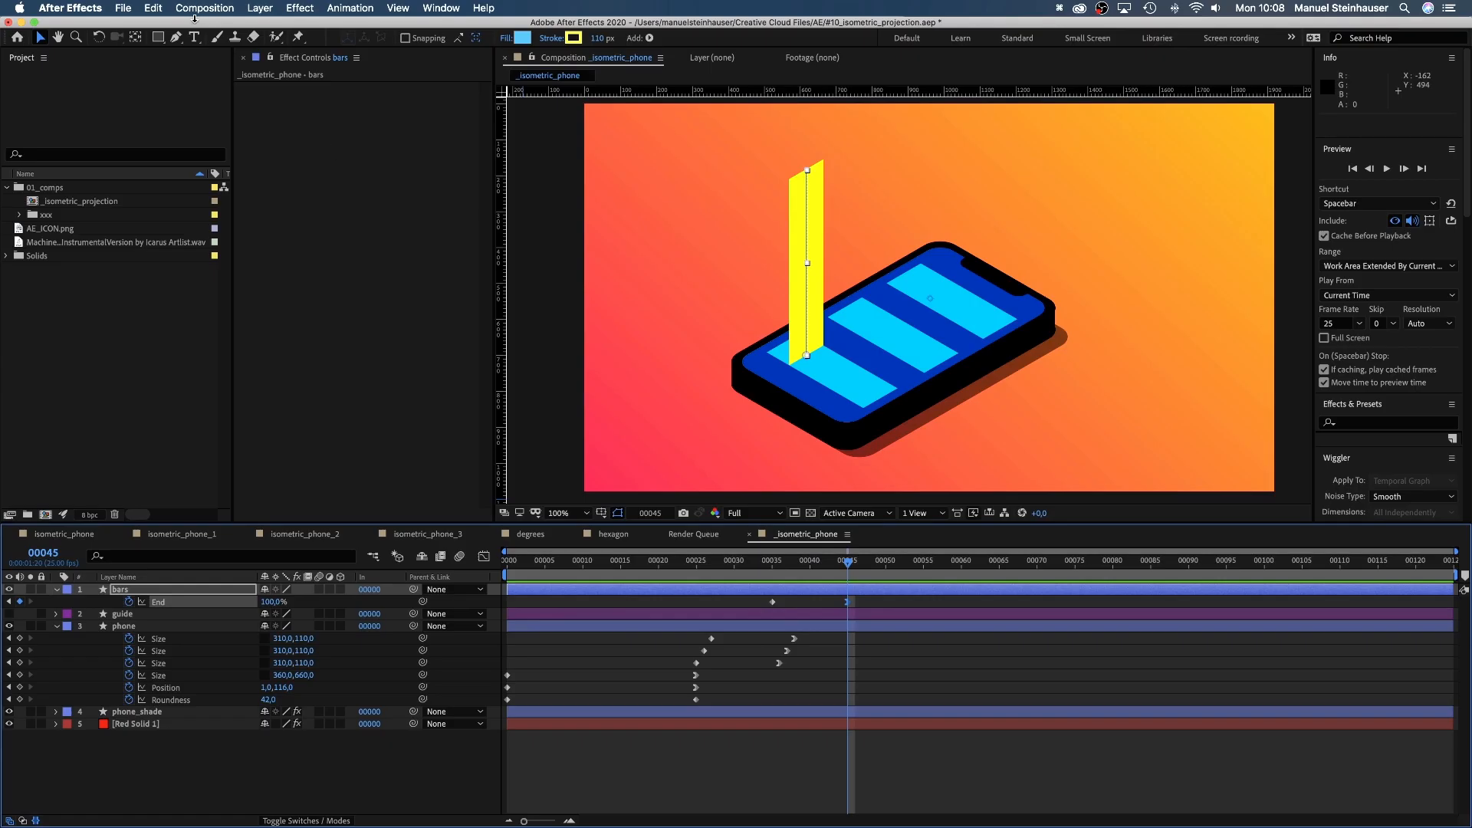
# Add a text layer reading 45 beside the base of the yellow bar, near the phone's front corner.
pyautogui.click(197, 38)
pyautogui.click(728, 382)
pyautogui.write('45')
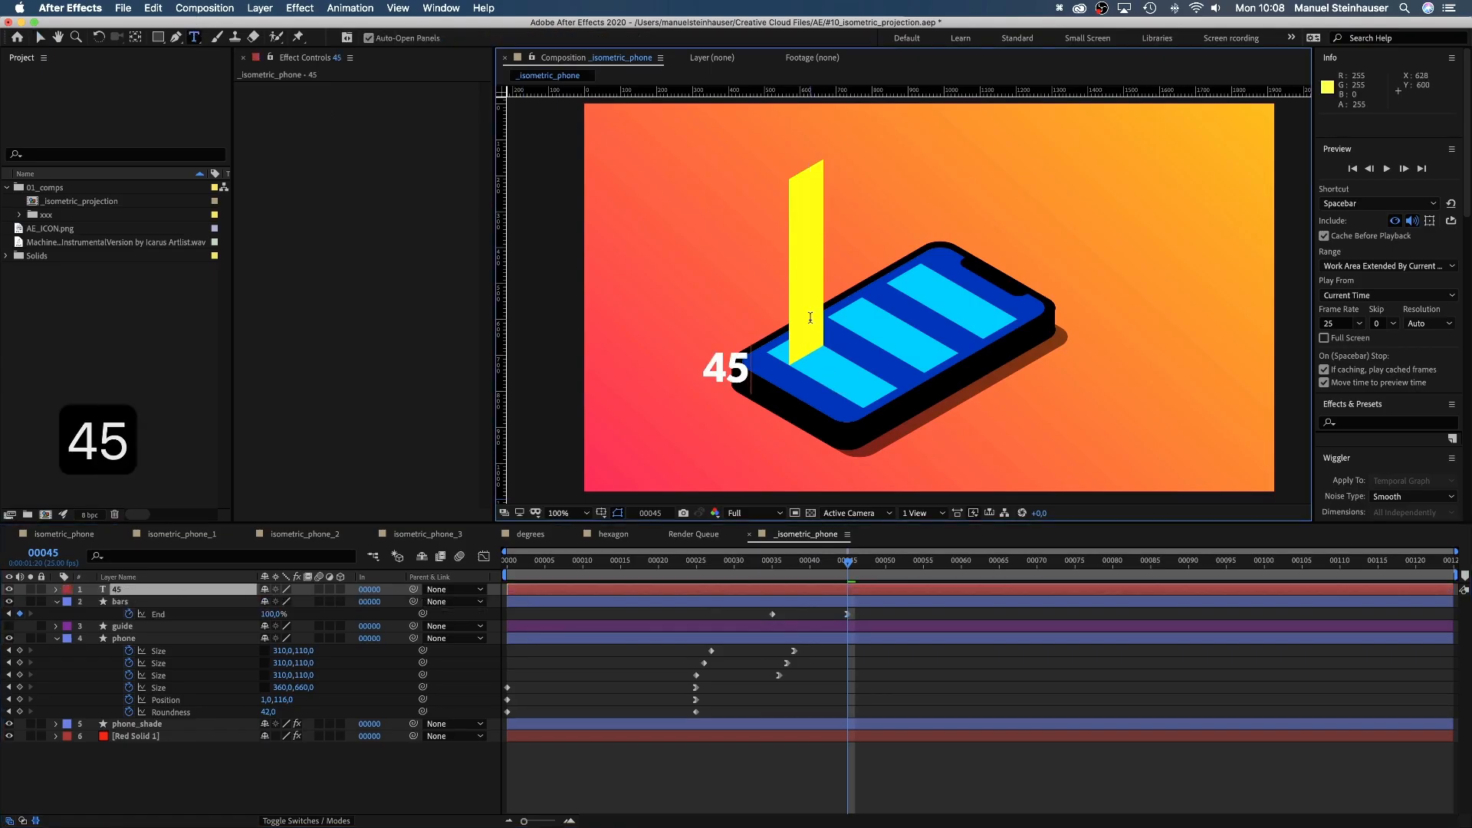
pyautogui.click(40, 38)
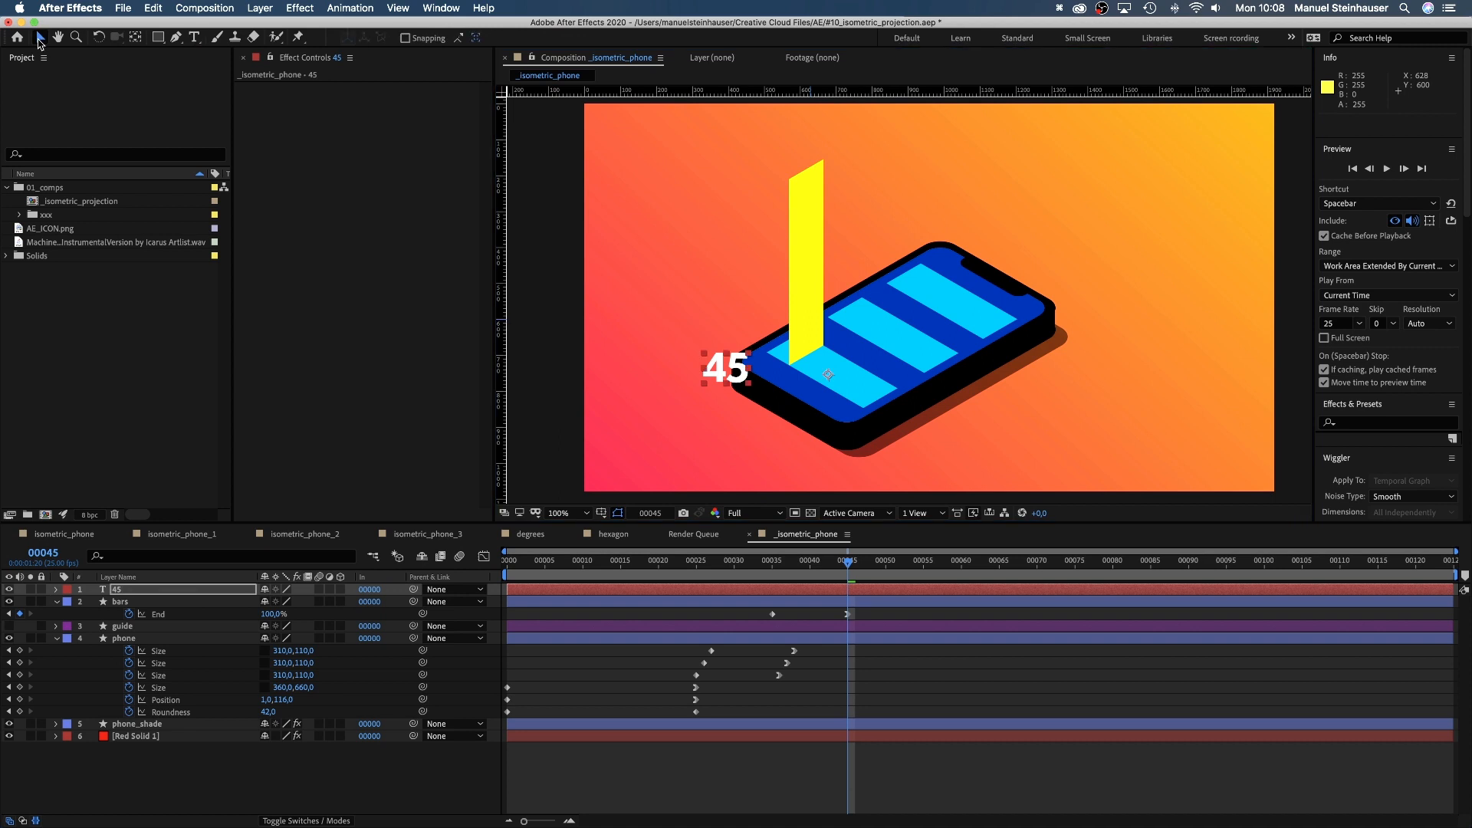
pyautogui.scroll(-10, 1419, 207)
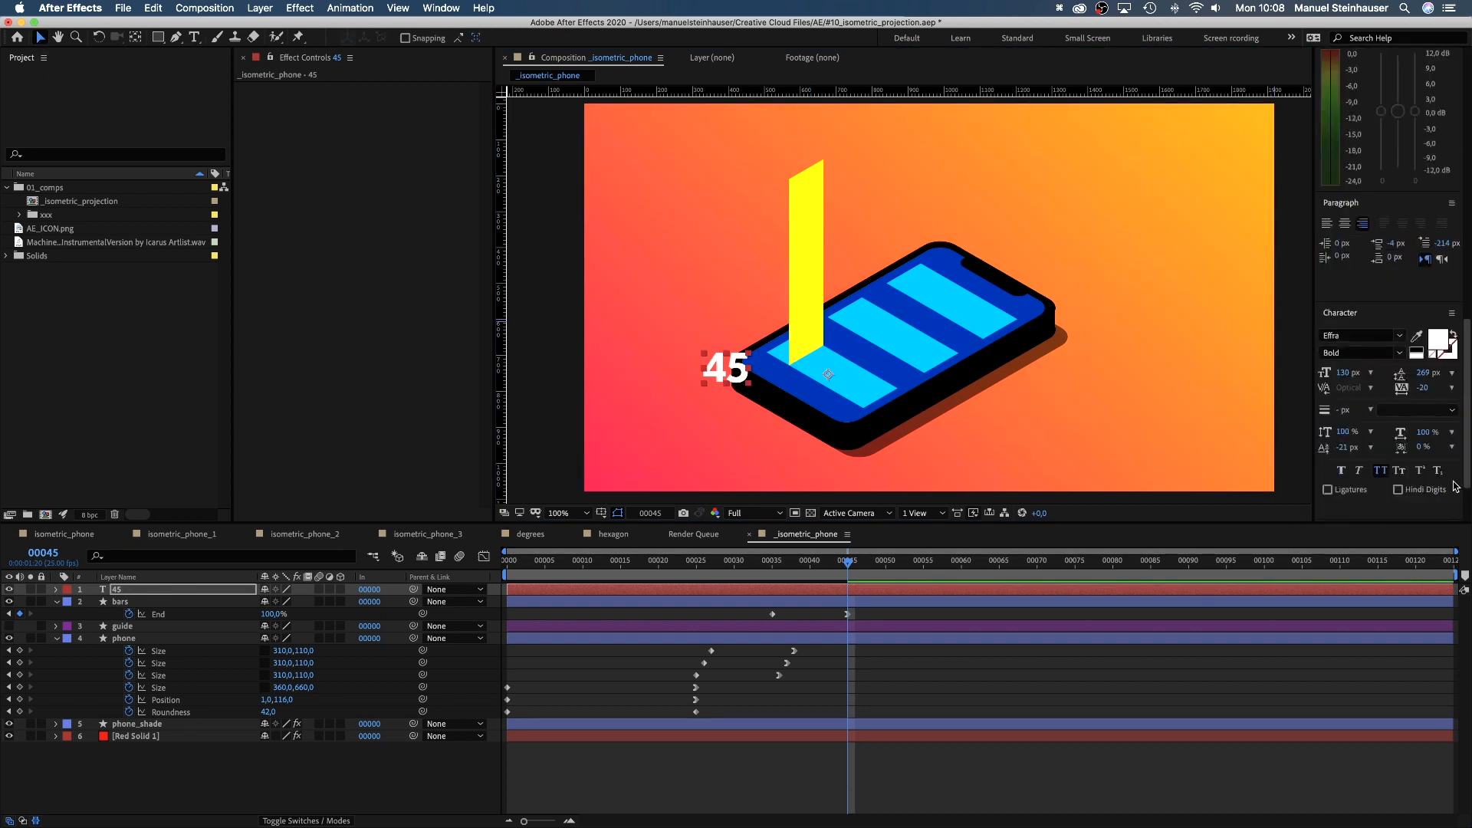
# Make the 45 text layer 3D with X Rotation 50° and Z Rotation 45°, and lay it on the front blue bar.
pyautogui.click(341, 590)
pyautogui.press('r')
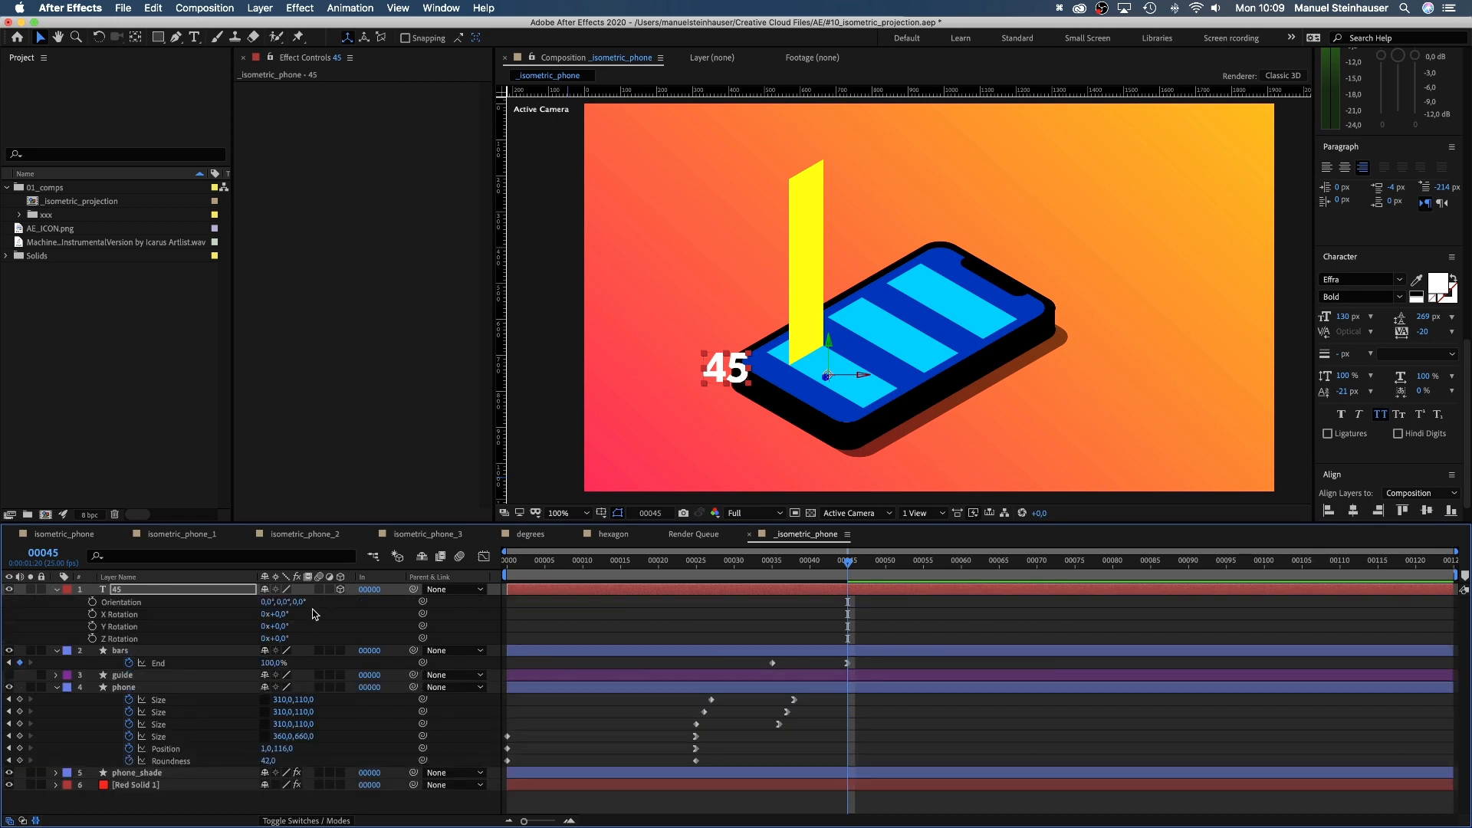
pyautogui.write('50')
pyautogui.press('Return')
pyautogui.click(276, 639)
pyautogui.write('45')
pyautogui.press('Return')
pyautogui.moveTo(750, 330); pyautogui.dragTo(831, 370)
# Duplicate the 45 text layer, change the copy to a left-aligned %, and place it directly after the number.
pyautogui.click(121, 596)
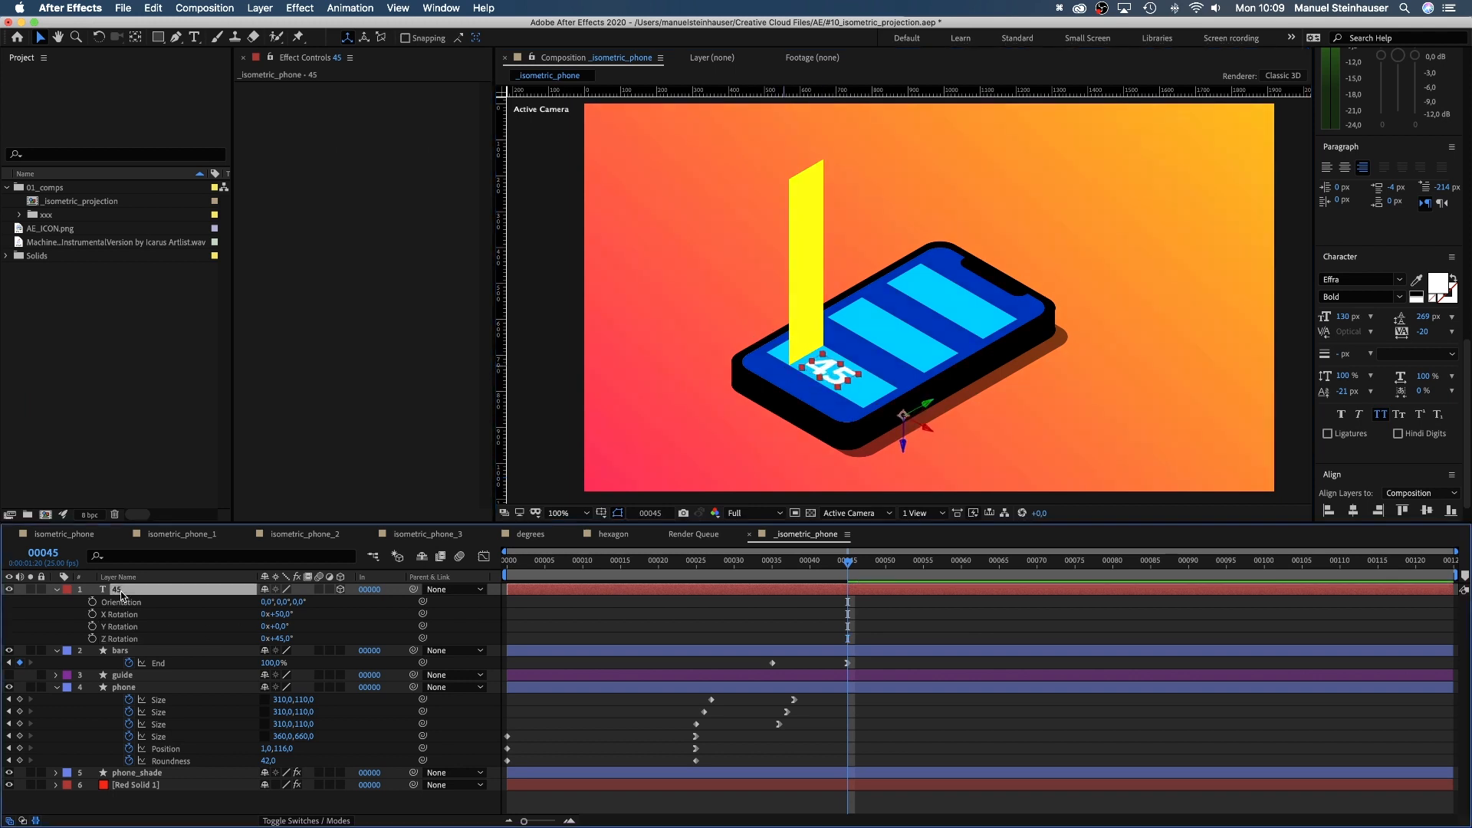
pyautogui.press('super+d')
pyautogui.doubleClick(122, 590)
pyautogui.write('%')
pyautogui.click(40, 38)
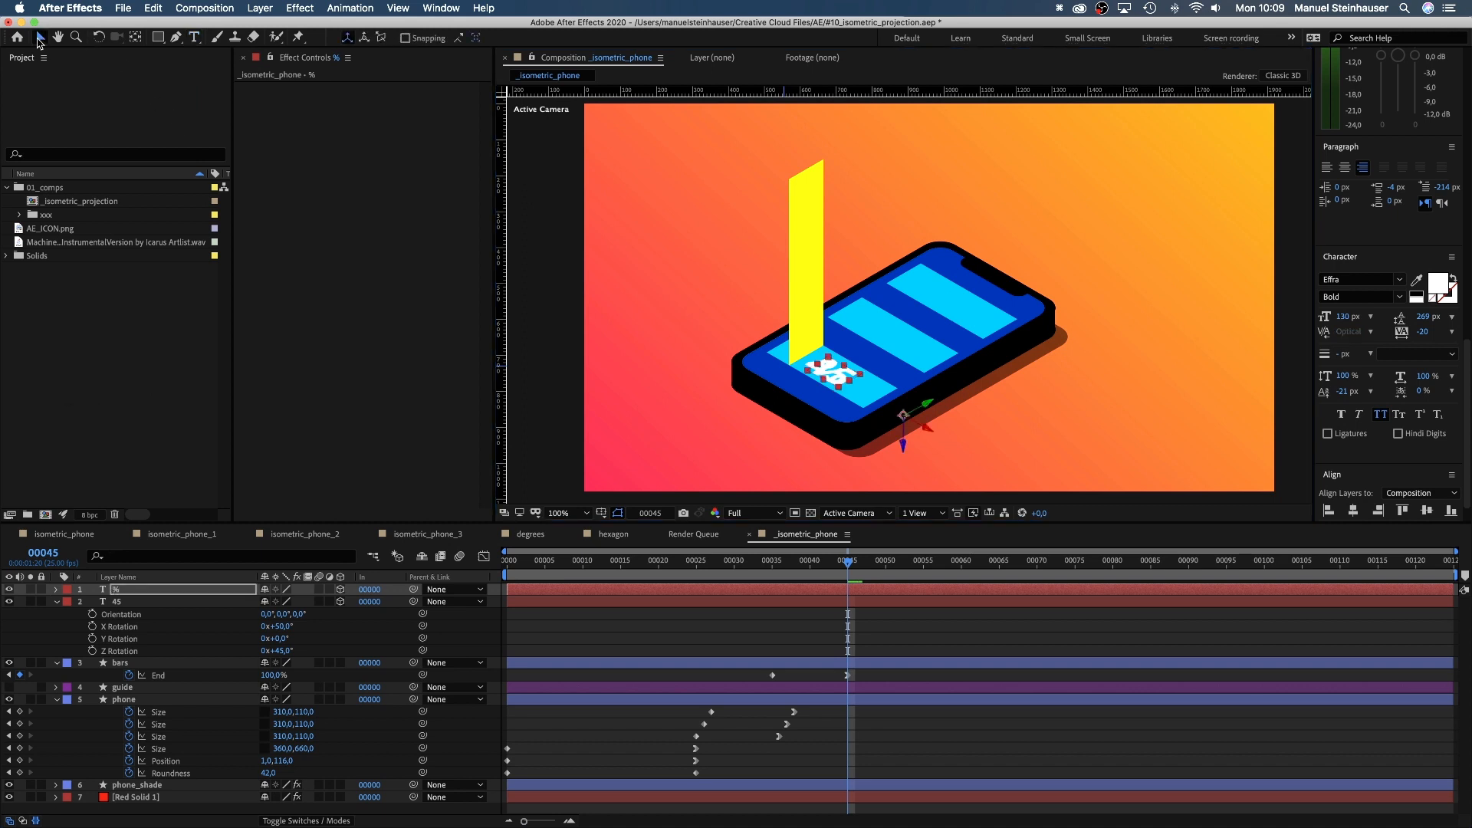
pyautogui.click(1326, 168)
pyautogui.moveTo(866, 394); pyautogui.dragTo(864, 392)
# Link the 45 layer's Source Text to the End of bar_1's Trim Paths, and set End to 35% on frame 45.
pyautogui.click(117, 602)
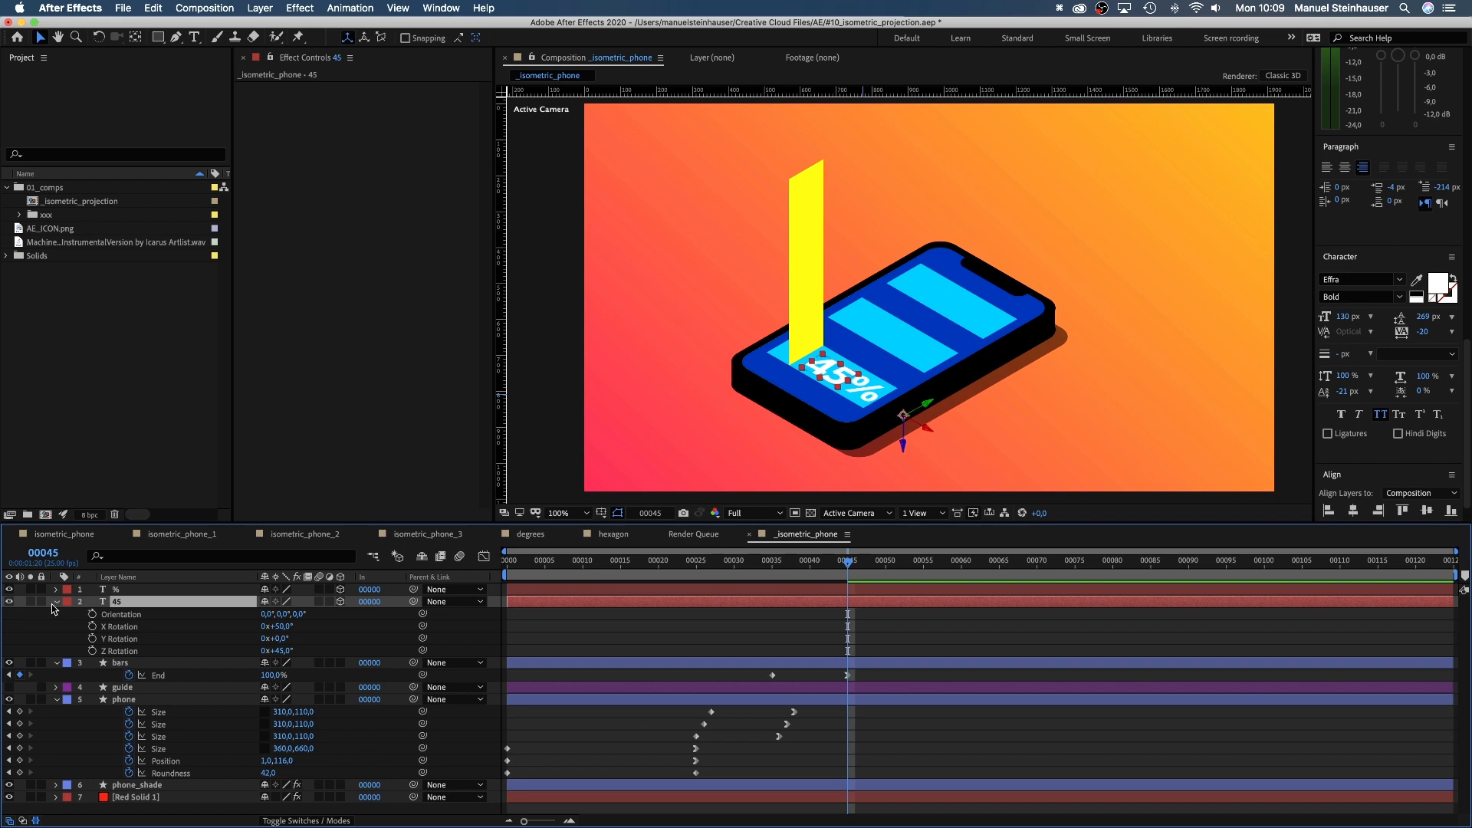
pyautogui.click(57, 603)
pyautogui.click(67, 625)
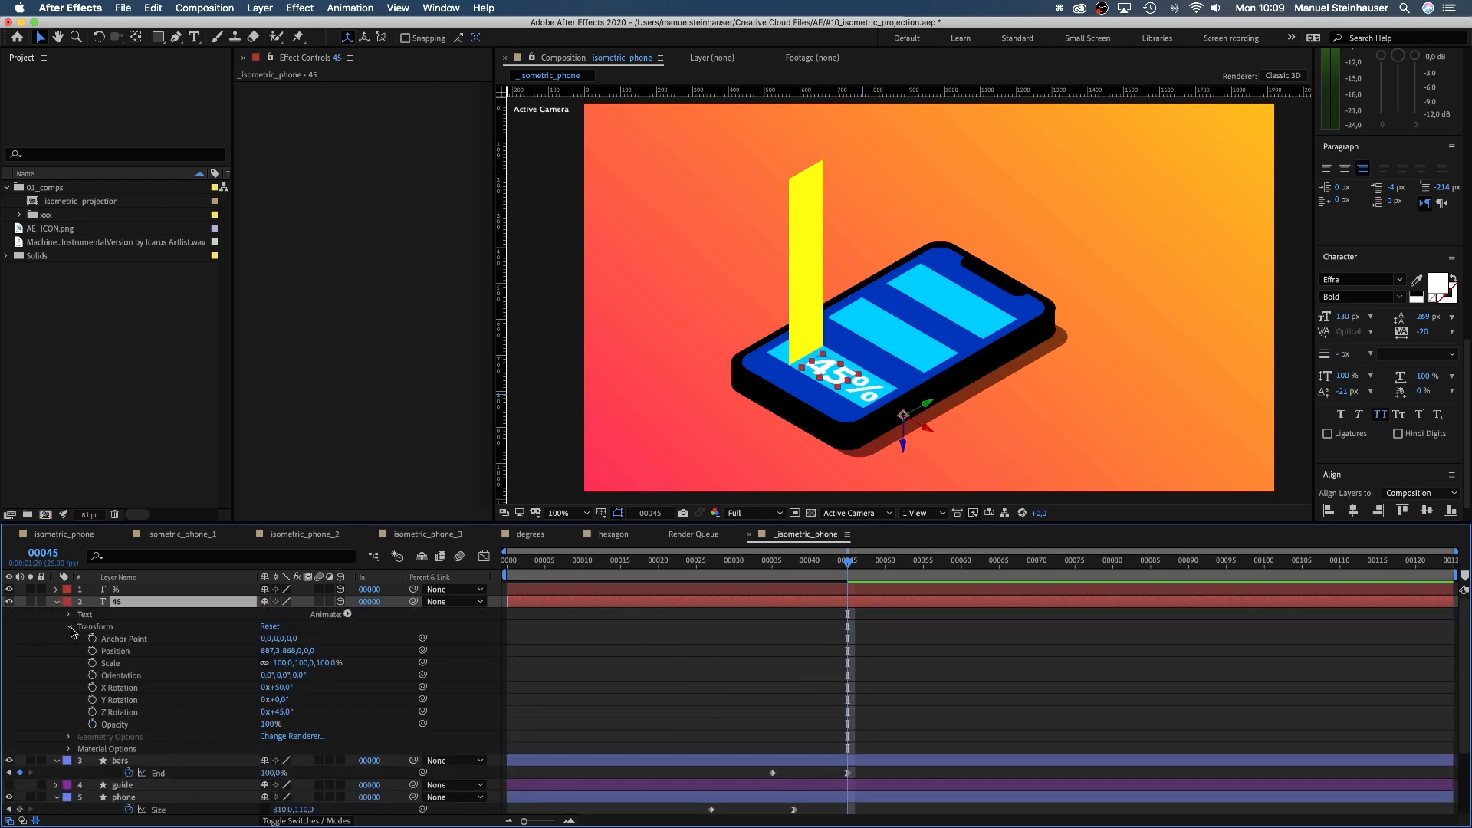
pyautogui.click(70, 627)
pyautogui.click(70, 615)
pyautogui.click(118, 700)
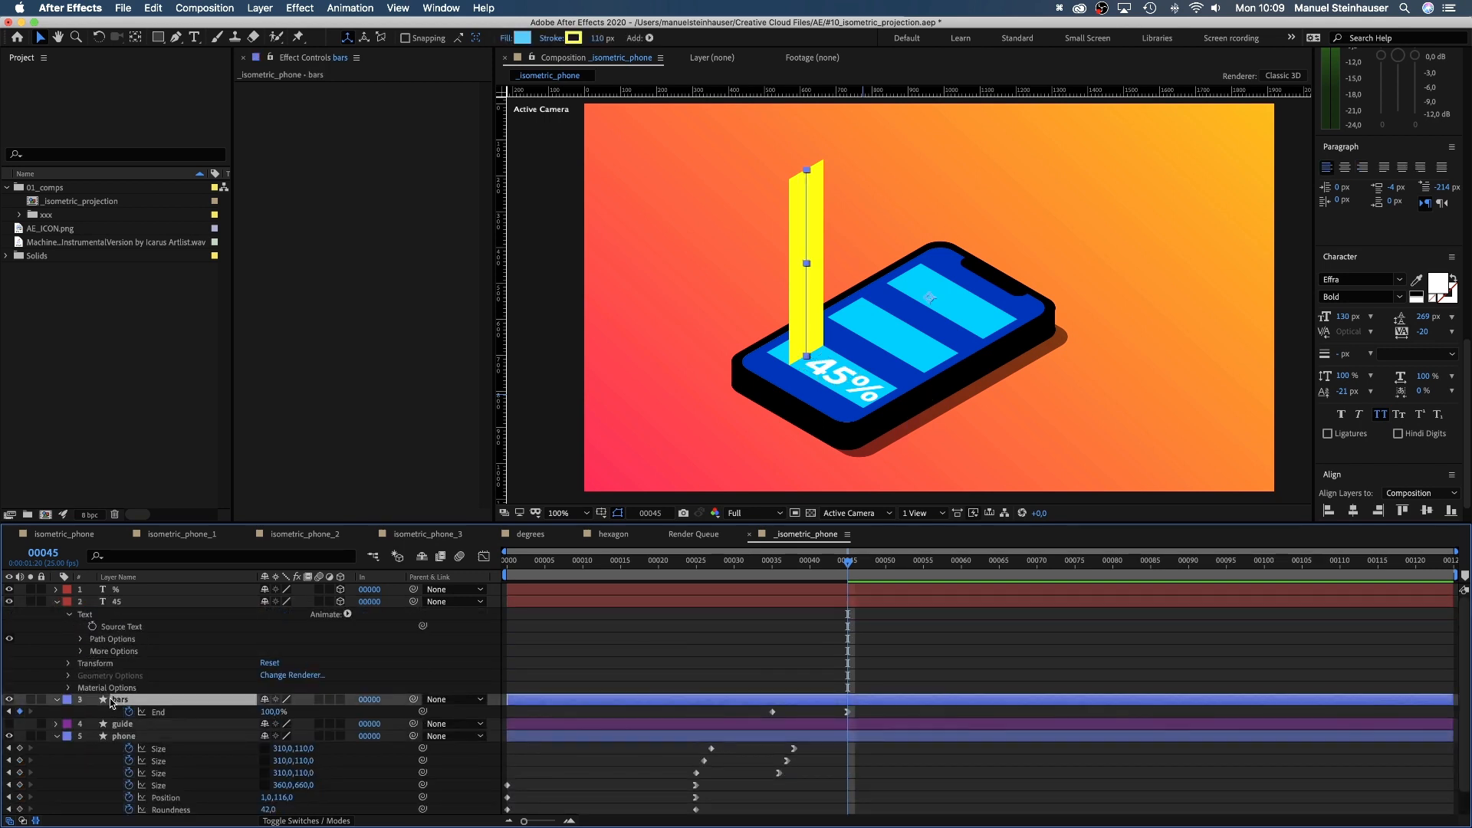
pyautogui.click(56, 701)
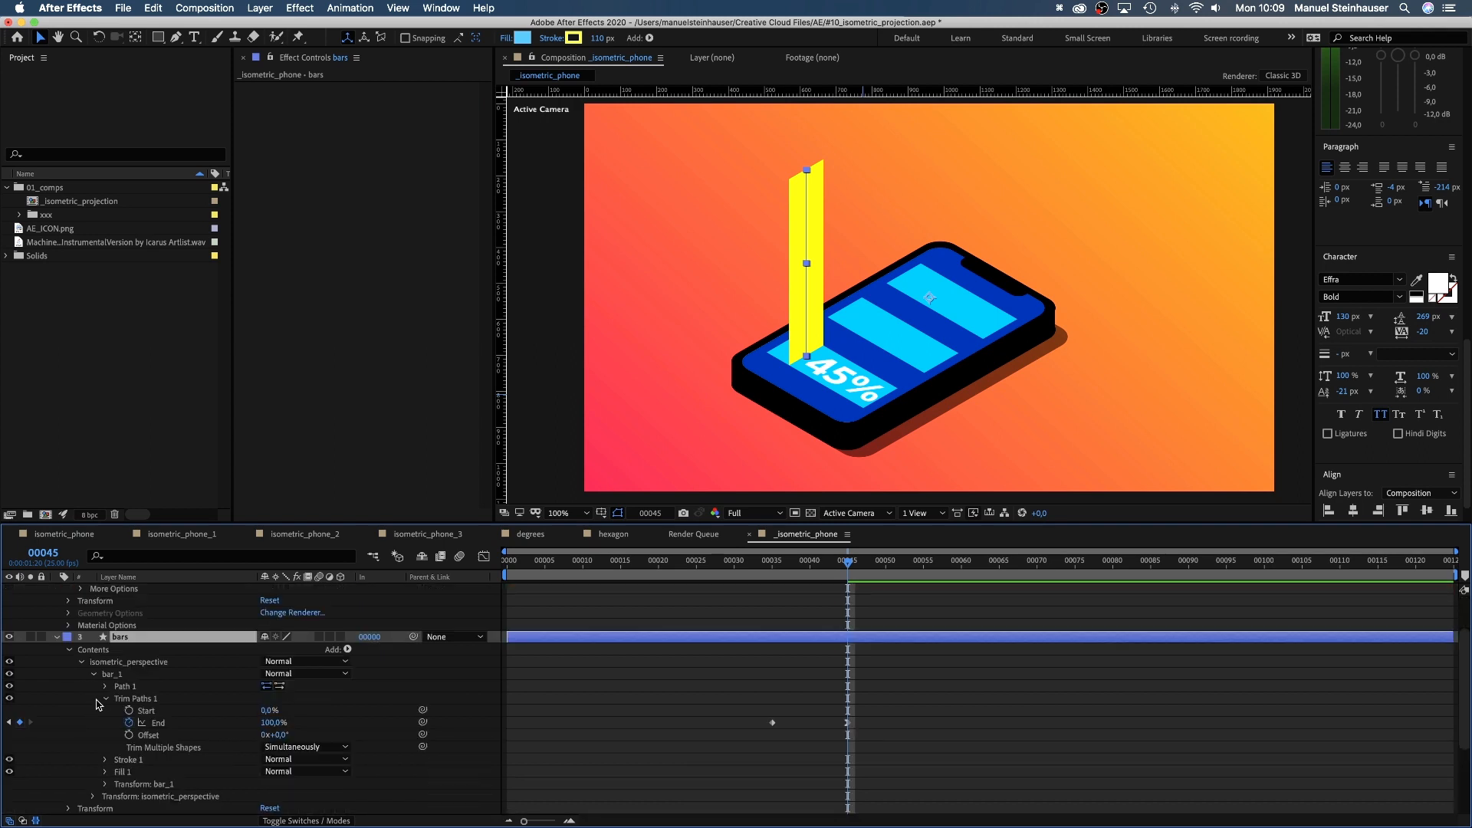
pyautogui.moveTo(963, 525); pyautogui.dragTo(965, 433)
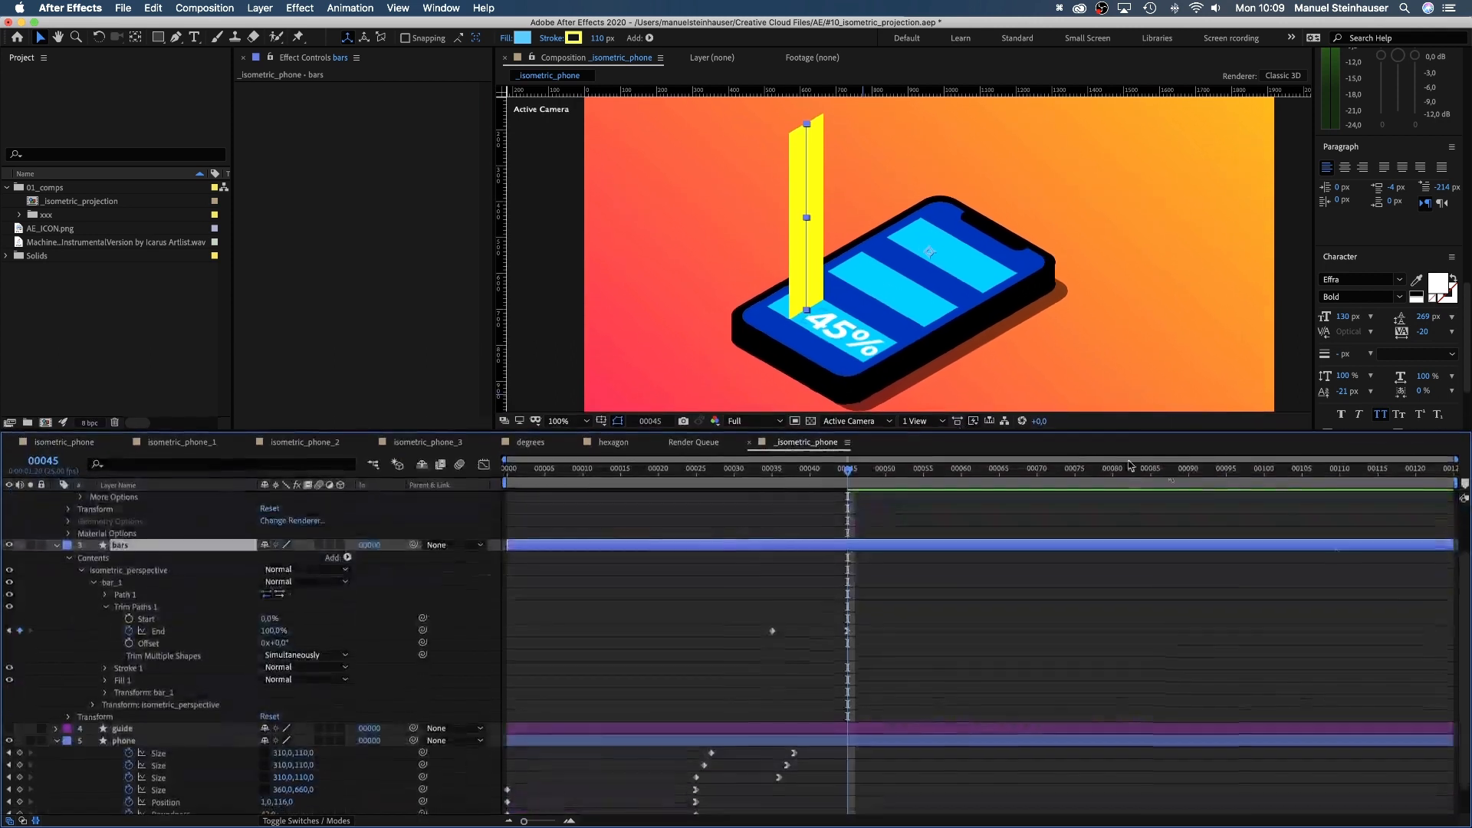
pyautogui.moveTo(1464, 558); pyautogui.dragTo(1465, 506)
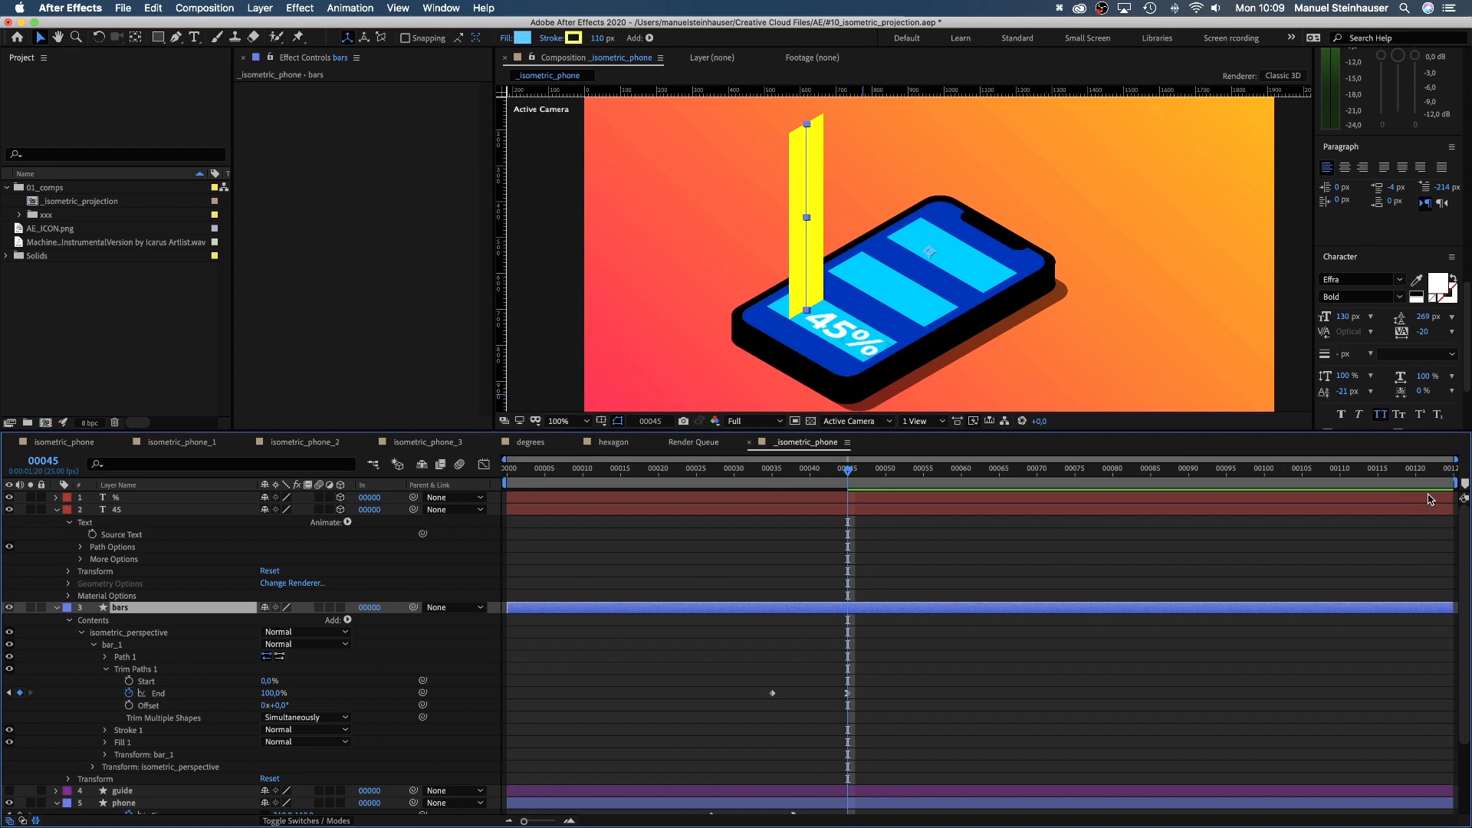
pyautogui.click(138, 536)
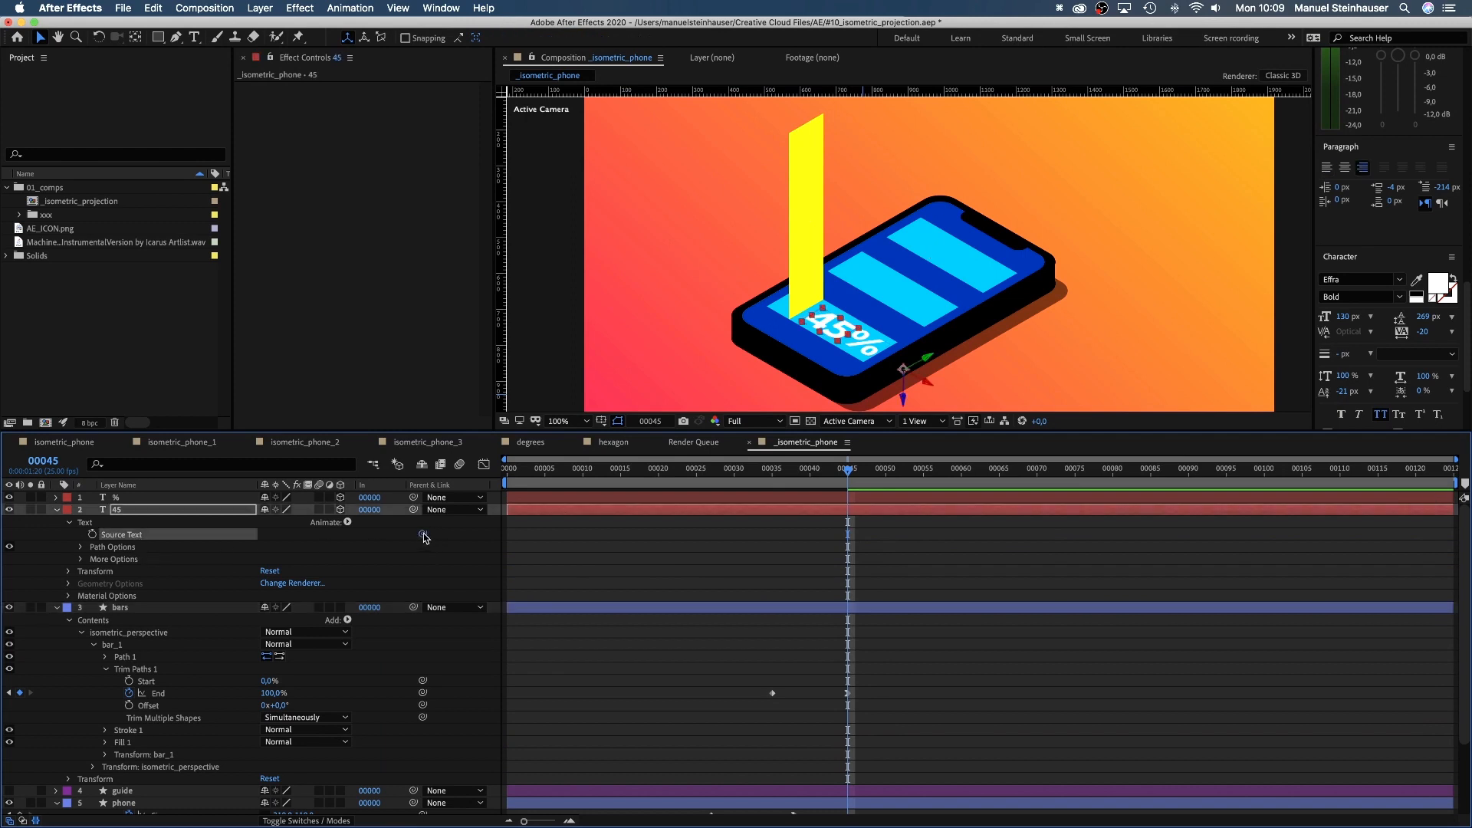
pyautogui.moveTo(422, 534); pyautogui.dragTo(227, 700)
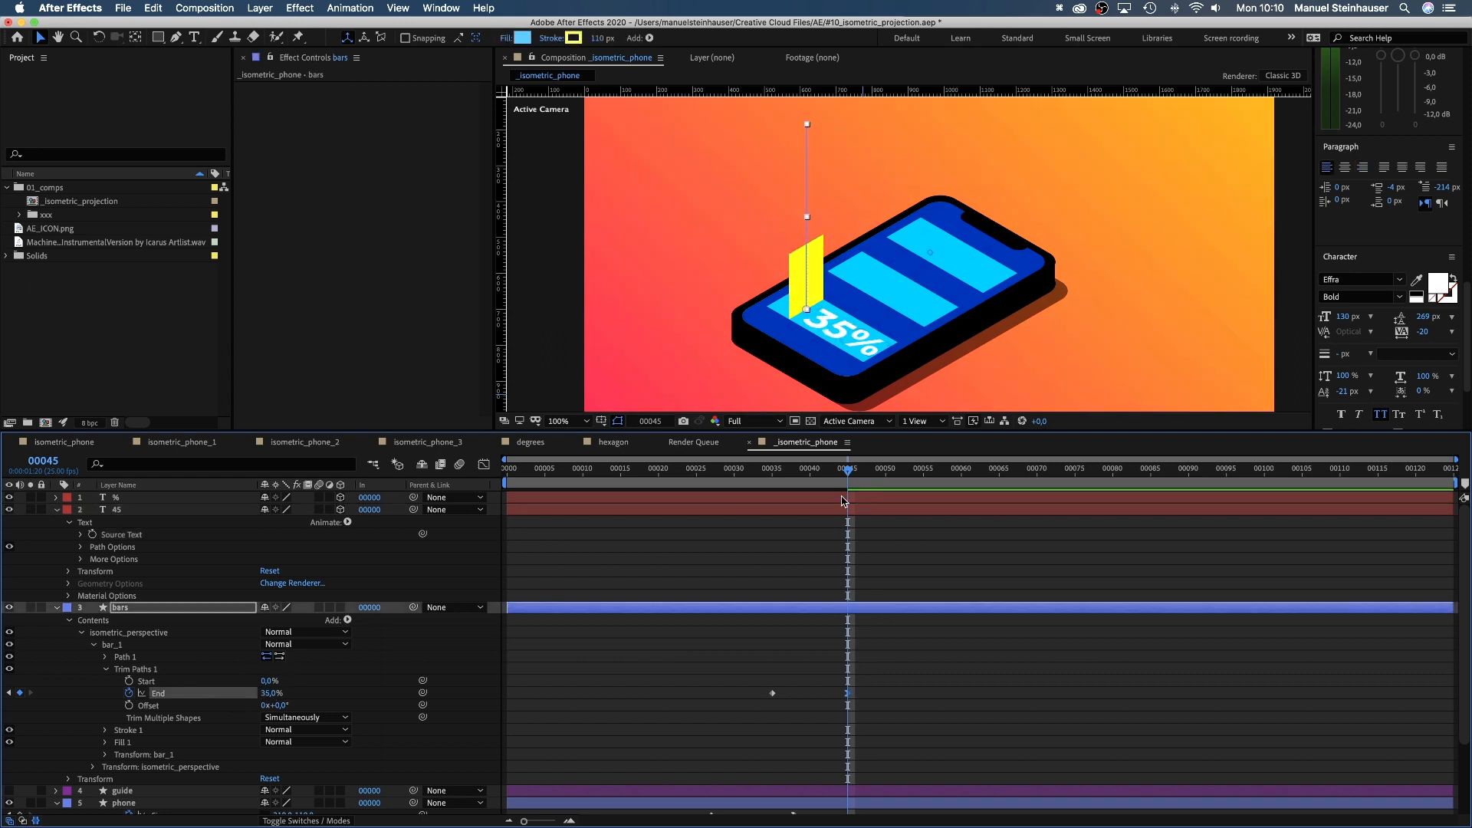
# Wrap the 45 layer's Source Text expression in Math.round() to show whole numbers, and preview the animation from frame 0.
pyautogui.moveTo(841, 474)
pyautogui.mouseDown()
pyautogui.moveTo(770, 491)
pyautogui.moveTo(843, 471)
pyautogui.mouseUp()
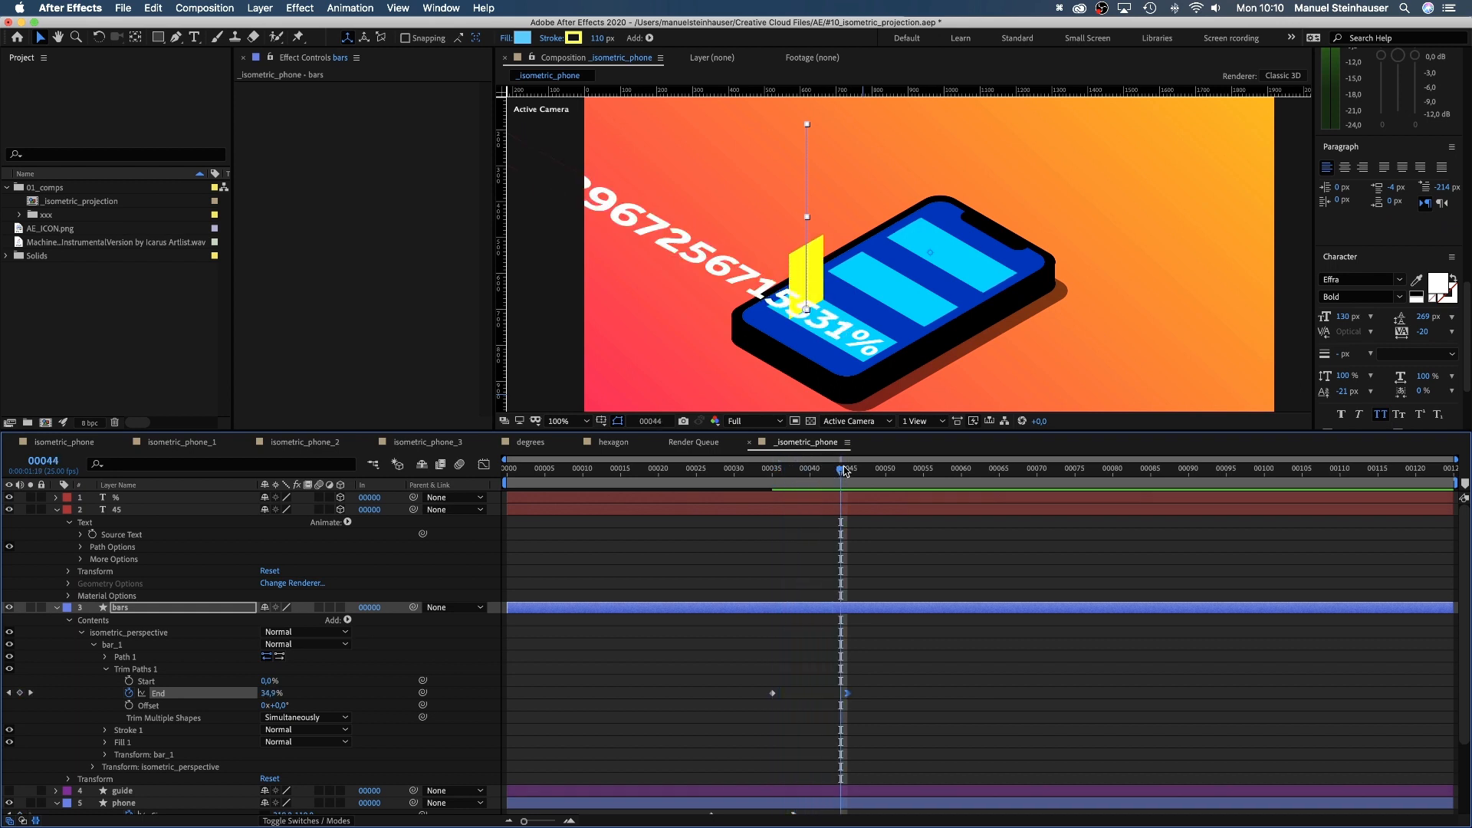
pyautogui.click(81, 536)
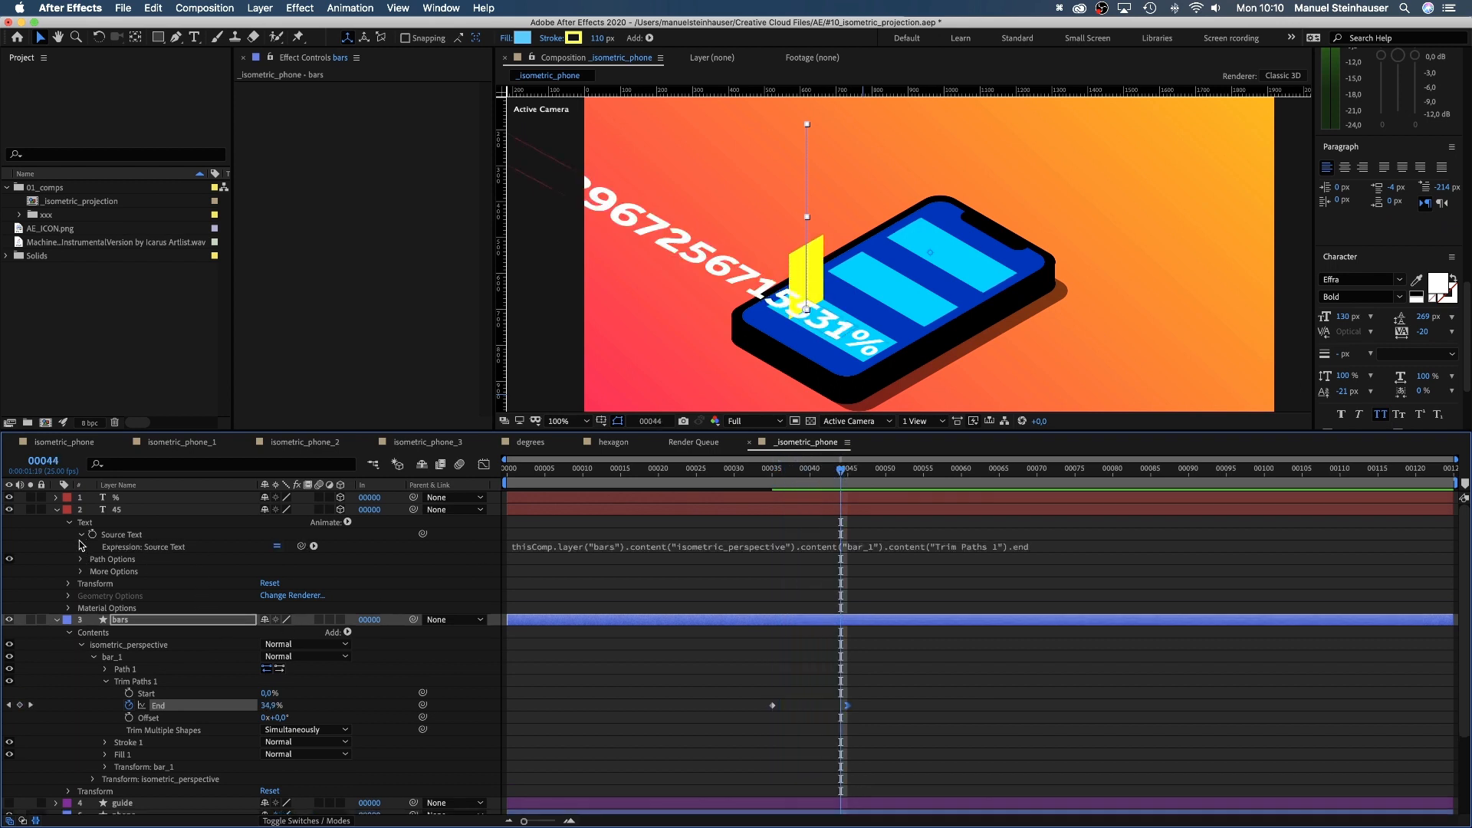
pyautogui.click(561, 549)
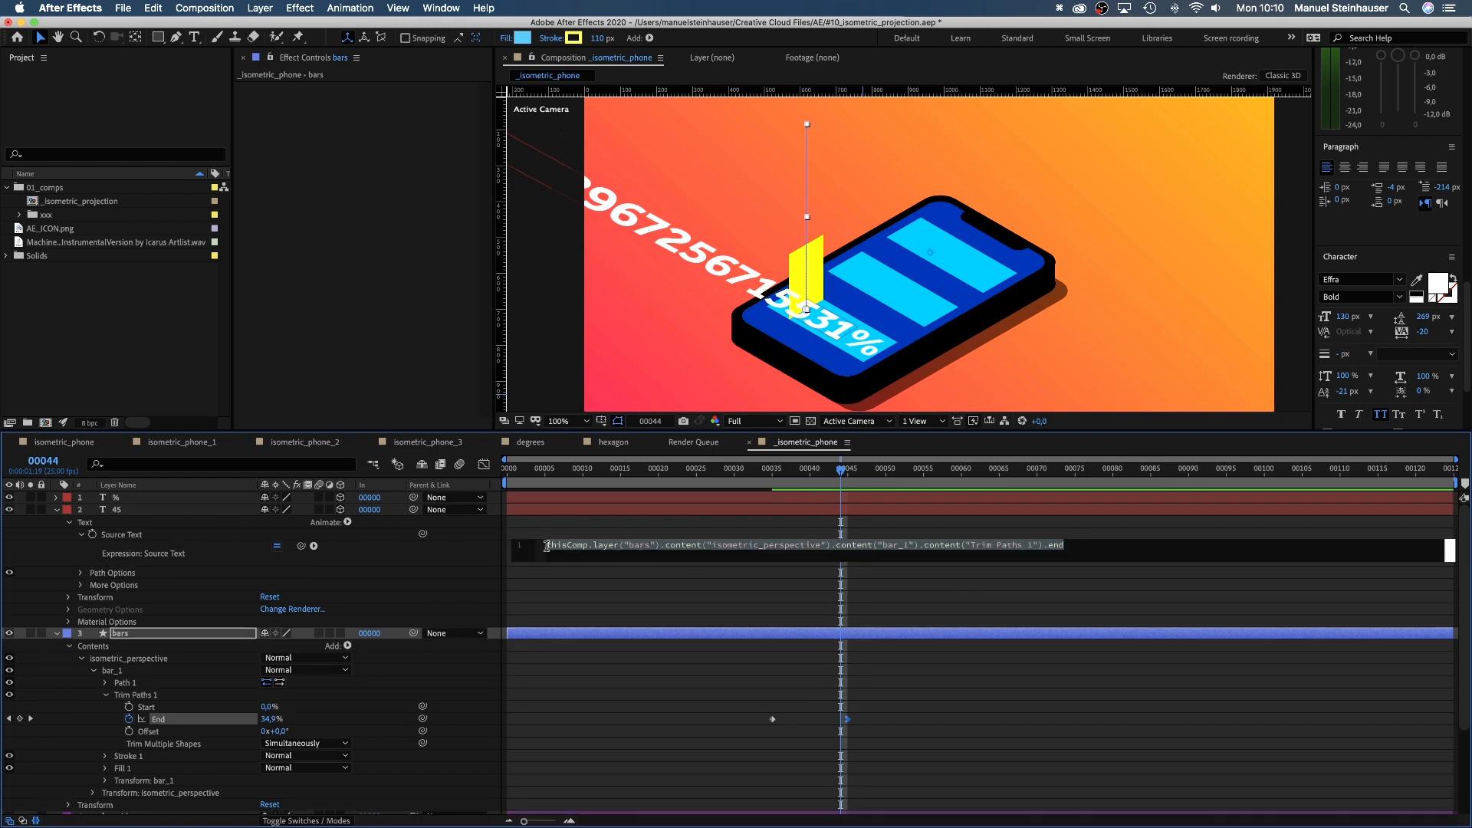
pyautogui.press('Left')
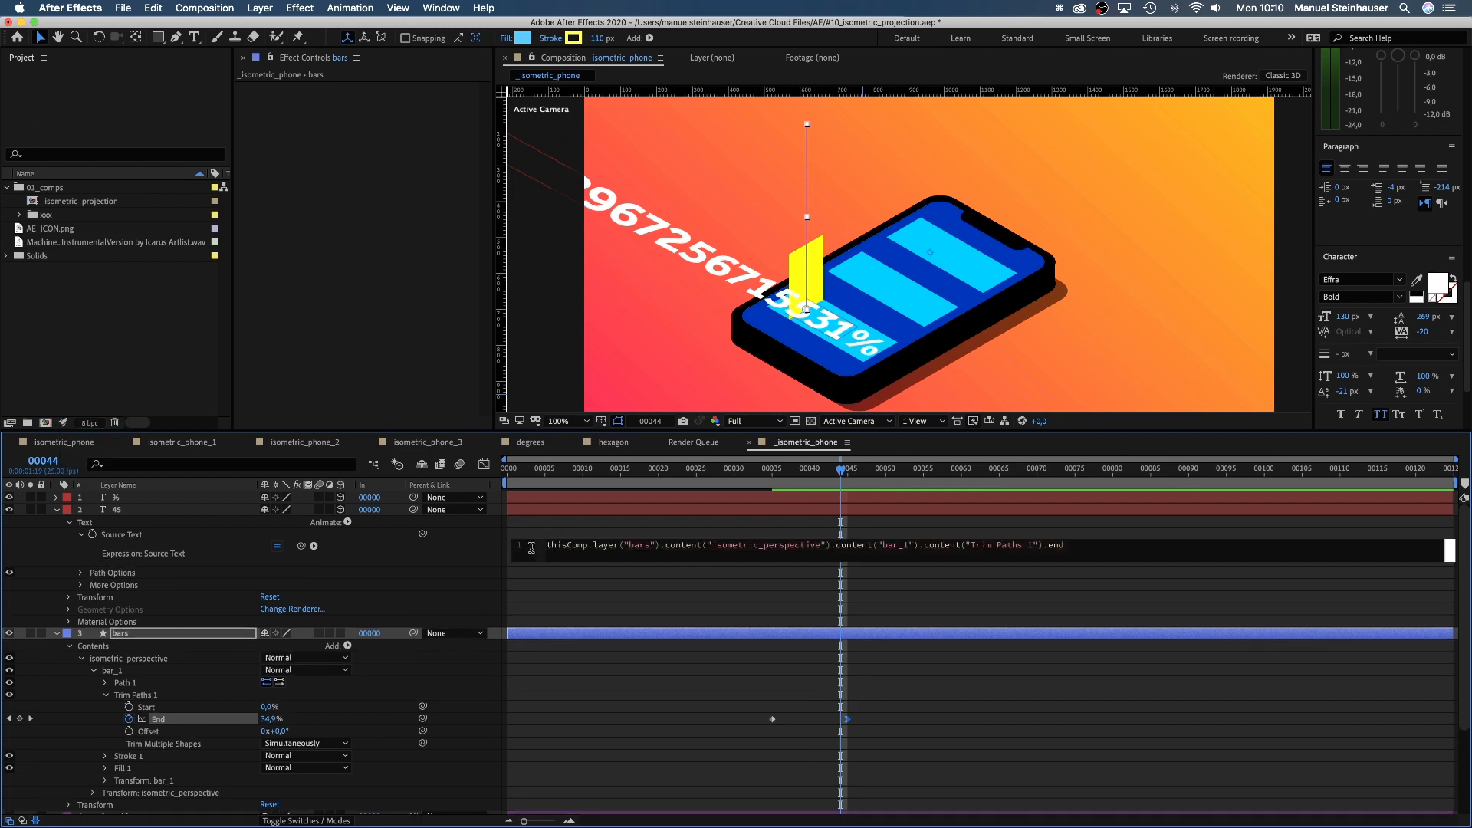
pyautogui.write('Math')
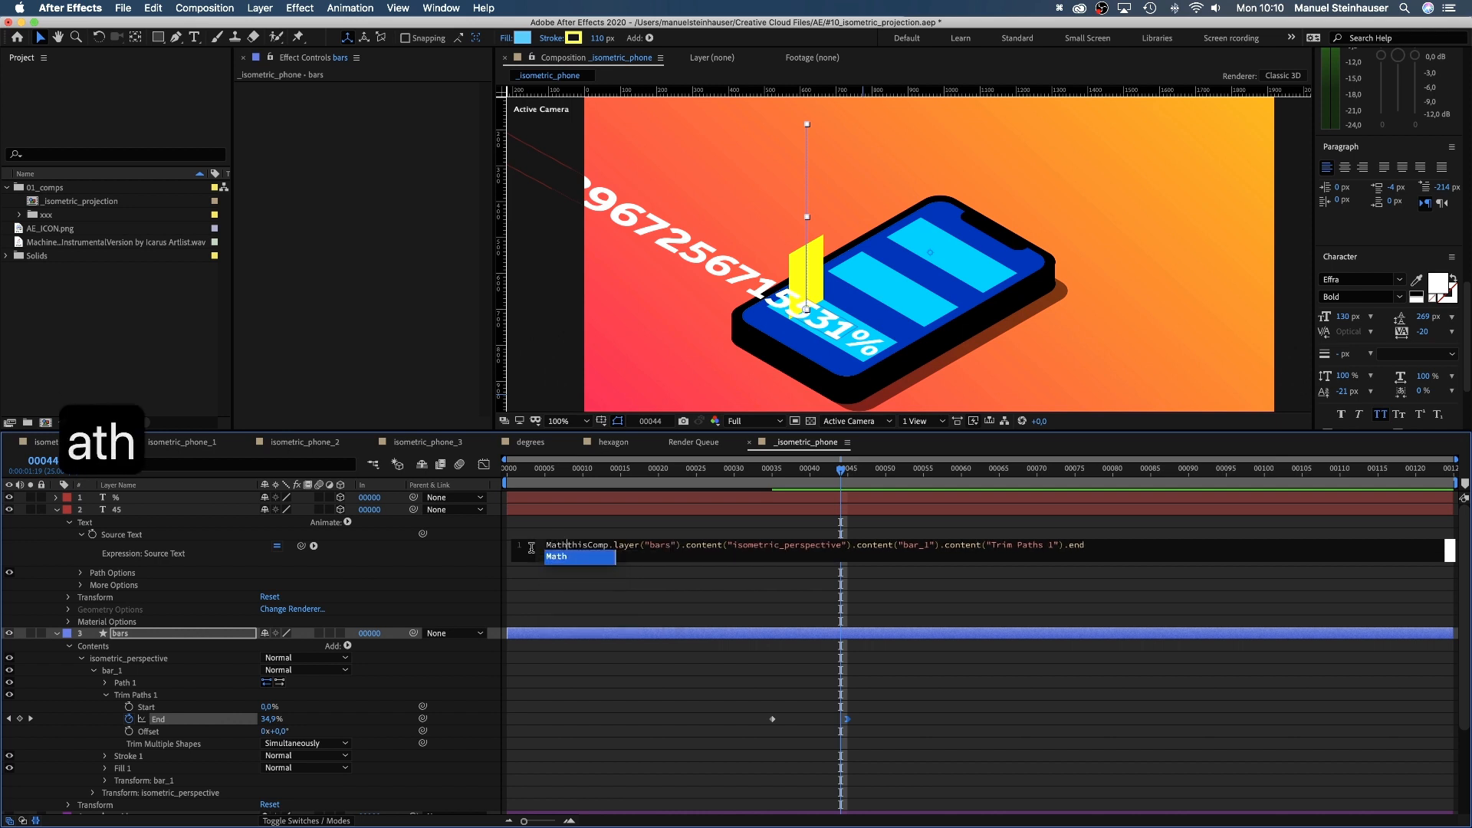
pyautogui.write('.round')
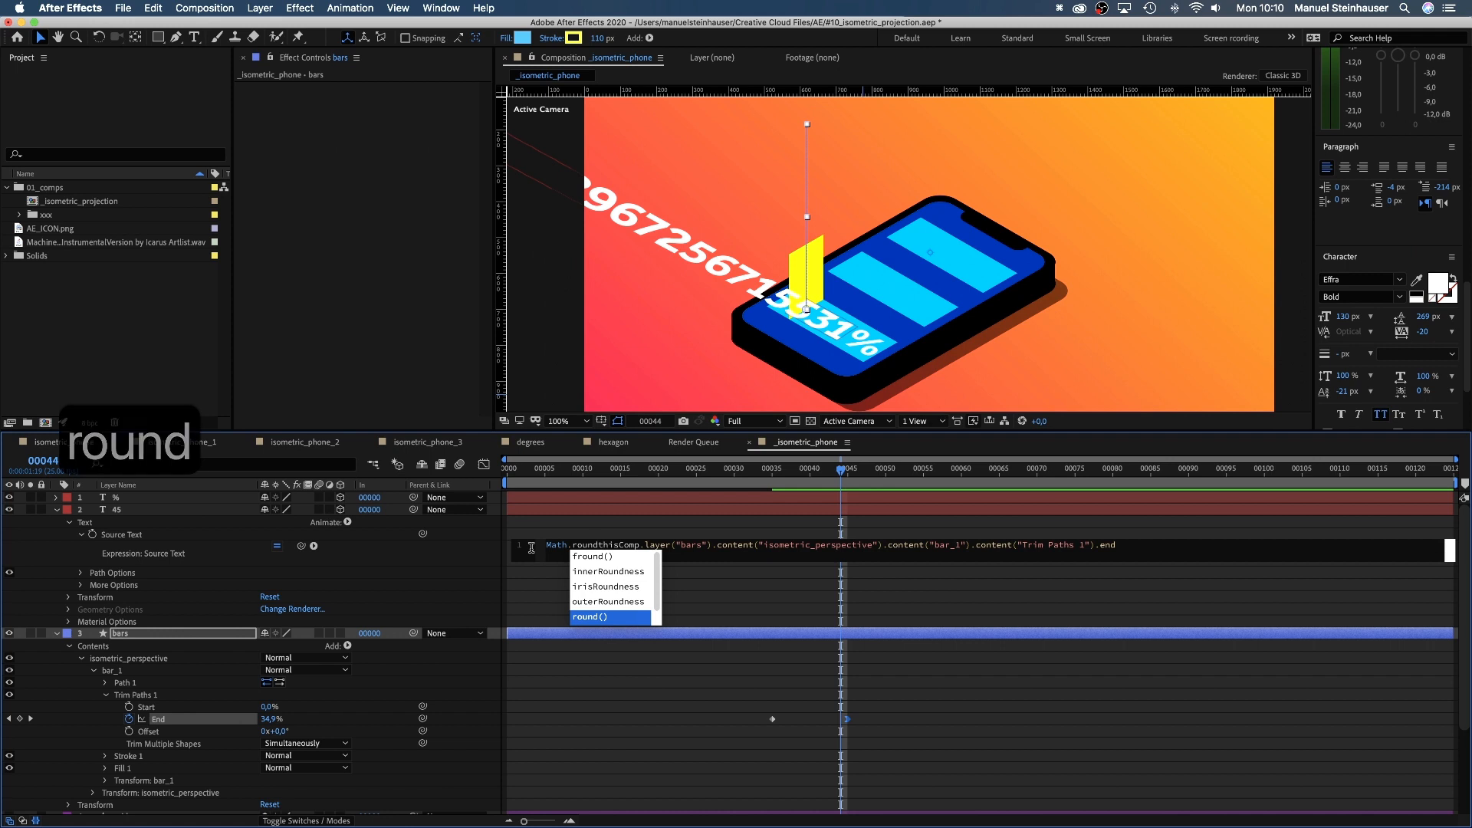
pyautogui.press('Return')
pyautogui.press('Right')
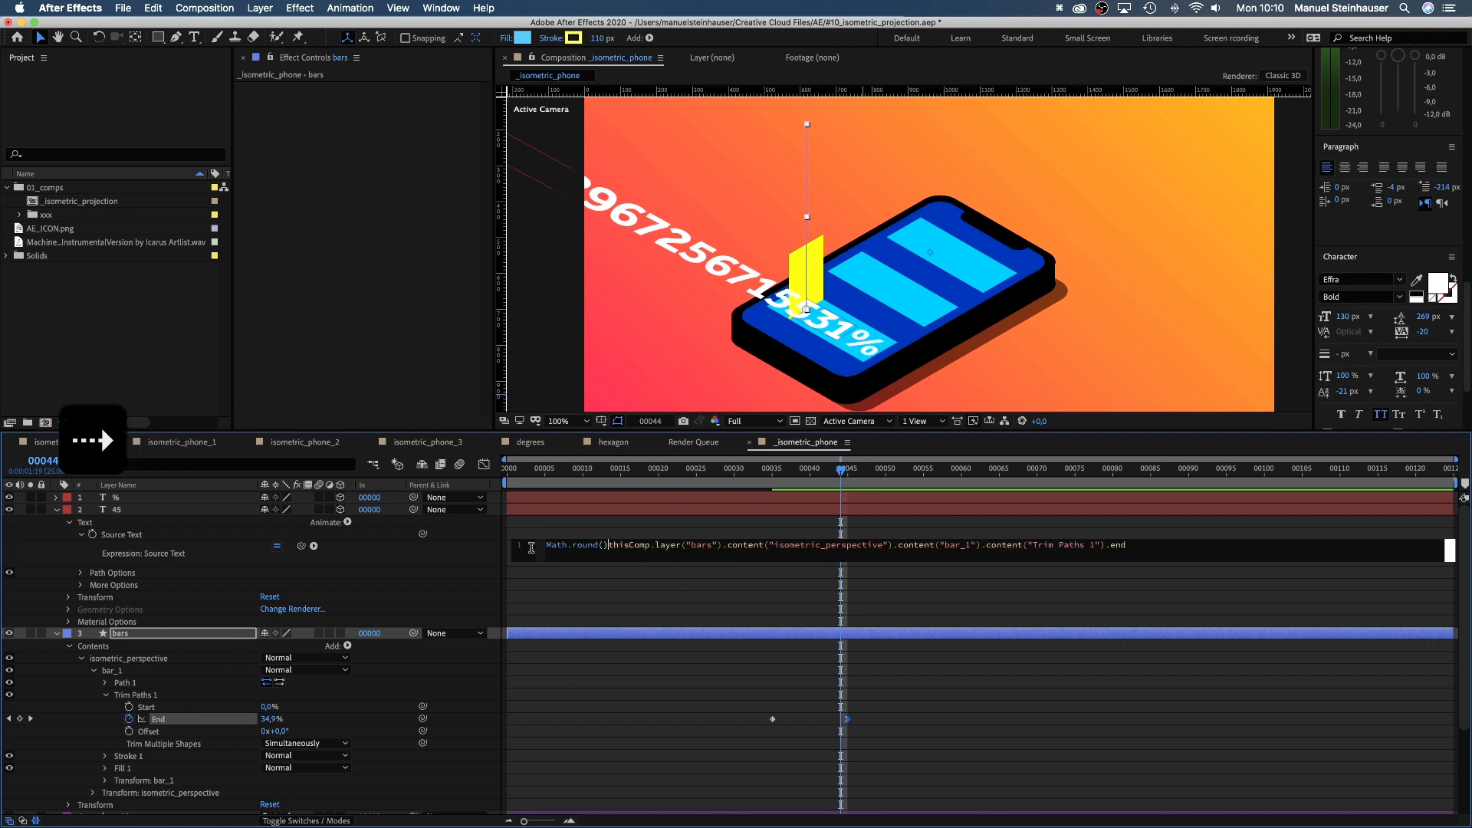
pyautogui.press('BackSpace')
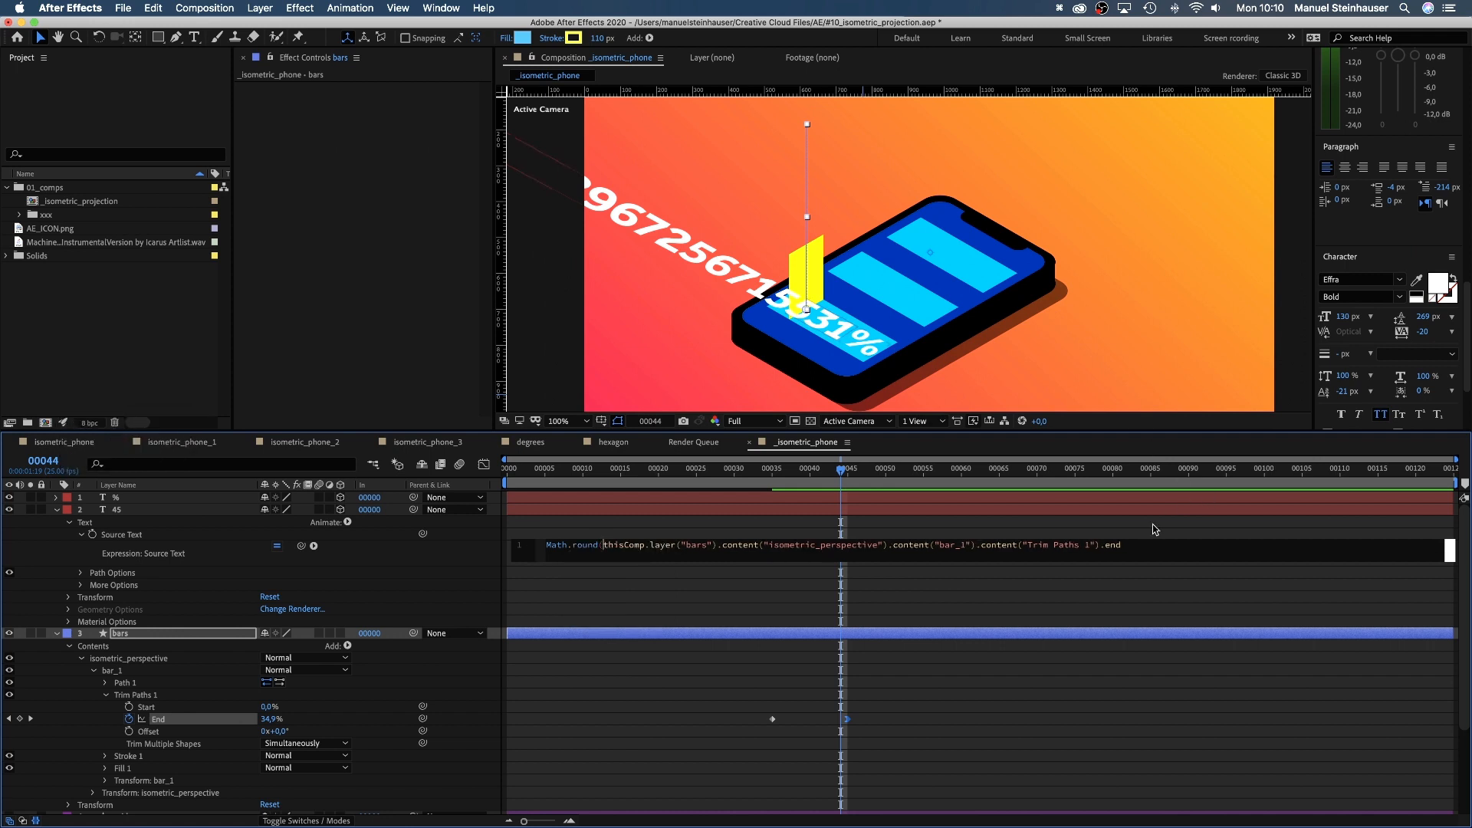
pyautogui.write(')')
pyautogui.click(797, 564)
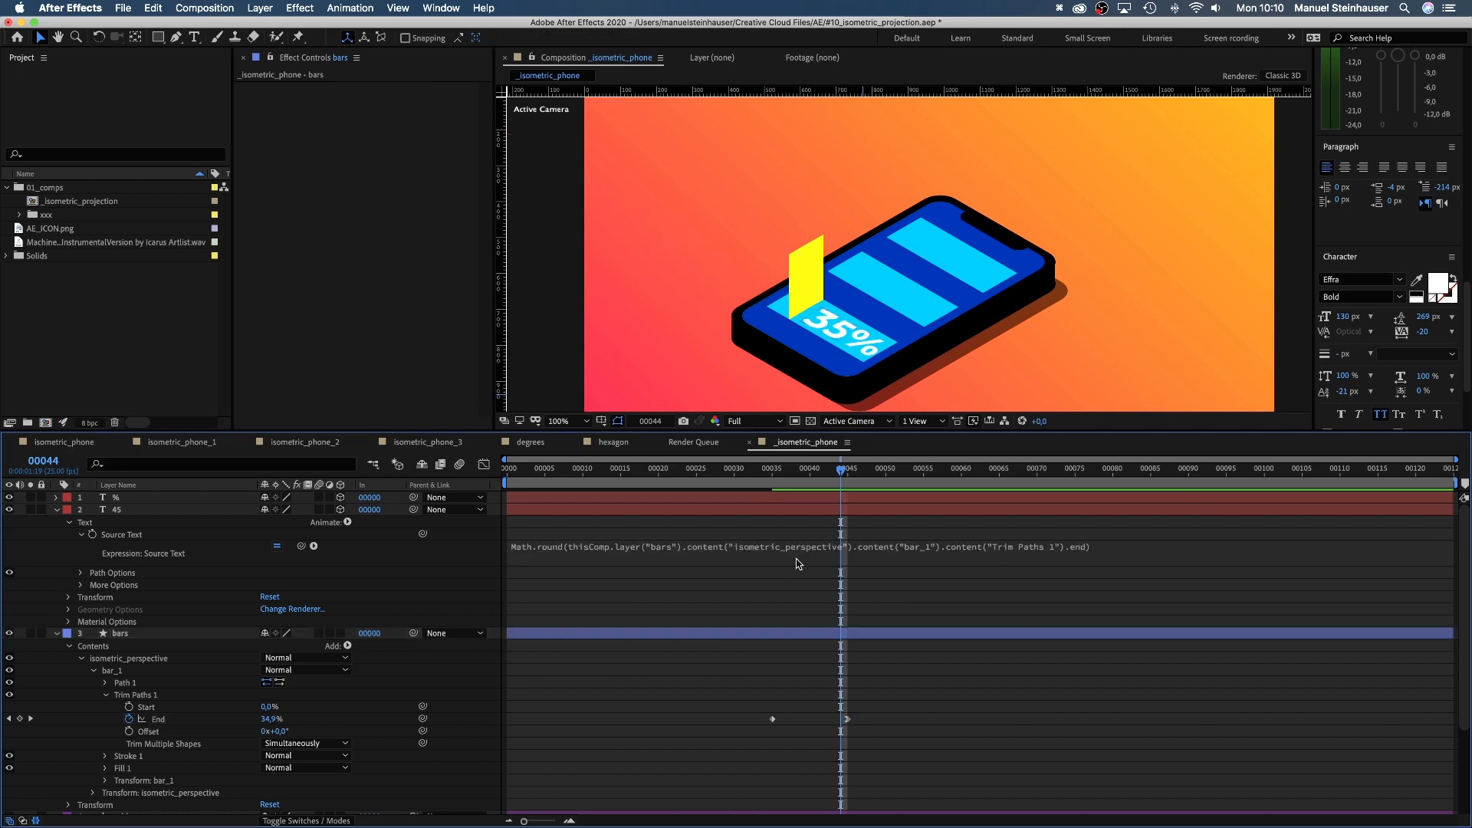
pyautogui.moveTo(841, 476); pyautogui.dragTo(464, 623)
pyautogui.press('space')
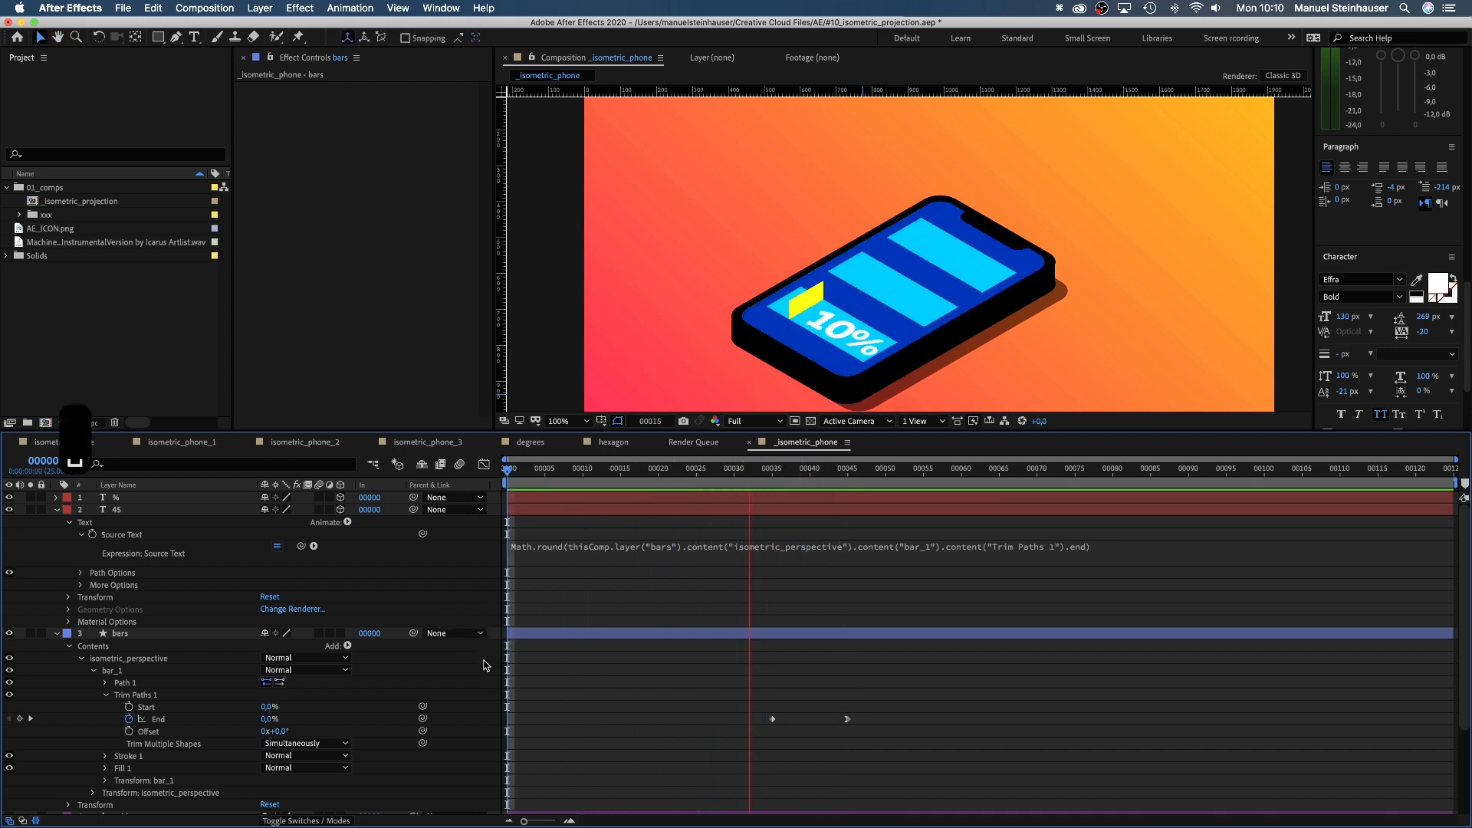
pyautogui.press('space')
# Trim the % and 45 text layers to start on frame 35, and preview the animation from frame 0.
pyautogui.click(773, 475)
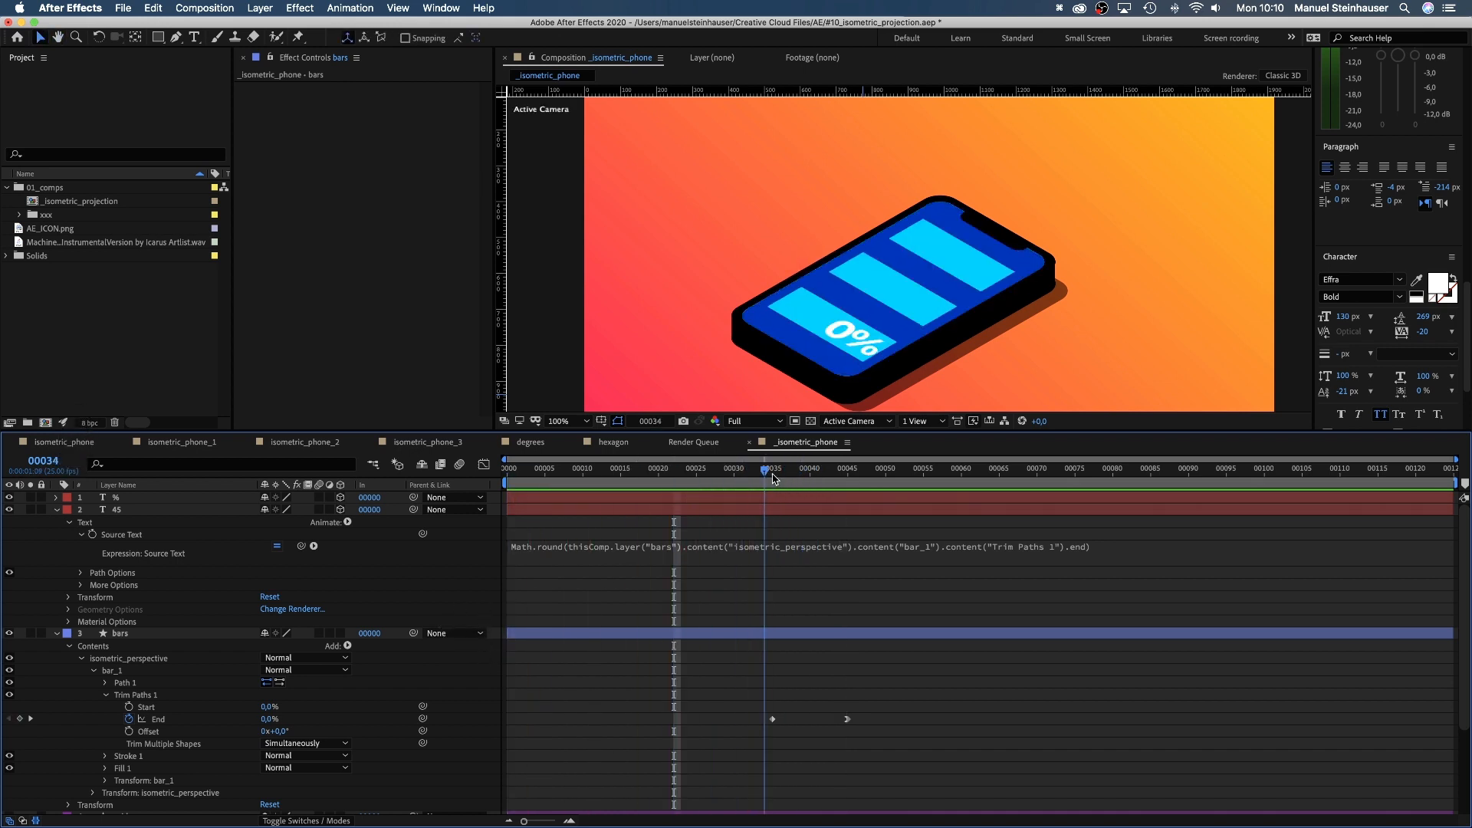
pyautogui.click(517, 498)
pyautogui.keyDown('shift'); pyautogui.click(517, 510); pyautogui.keyUp('shift')
pyautogui.moveTo(507, 497); pyautogui.dragTo(410, 563)
pyautogui.press('space')
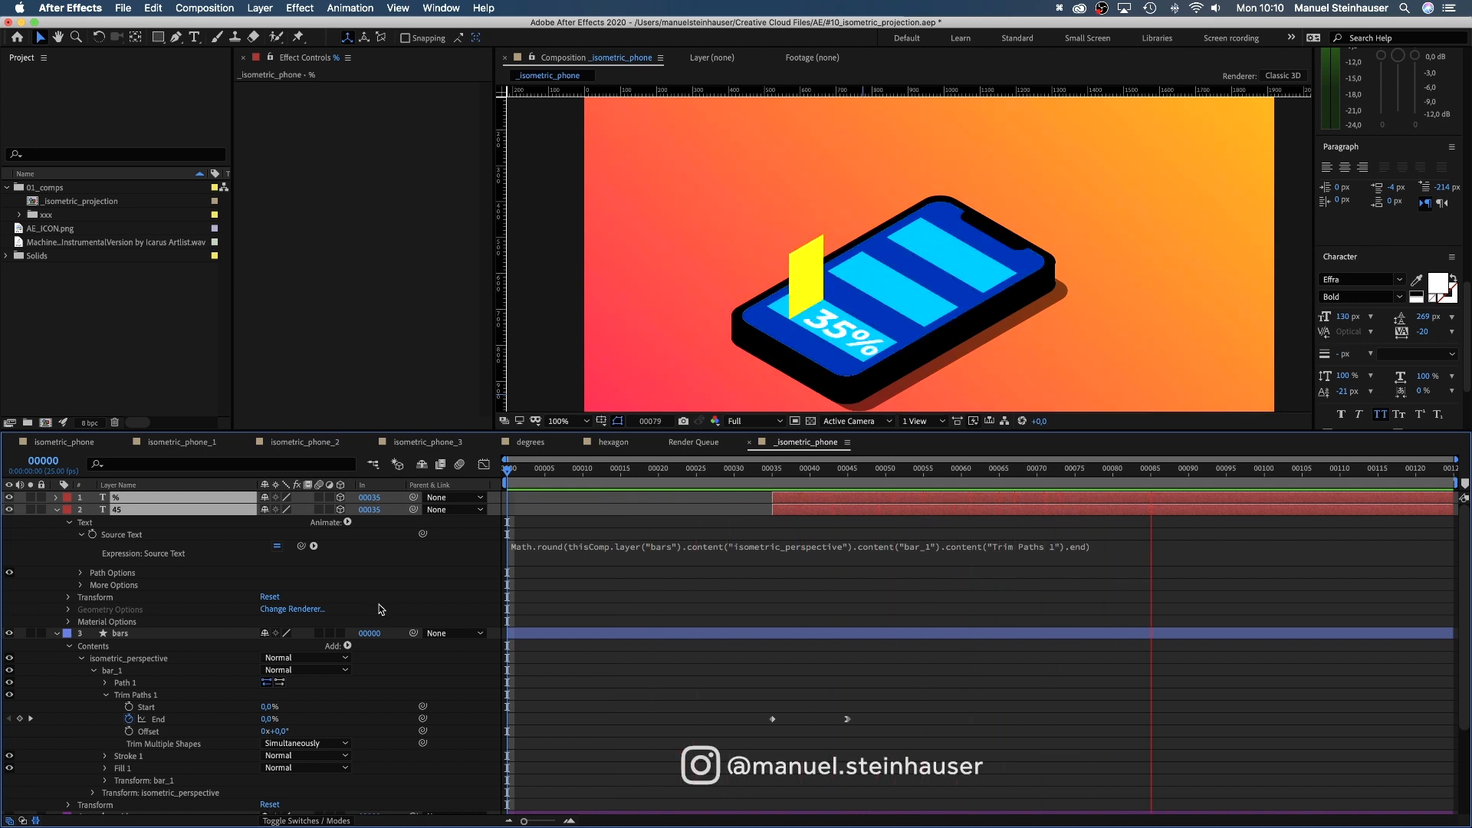
# Set the End of bar_1's Trim Paths to about 38% on frame 45.
pyautogui.moveTo(767, 470); pyautogui.dragTo(846, 475)
pyautogui.moveTo(266, 721)
pyautogui.mouseDown()
pyautogui.moveTo(294, 721)
pyautogui.moveTo(238, 718)
pyautogui.moveTo(300, 714)
pyautogui.moveTo(272, 720)
pyautogui.mouseUp()
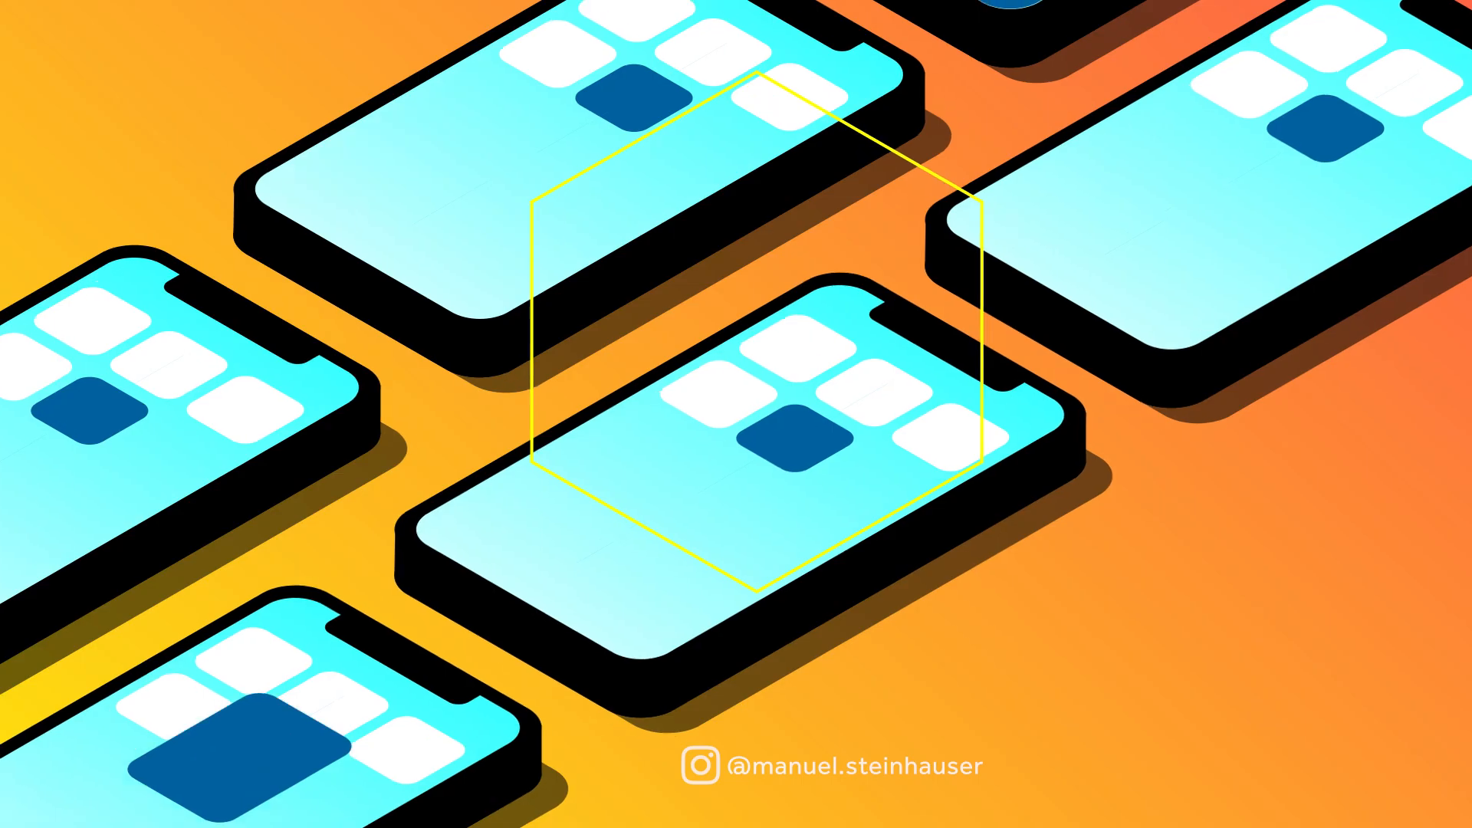
pyautogui.moveTo(273, 714)
pyautogui.mouseDown()
pyautogui.moveTo(309, 713)
pyautogui.moveTo(274, 719)
pyautogui.mouseUp()
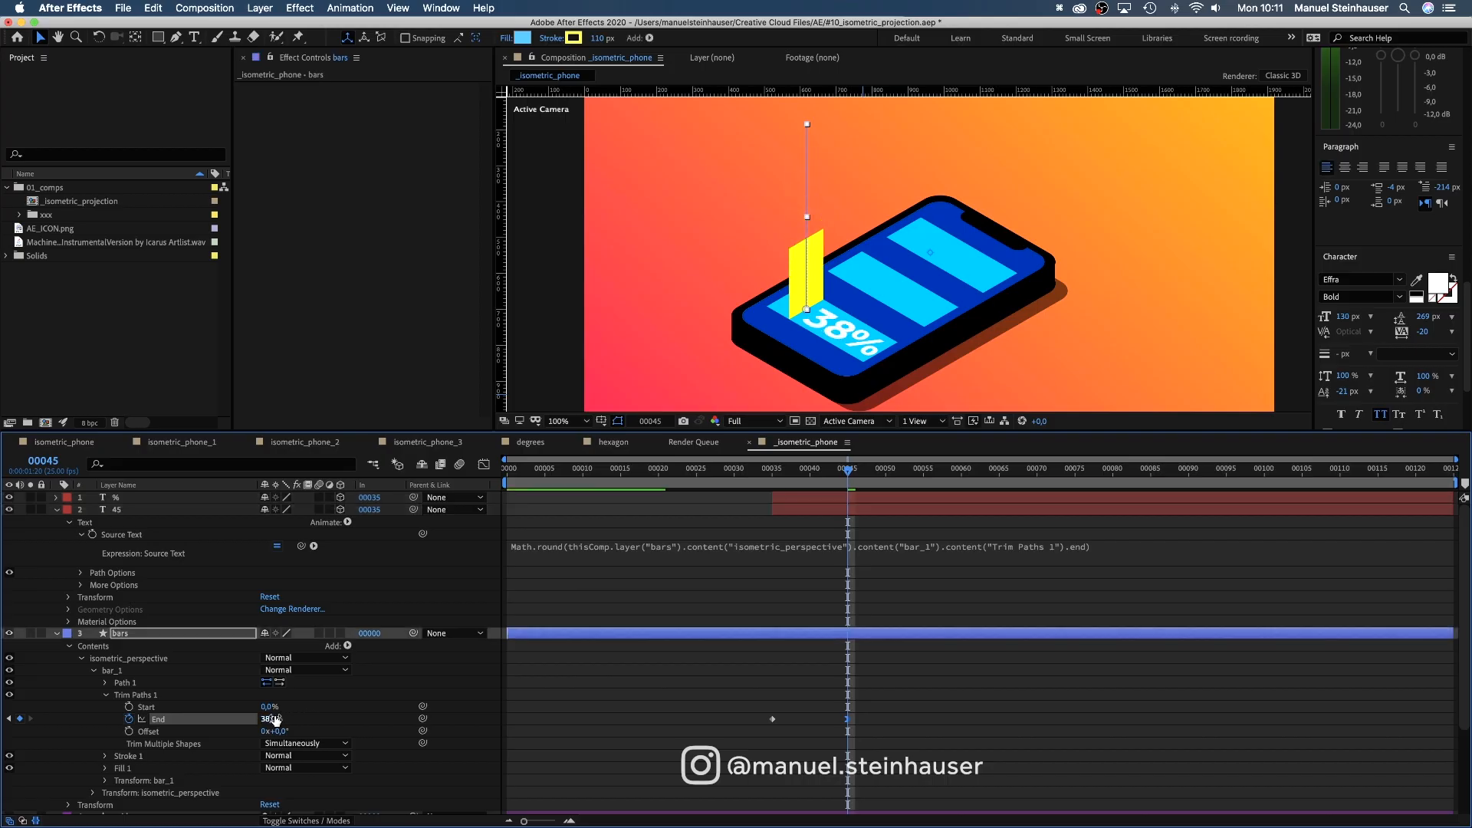